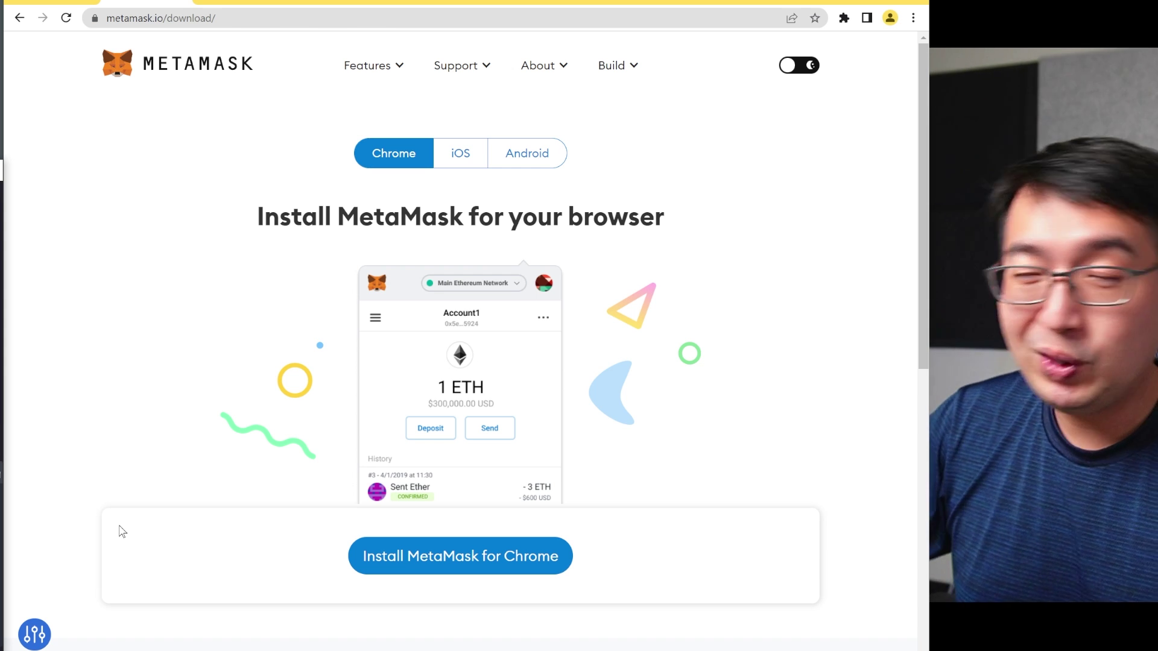
# Add the MetaMask extension to Chrome from its Web Store listing.
pyautogui.click(123, 530)
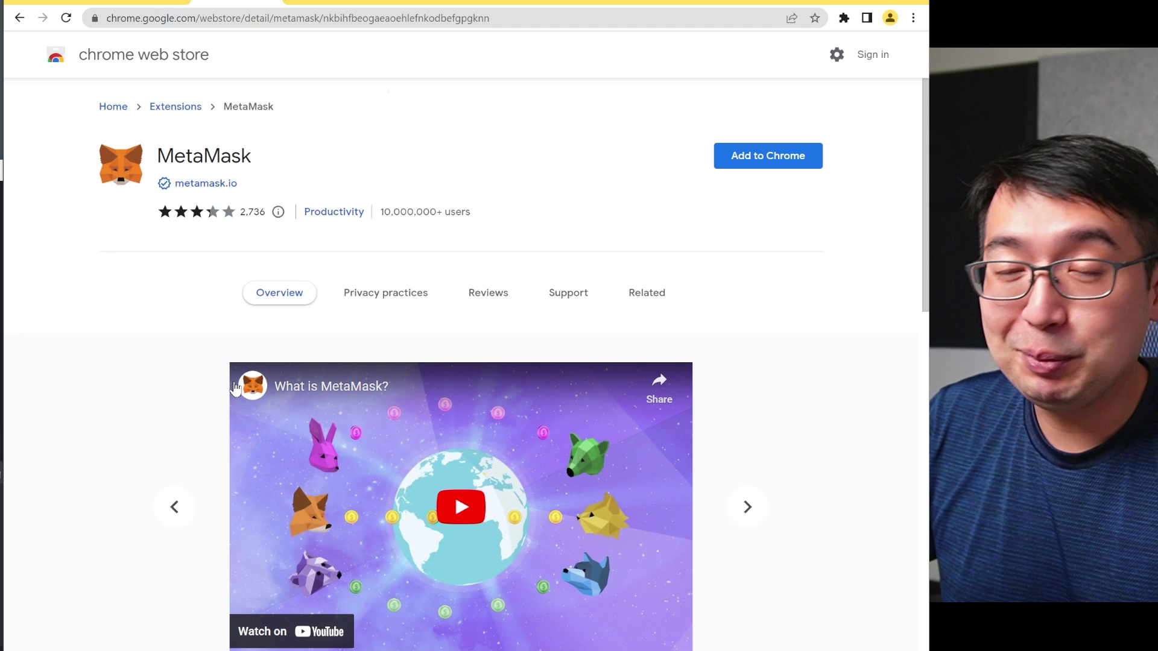
pyautogui.hotkey('ctrl', 'Tab')
pyautogui.hotkey('ctrl', 'Tab')
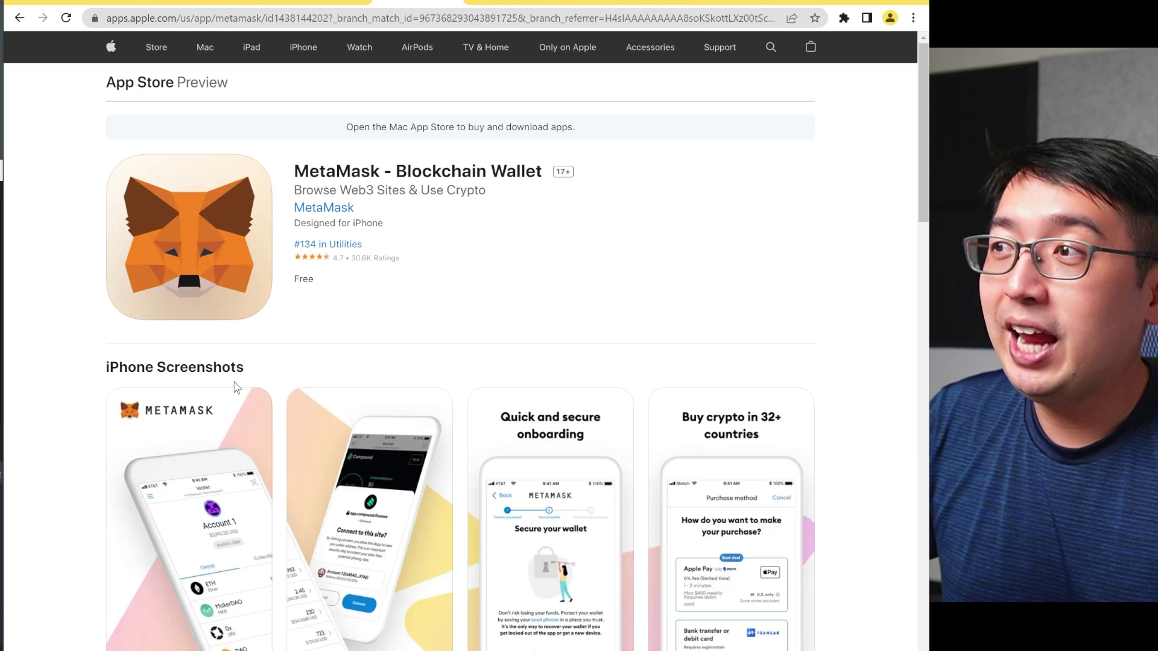
pyautogui.hotkey('ctrl', 'shift', 'Tab')
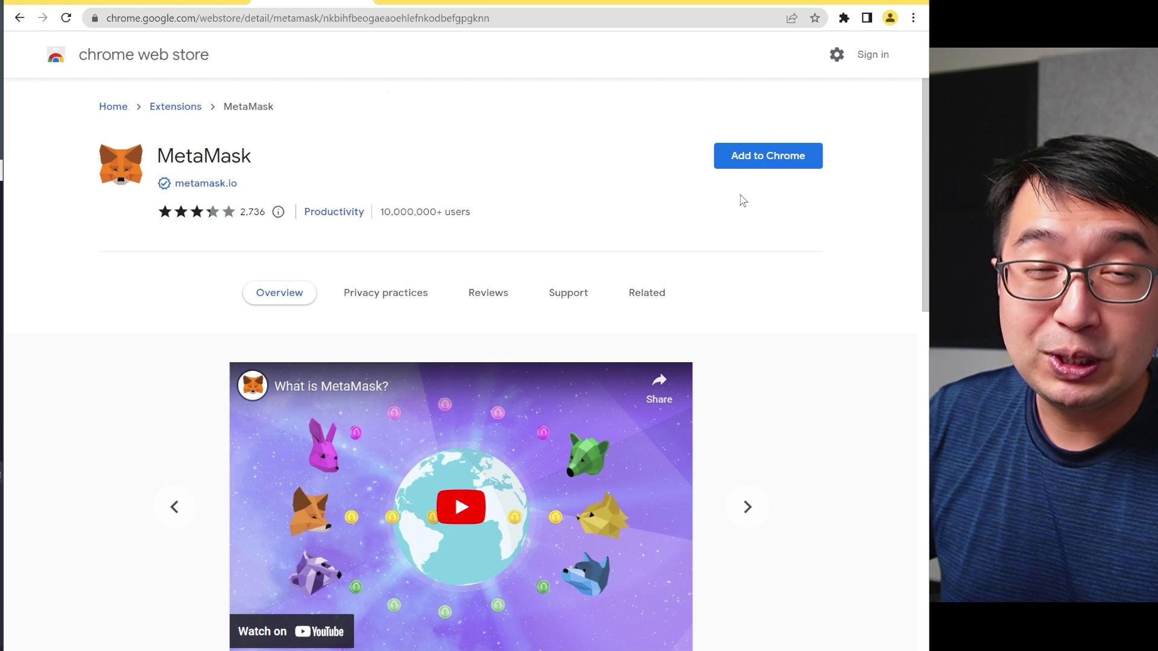
pyautogui.click(810, 151)
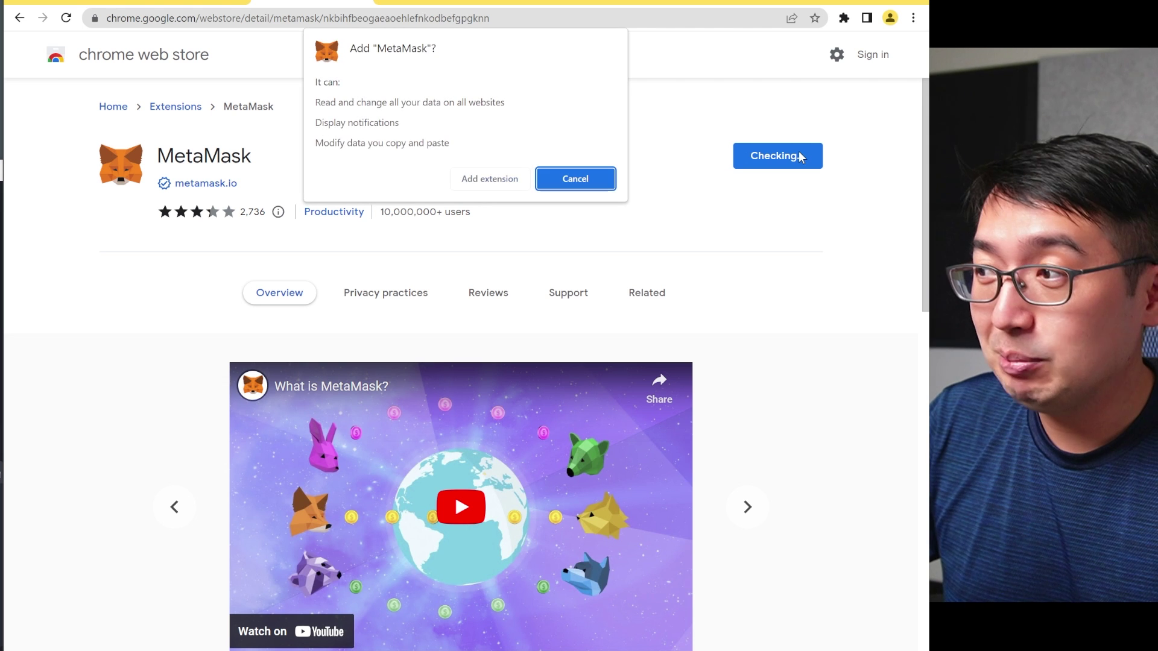
pyautogui.click(490, 183)
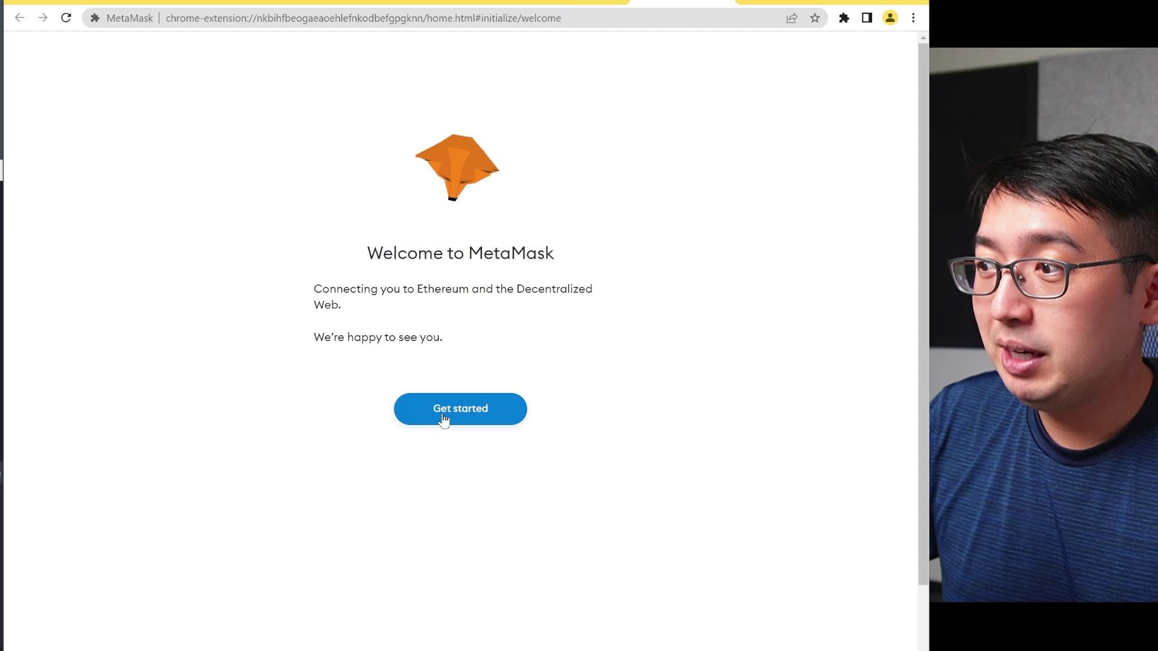
# Begin MetaMask setup, decline usage data sharing, and choose to import an existing wallet.
pyautogui.click(445, 418)
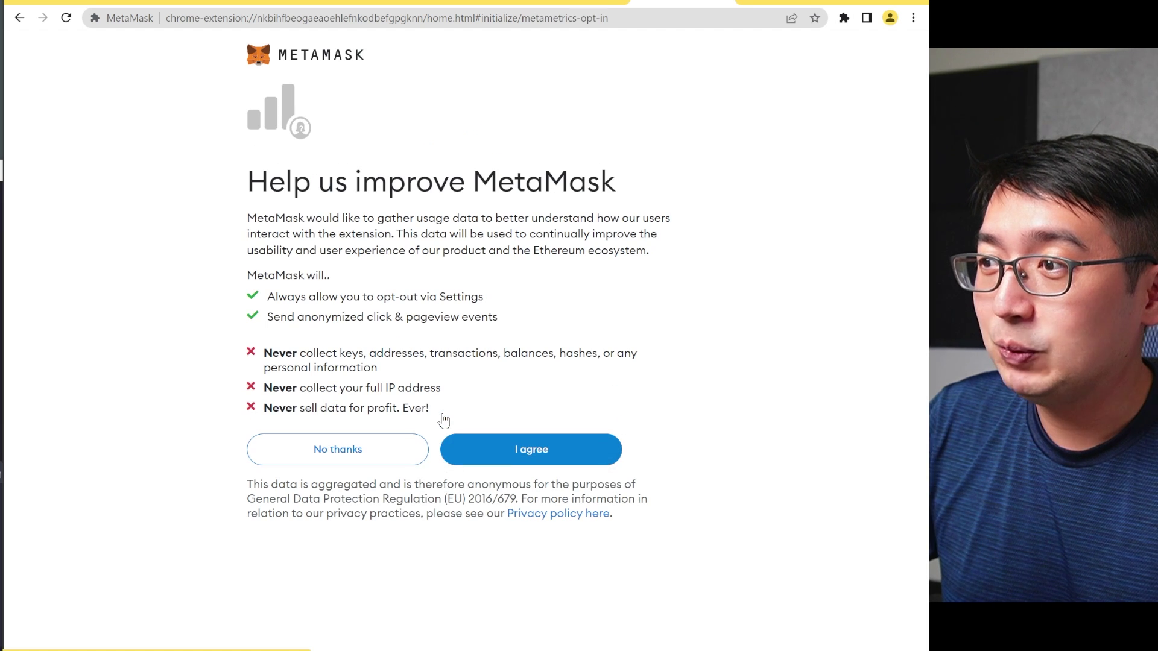
pyautogui.click(417, 461)
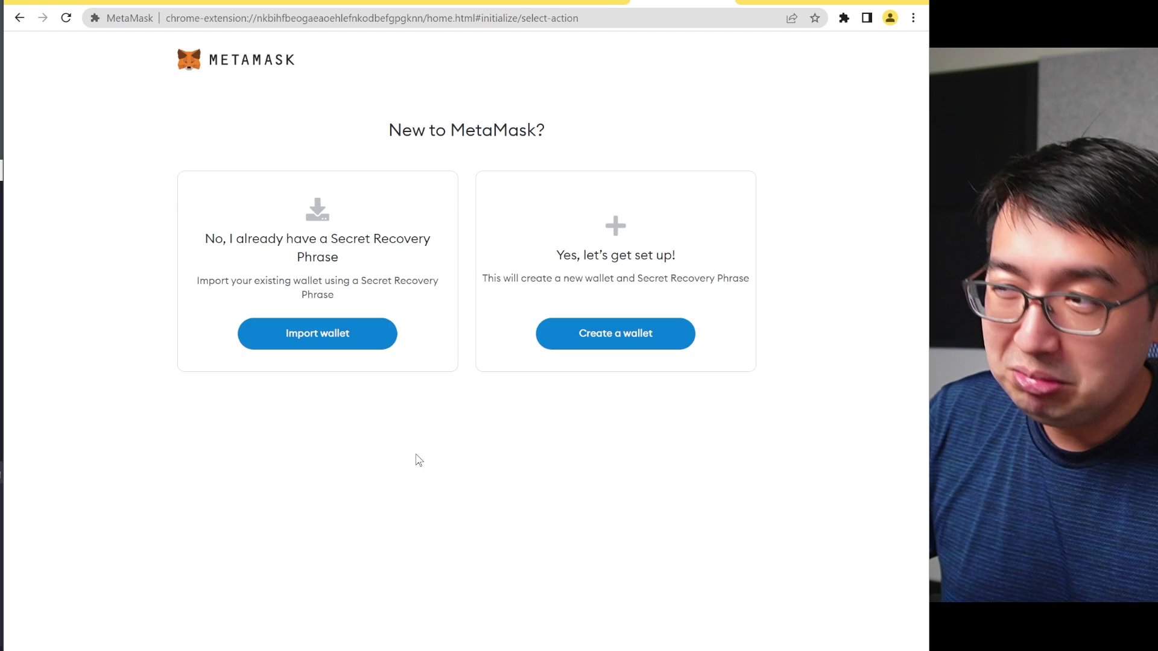
pyautogui.click(317, 342)
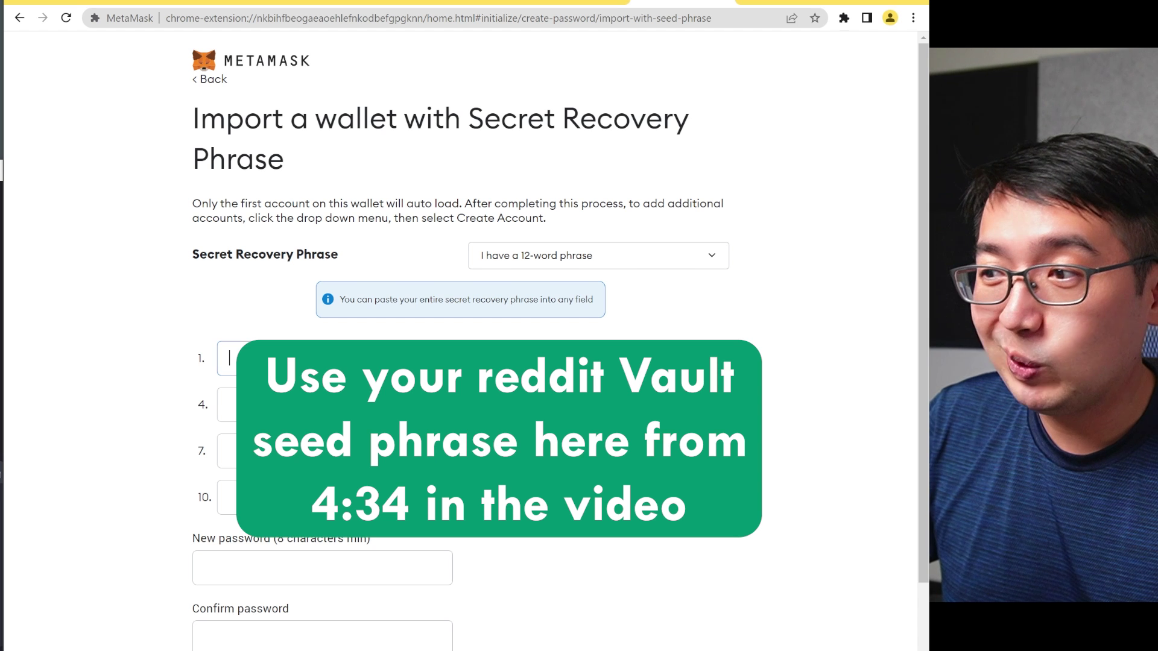
pyautogui.scroll(-1, 459, 362)
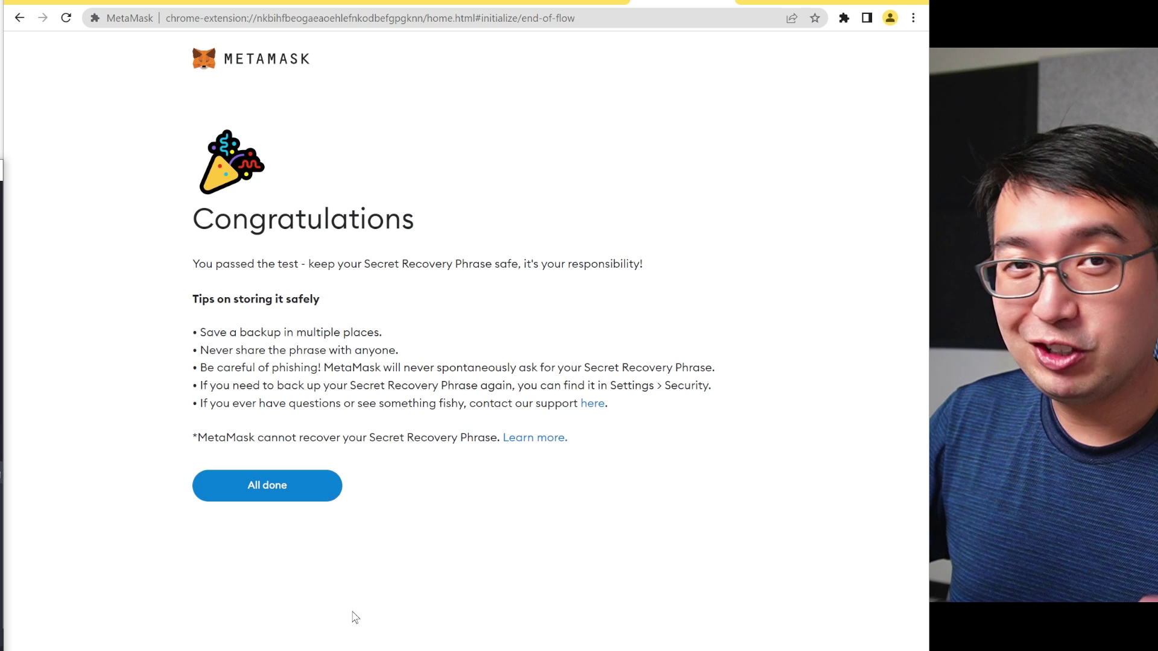
# Finish onboarding and dismiss the 'New!' portfolio announcement to reach Account 1 home.
pyautogui.click(276, 496)
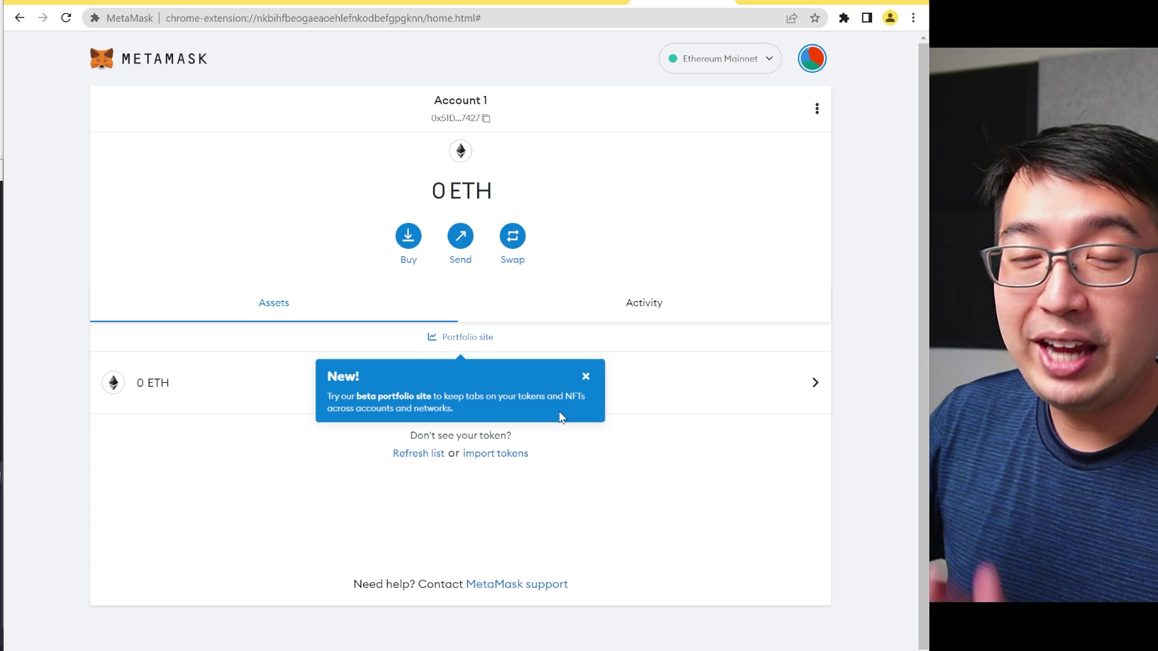
pyautogui.click(585, 377)
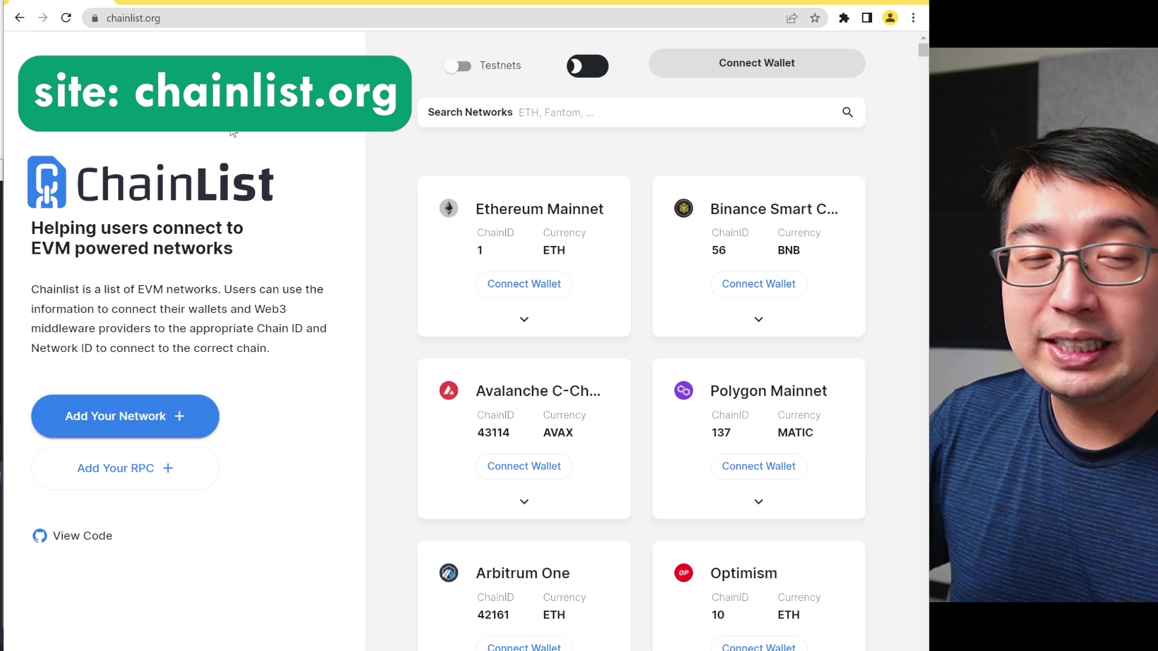
# Search Chainlist for 'arbitru' and connect Account 1 through the Arbitrum Nova card.
pyautogui.click(552, 116)
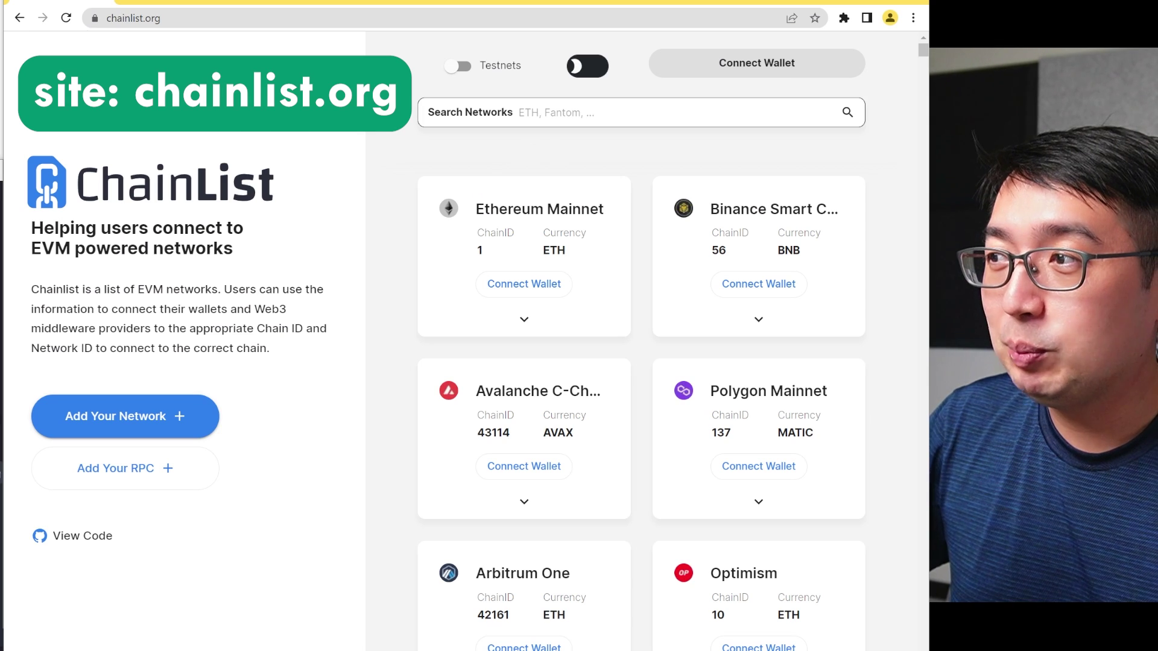
pyautogui.write('arbitrum')
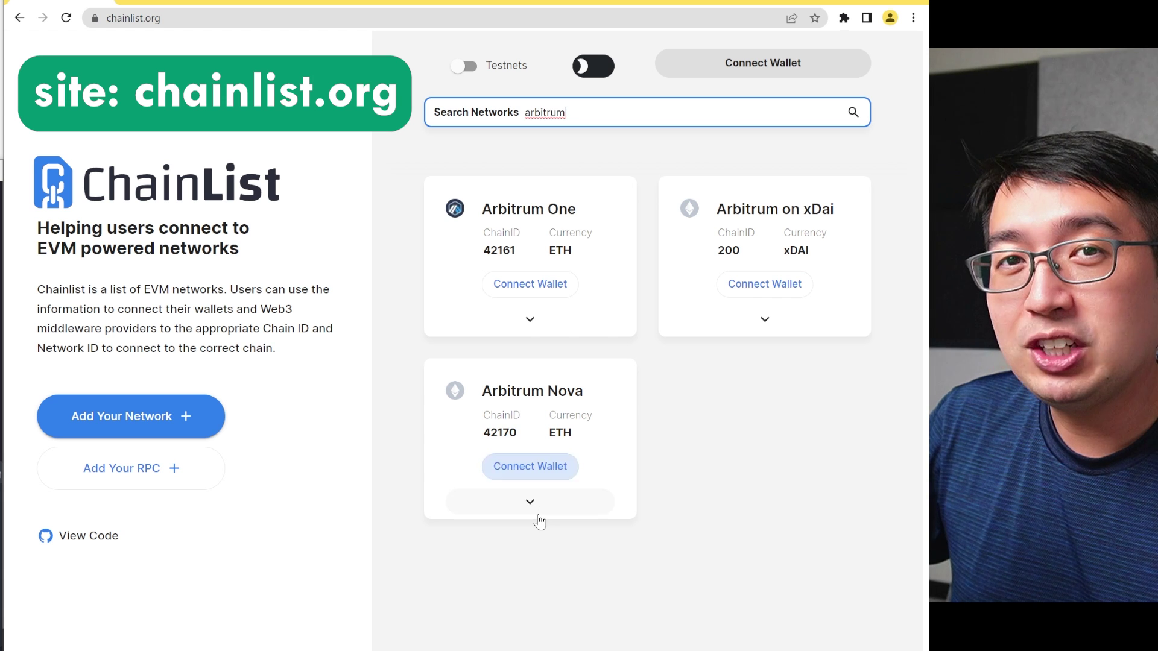
pyautogui.click(538, 479)
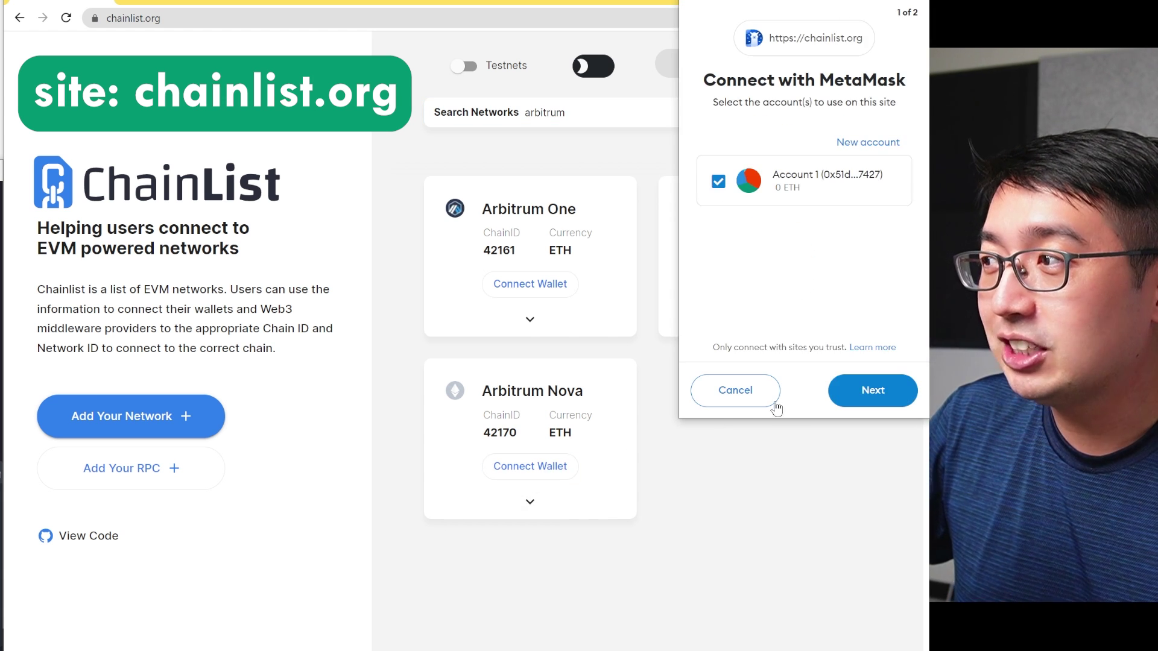
pyautogui.click(856, 393)
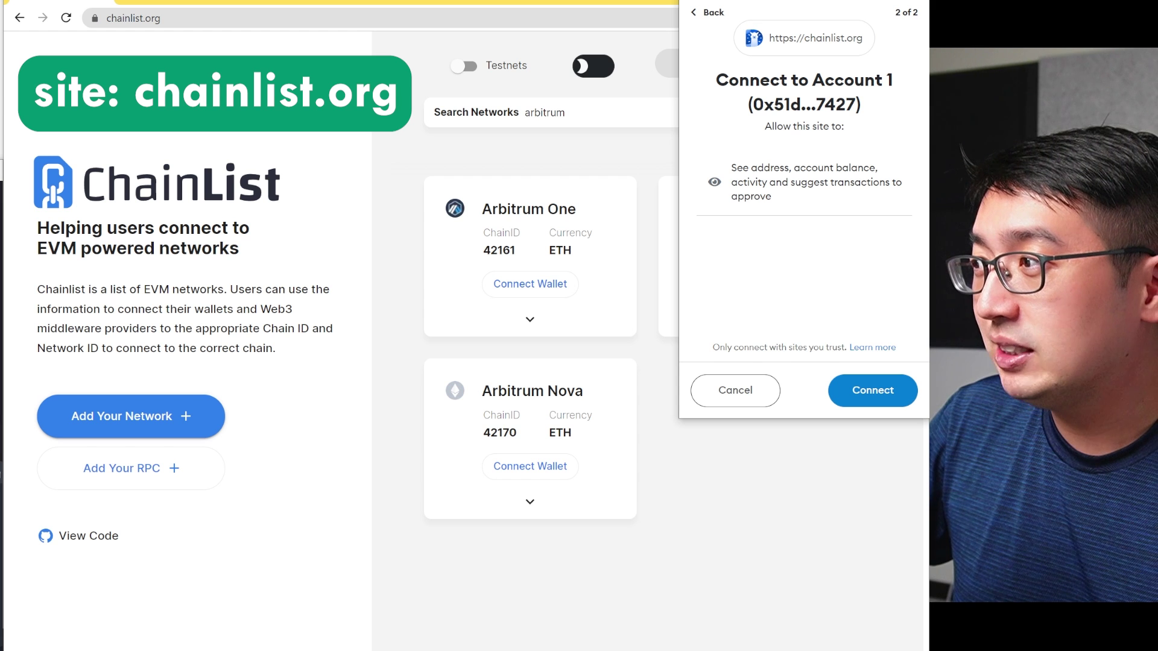
pyautogui.click(879, 396)
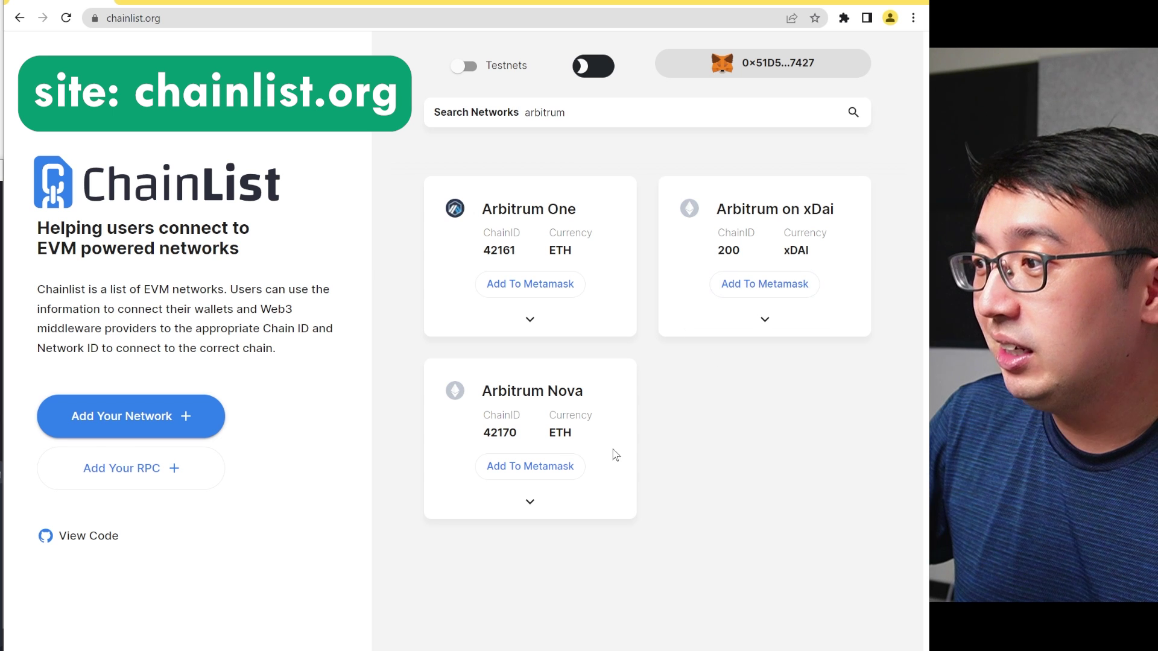
# Add Arbitrum Nova (Chain ID 42170) to MetaMask, approve it, and switch the wallet onto it.
pyautogui.click(533, 505)
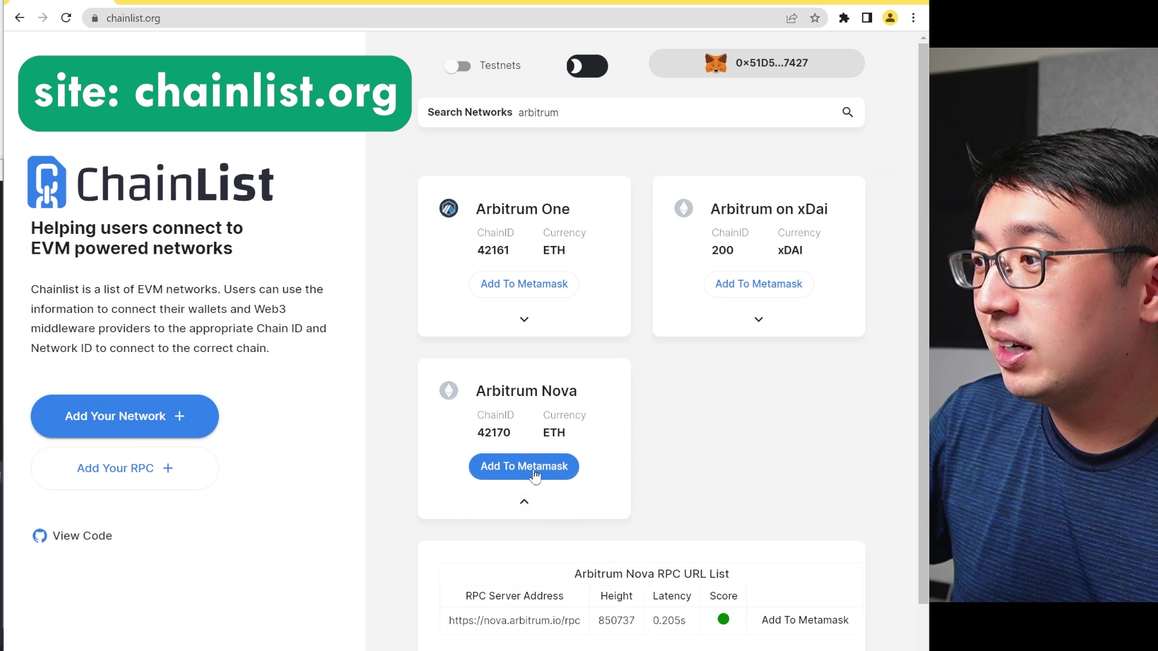
pyautogui.click(534, 473)
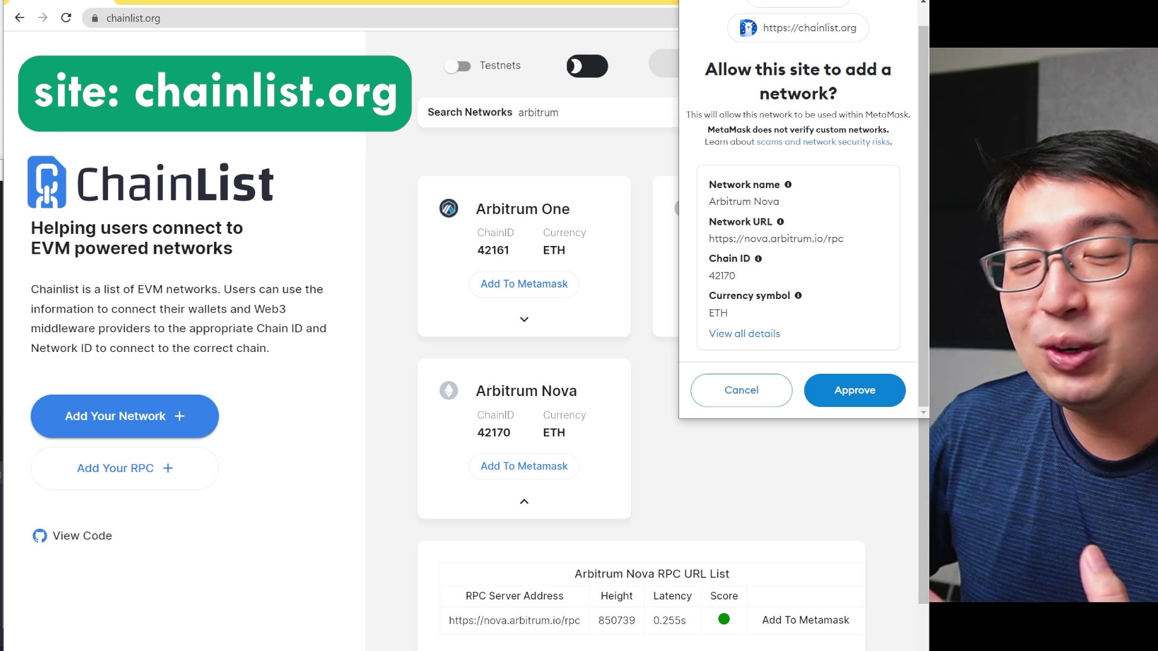
pyautogui.click(866, 403)
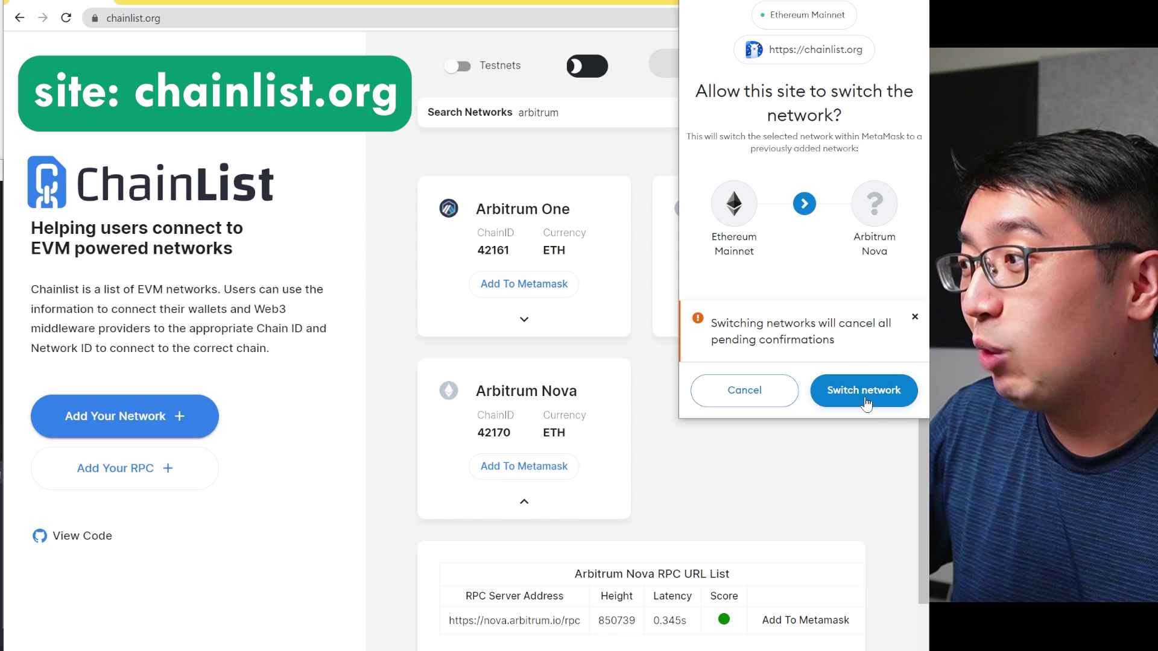
pyautogui.click(866, 401)
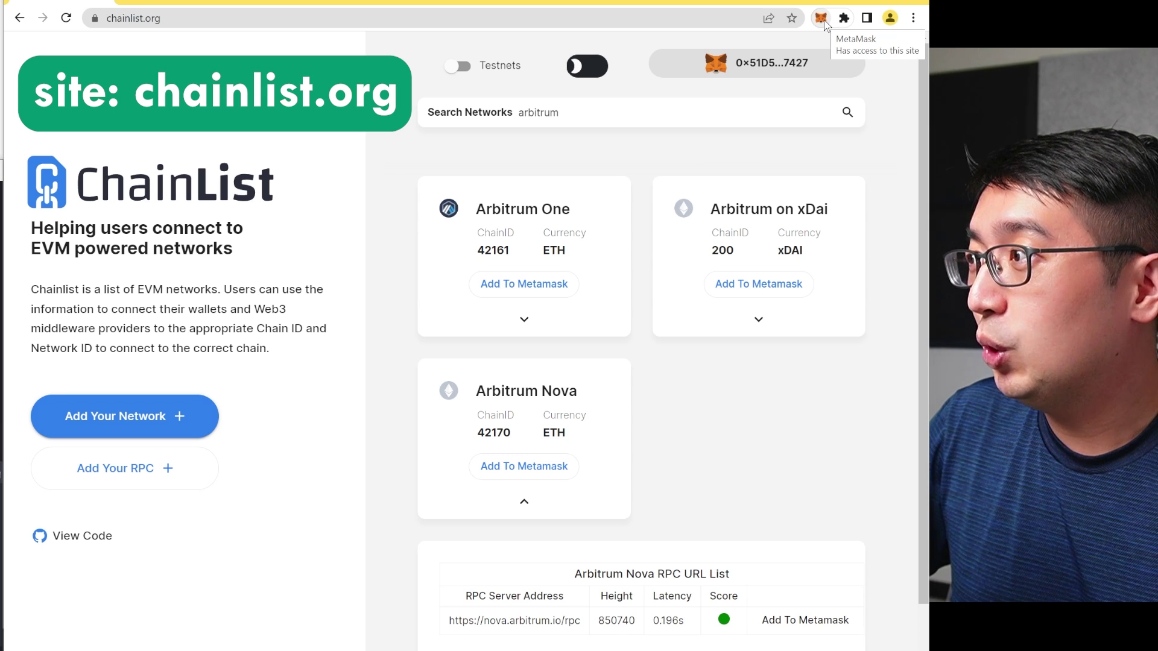
pyautogui.click(822, 20)
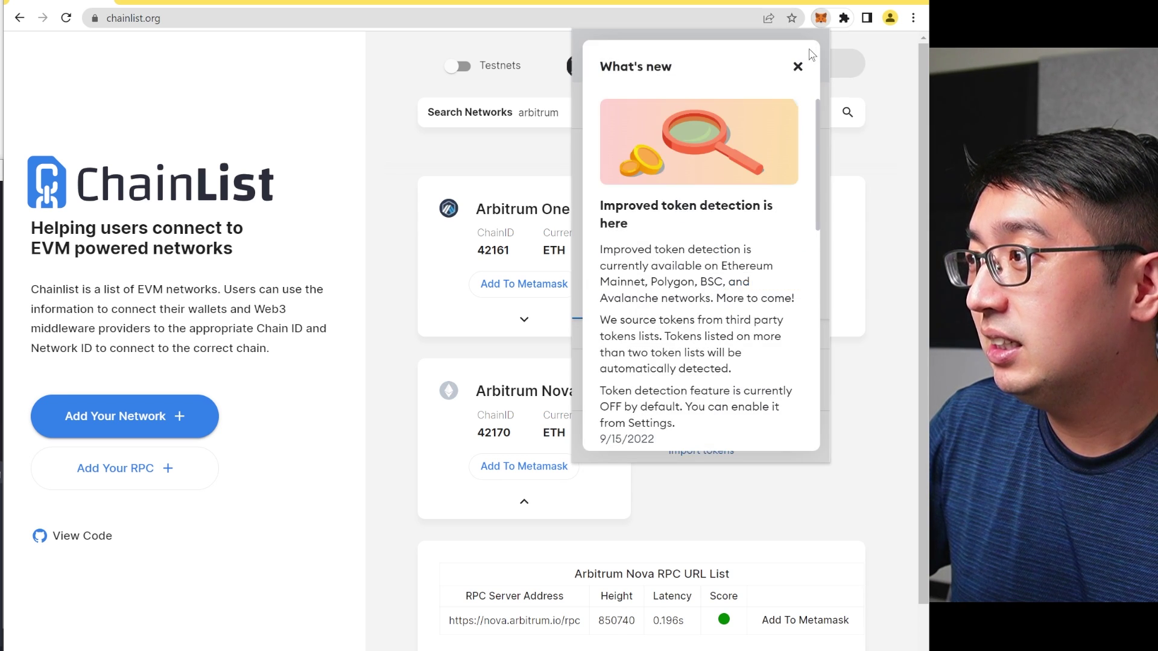
pyautogui.click(798, 66)
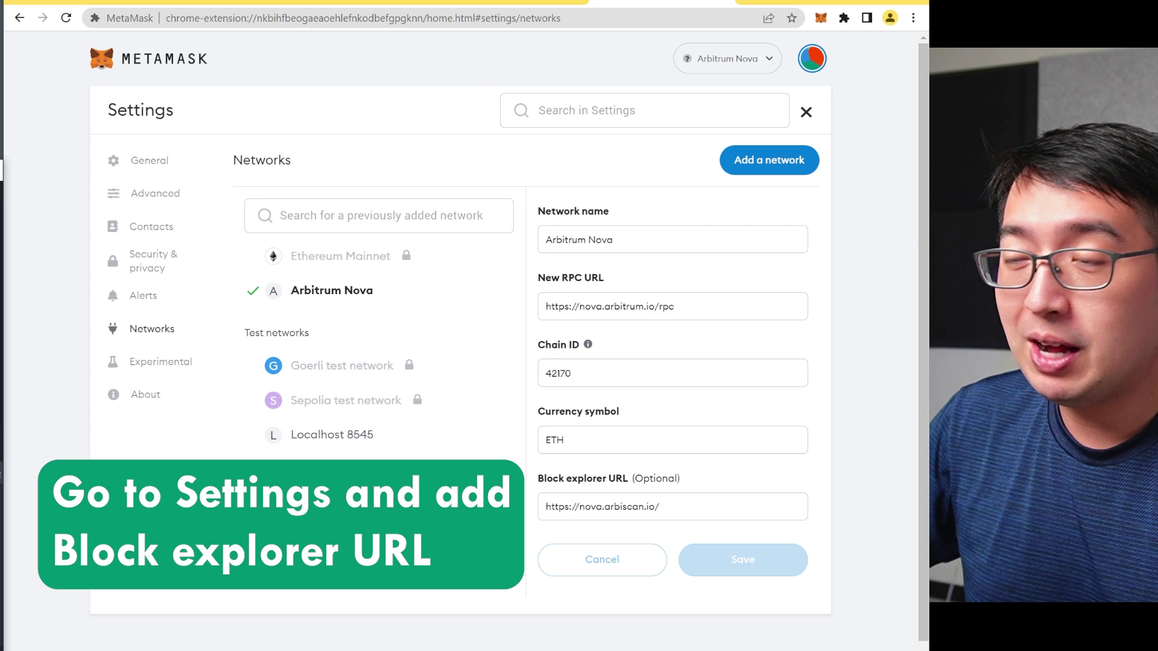
pyautogui.click(672, 514)
pyautogui.hotkey('ctrl', 'a')
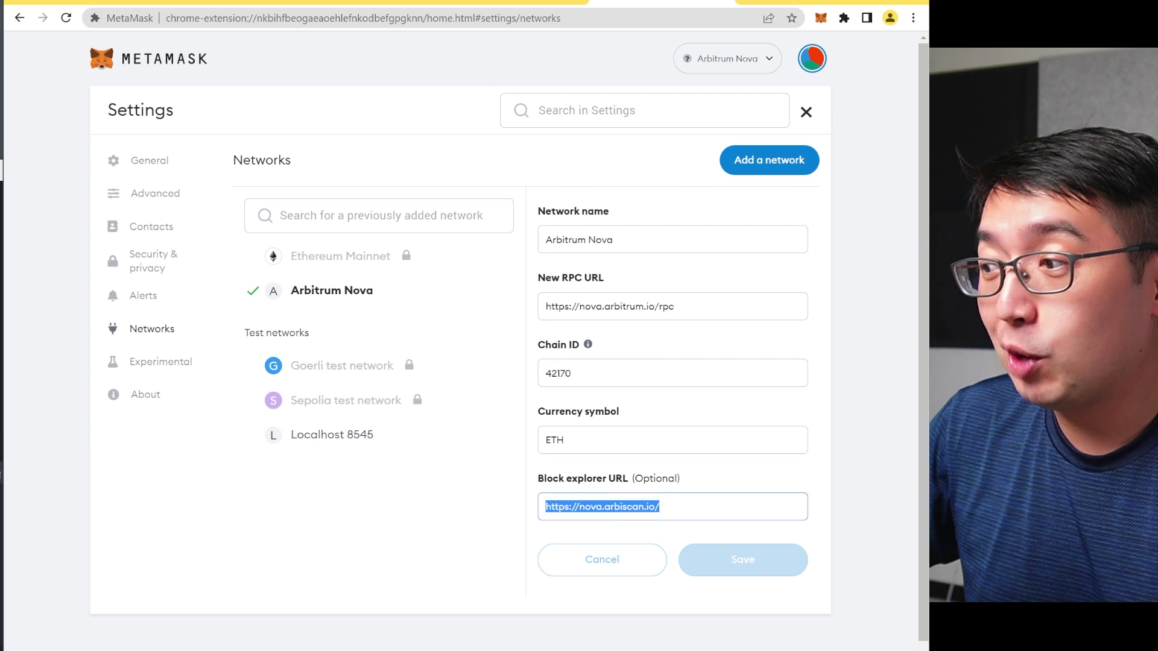
pyautogui.click(805, 112)
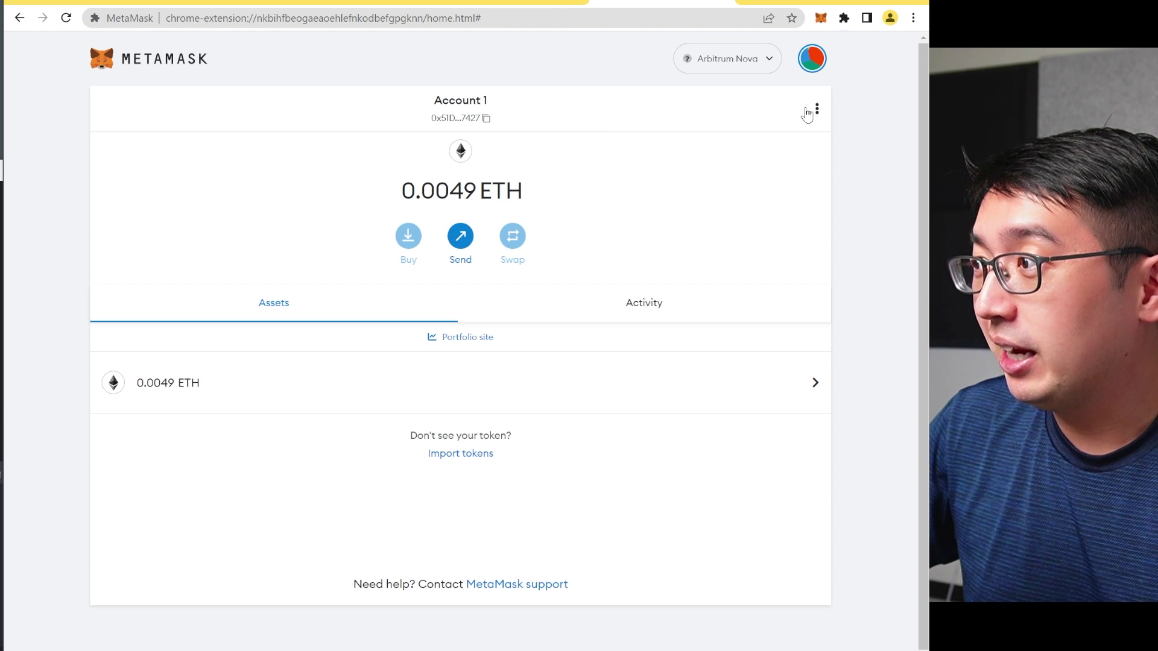
pyautogui.click(815, 112)
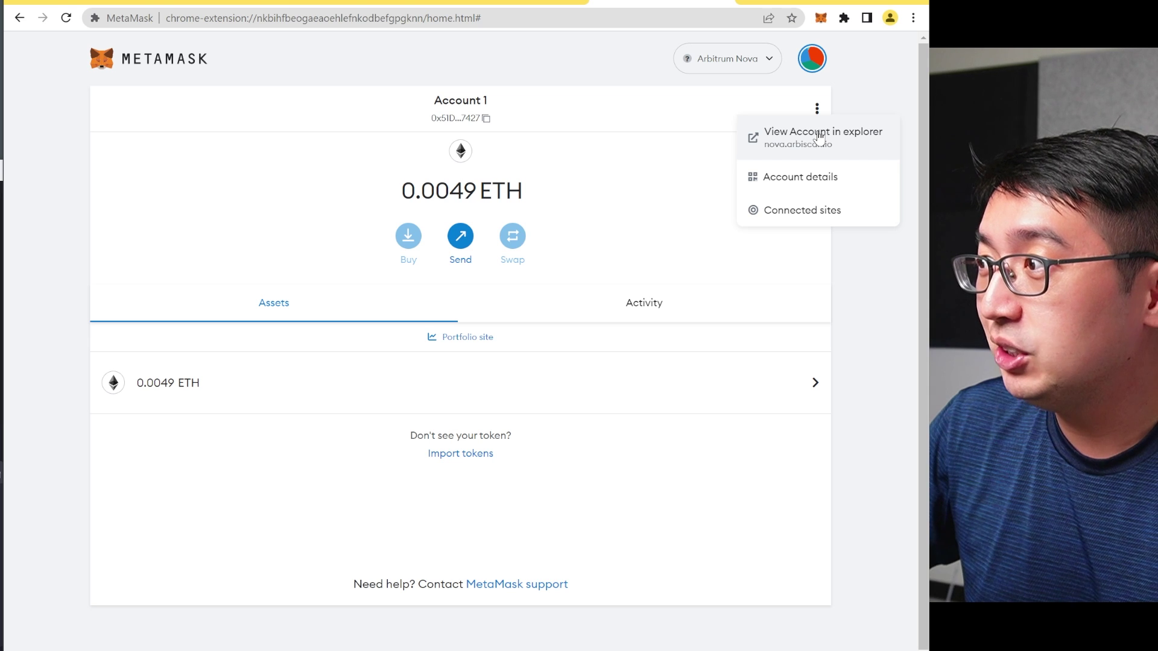
# View the account on the Nova explorer, checking its ETH balance and held tokens.
pyautogui.click(819, 137)
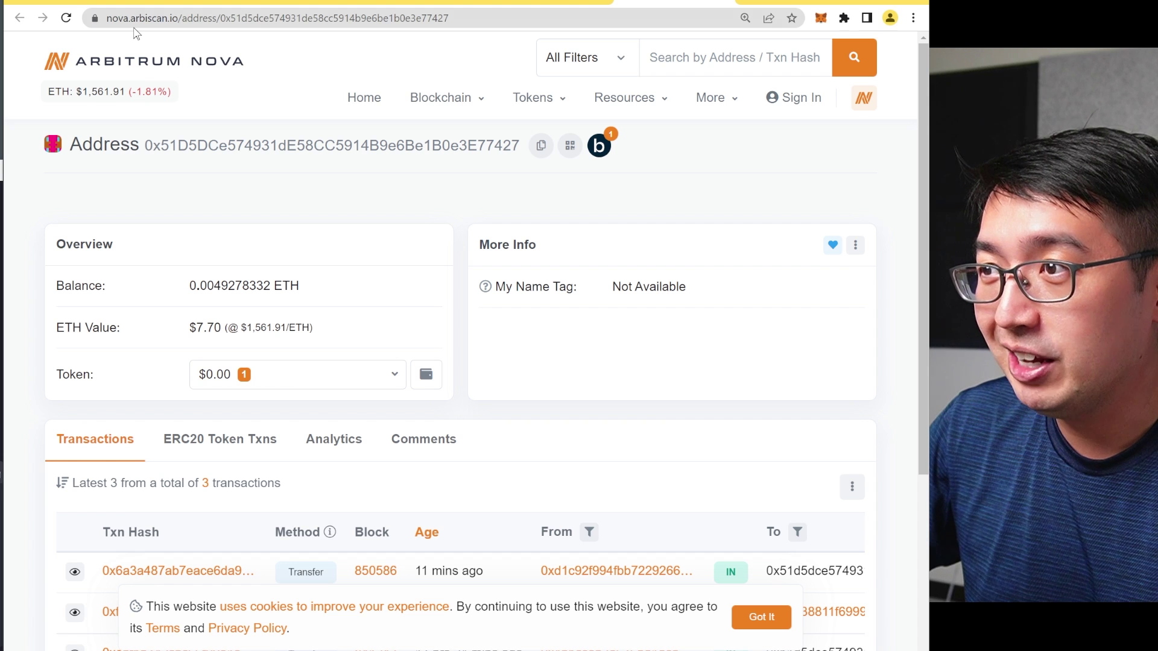
pyautogui.scroll(-2, 491, 378)
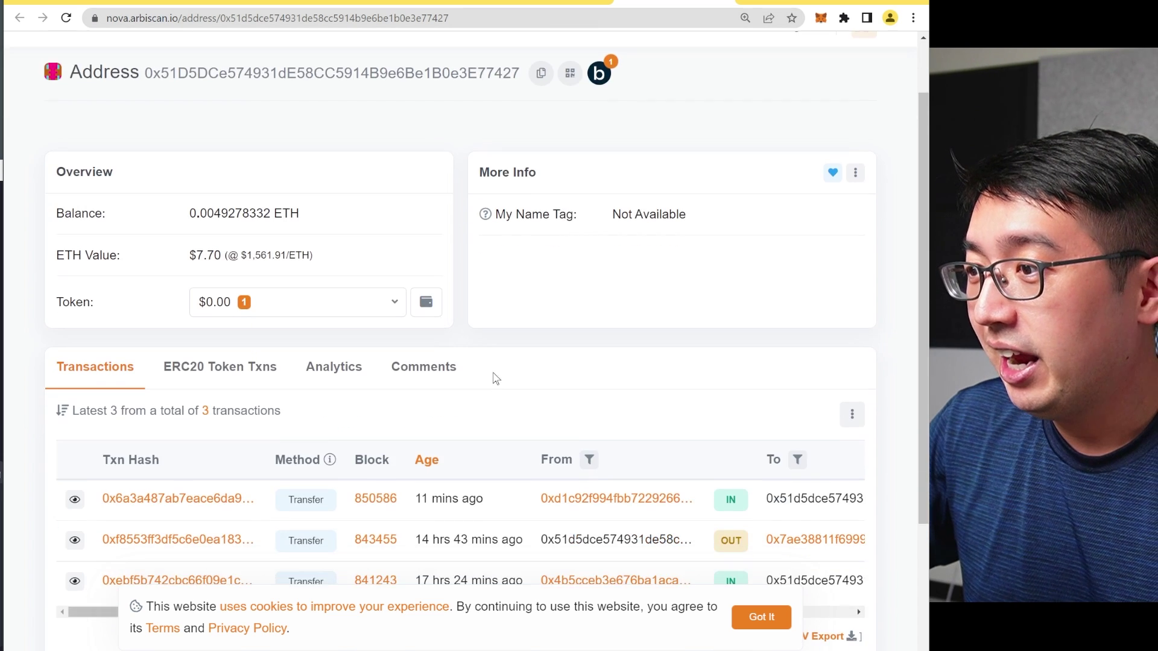
pyautogui.moveTo(190, 141)
pyautogui.mouseDown()
pyautogui.moveTo(264, 146)
pyautogui.moveTo(171, 140)
pyautogui.mouseUp()
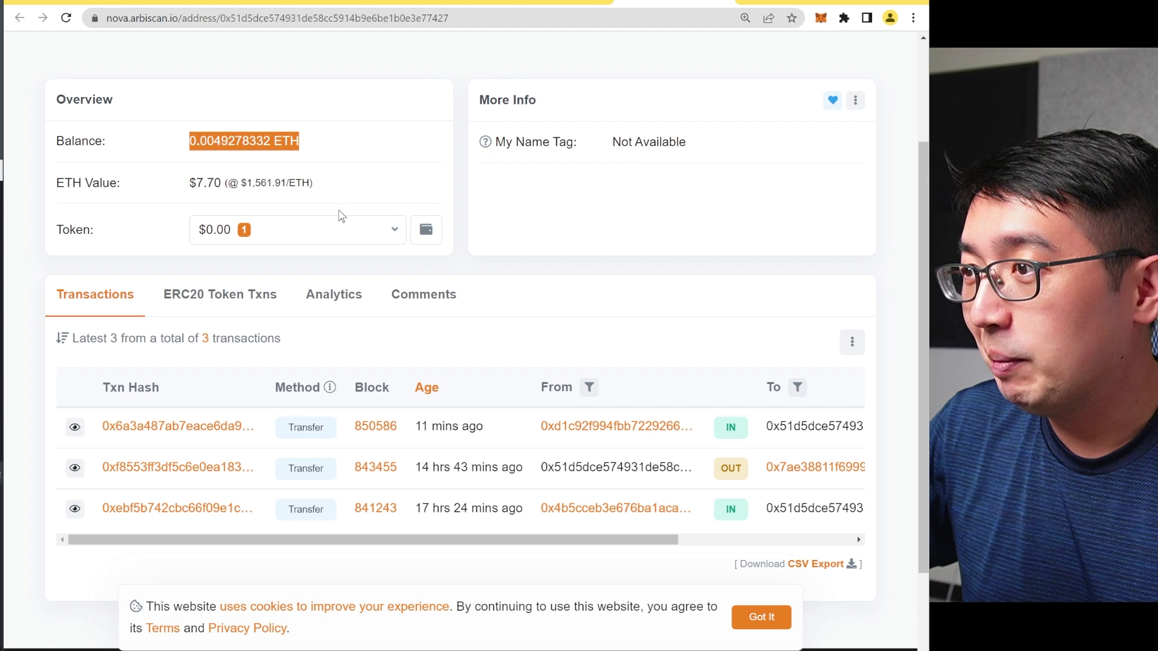
pyautogui.click(324, 234)
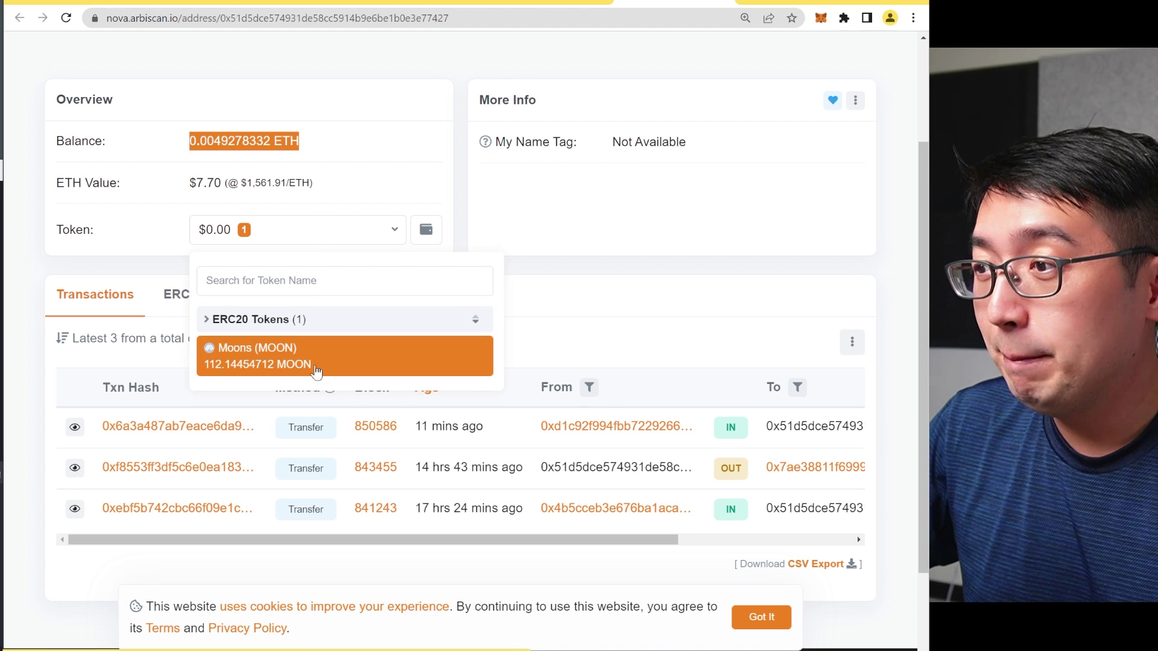
pyautogui.click(600, 311)
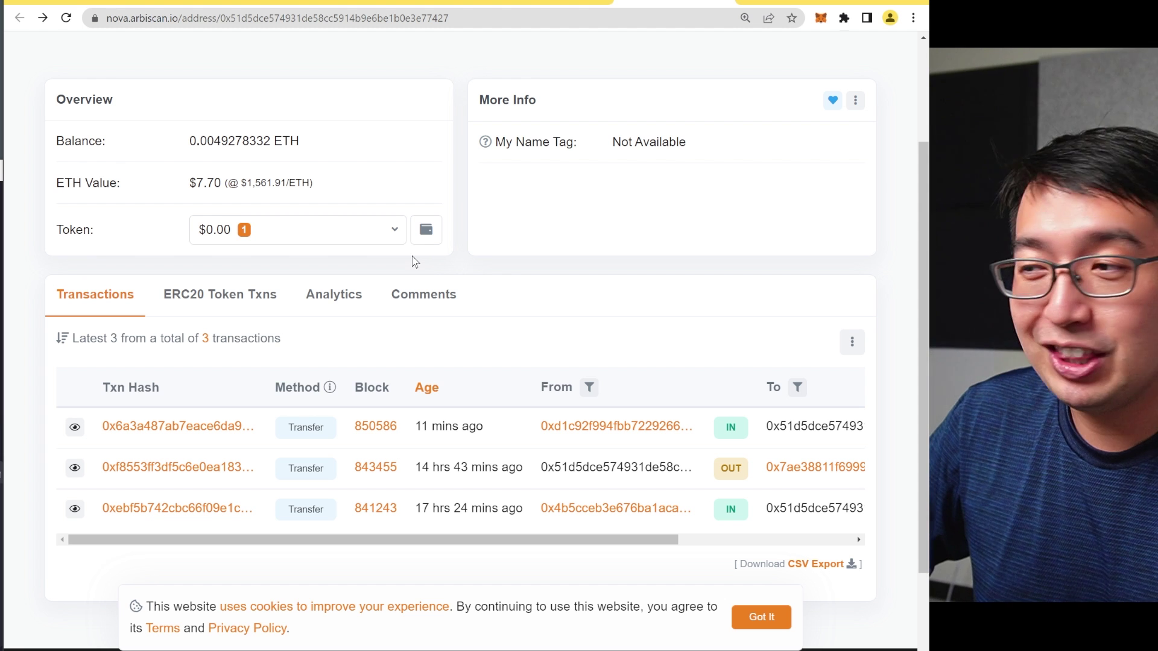
# Open the Moons (MOON) token page, copy its contract address, and go back to MetaMask.
pyautogui.click(386, 234)
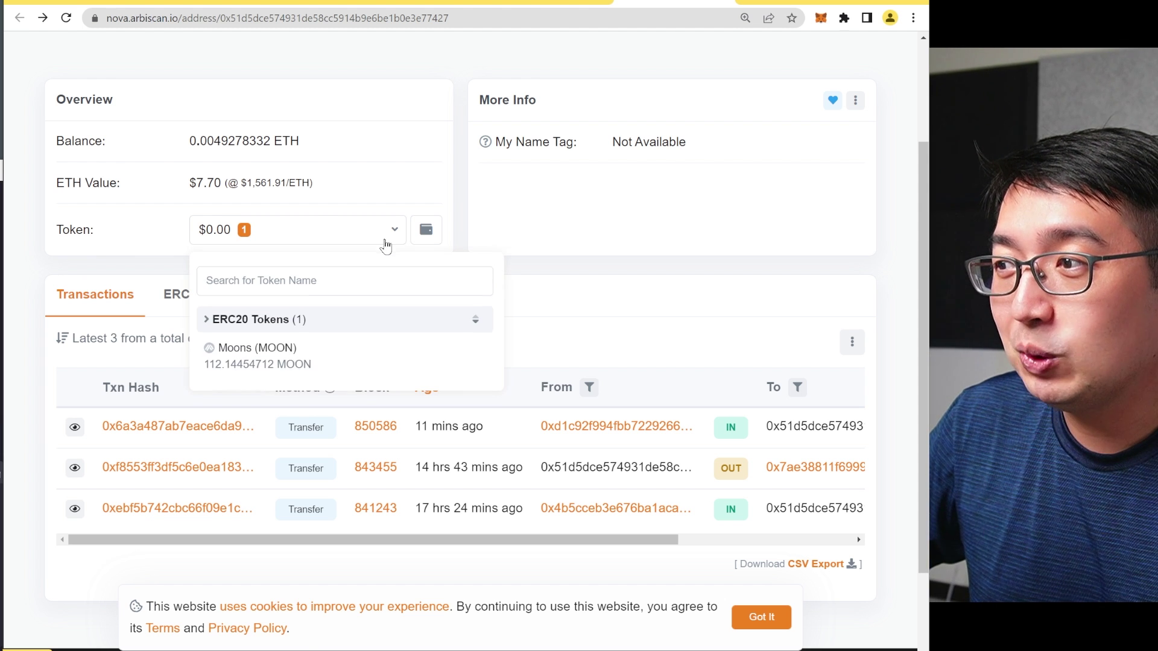
pyautogui.click(309, 374)
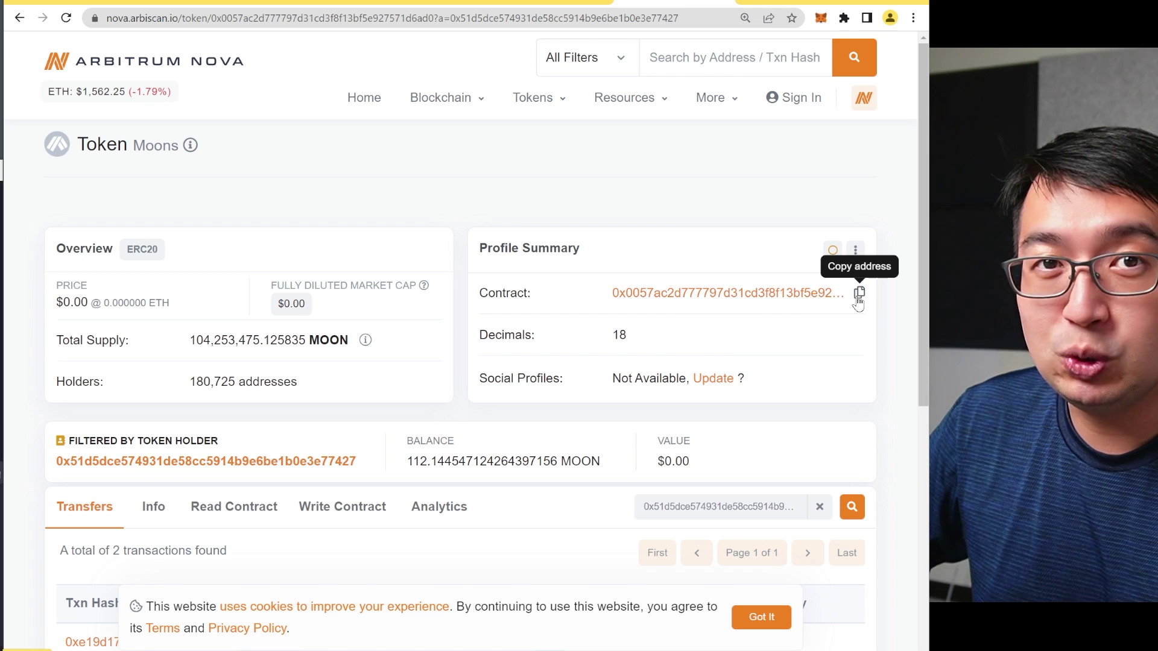
pyautogui.click(857, 298)
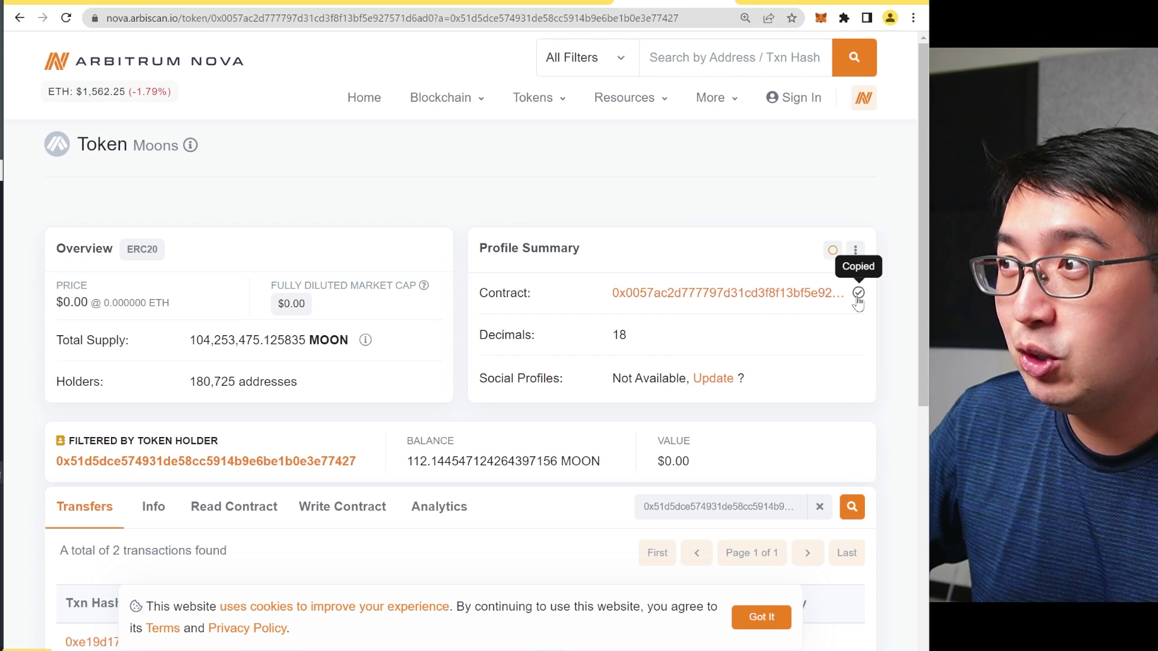
pyautogui.click(539, 1)
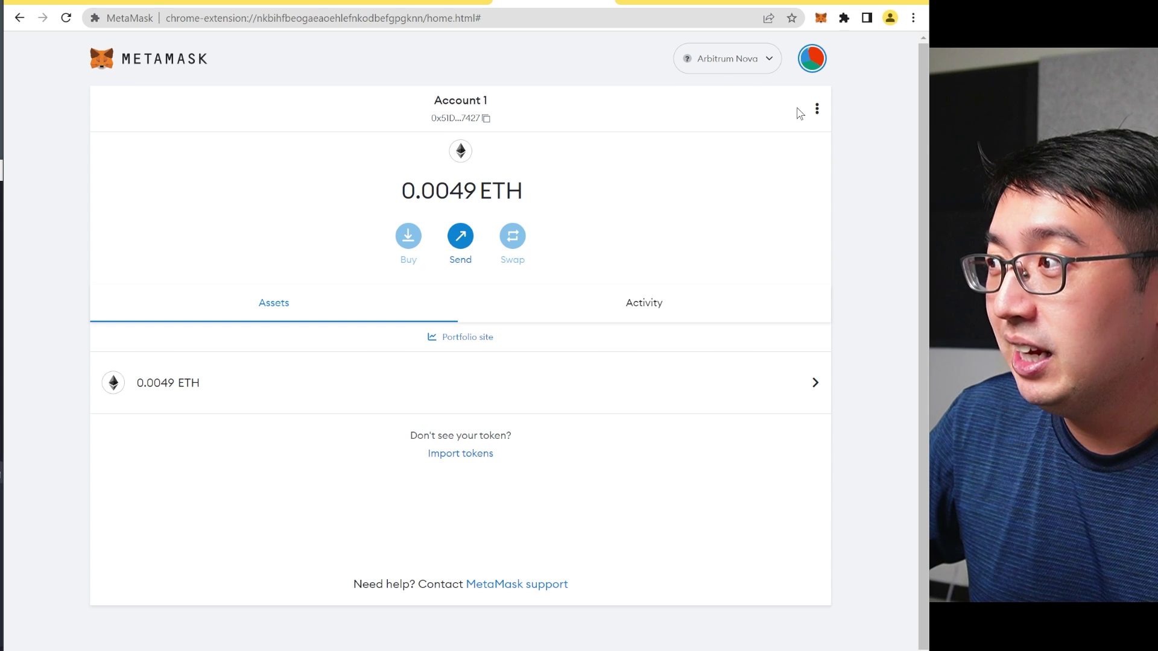
# Import MOON as a custom token from its pasted contract address, showing 112.14454 MOON.
pyautogui.click(488, 461)
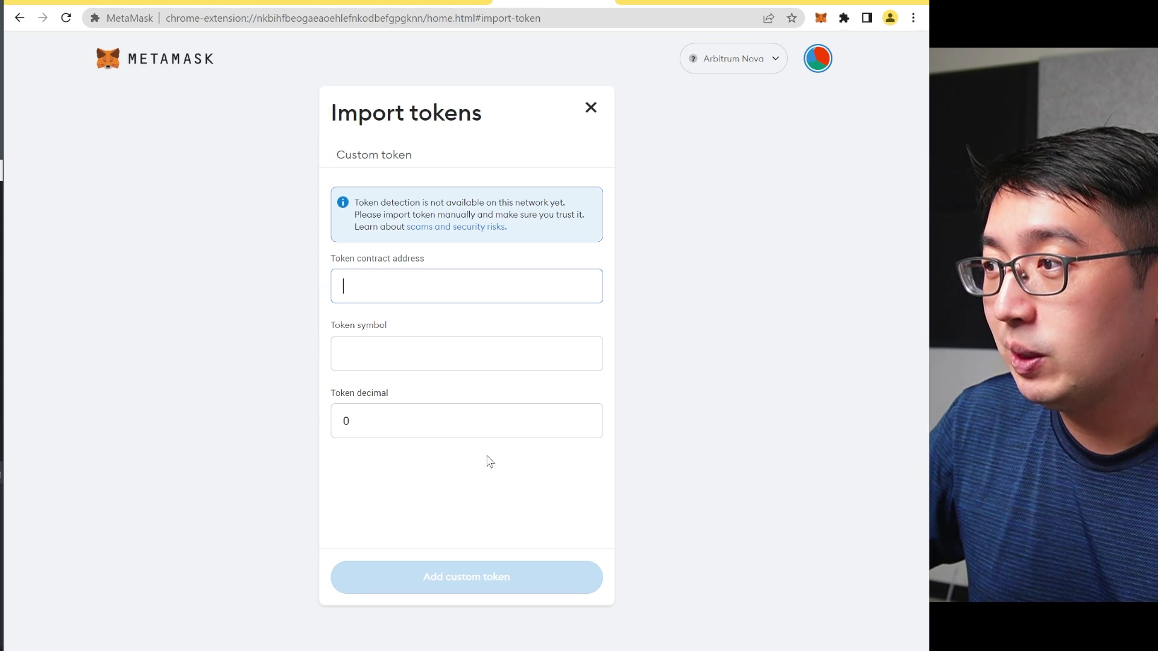
pyautogui.hotkey('ctrl', 'v')
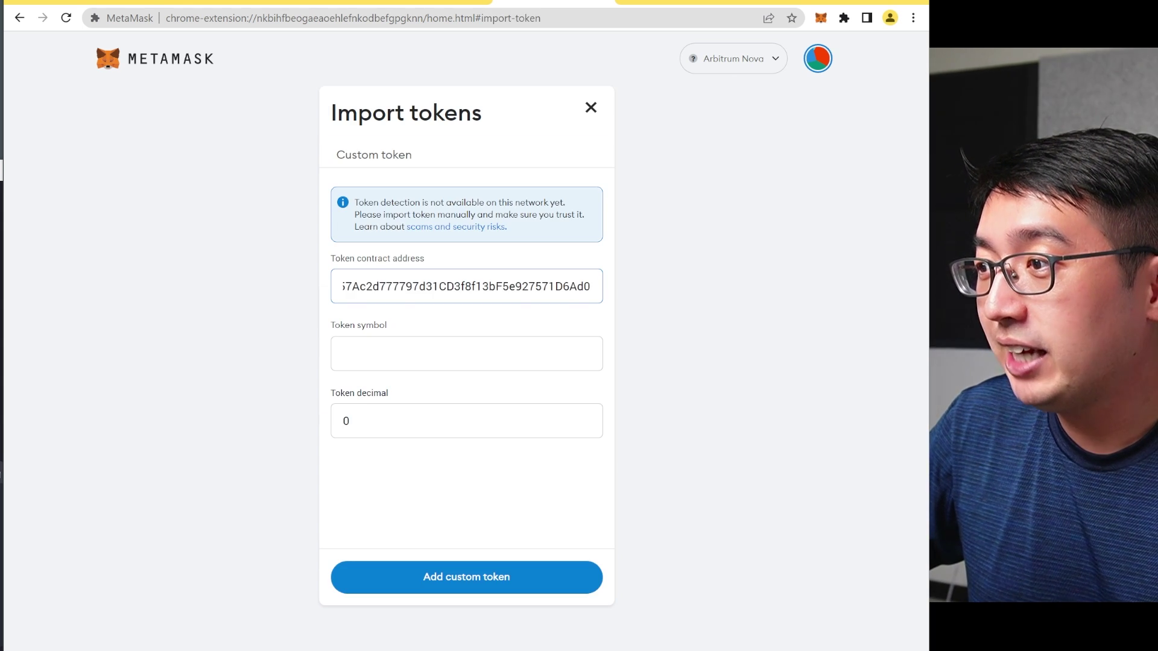
pyautogui.press('Tab')
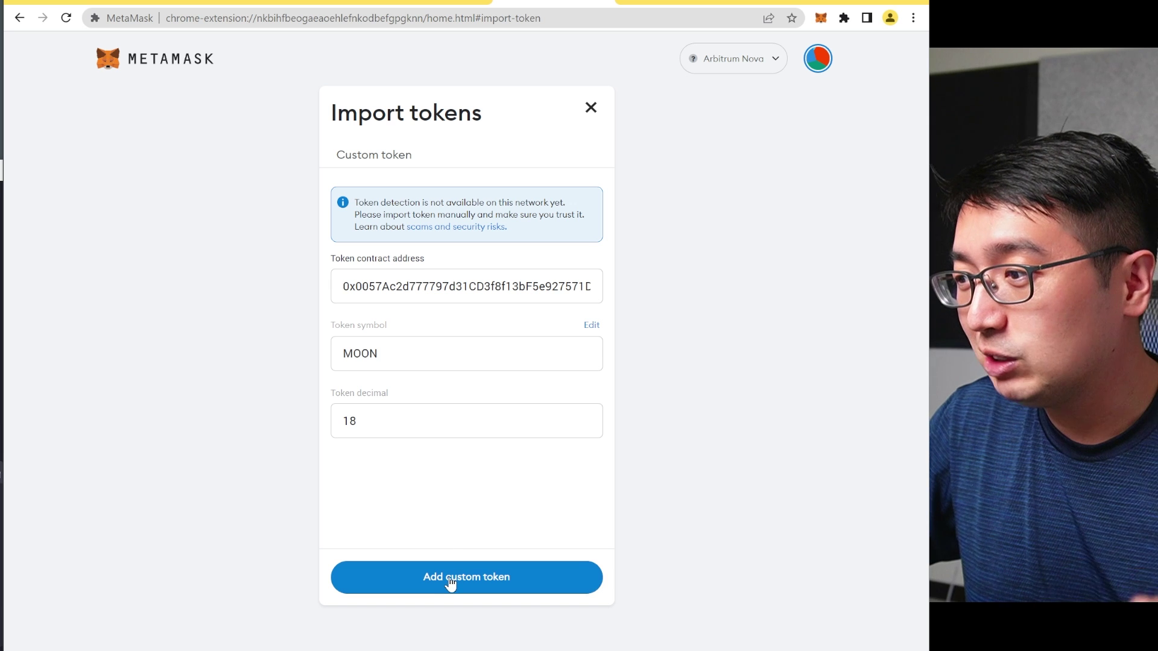
pyautogui.click(449, 582)
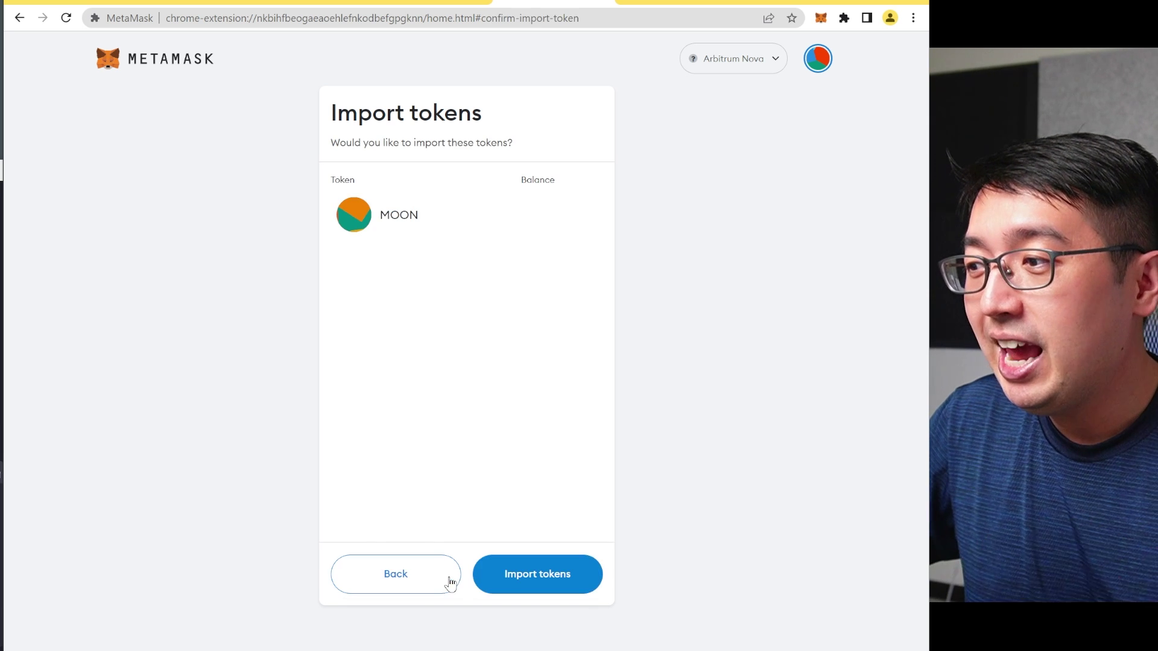
pyautogui.click(498, 586)
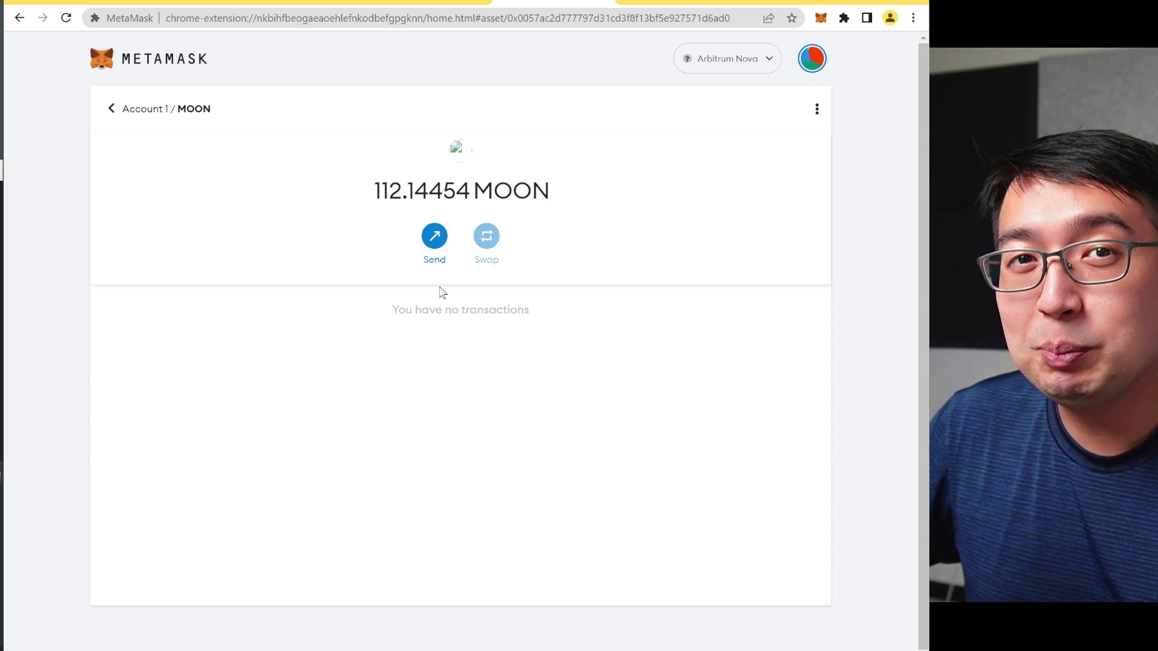
# Open the MOON send screen and look through the wallet's network list.
pyautogui.click(428, 247)
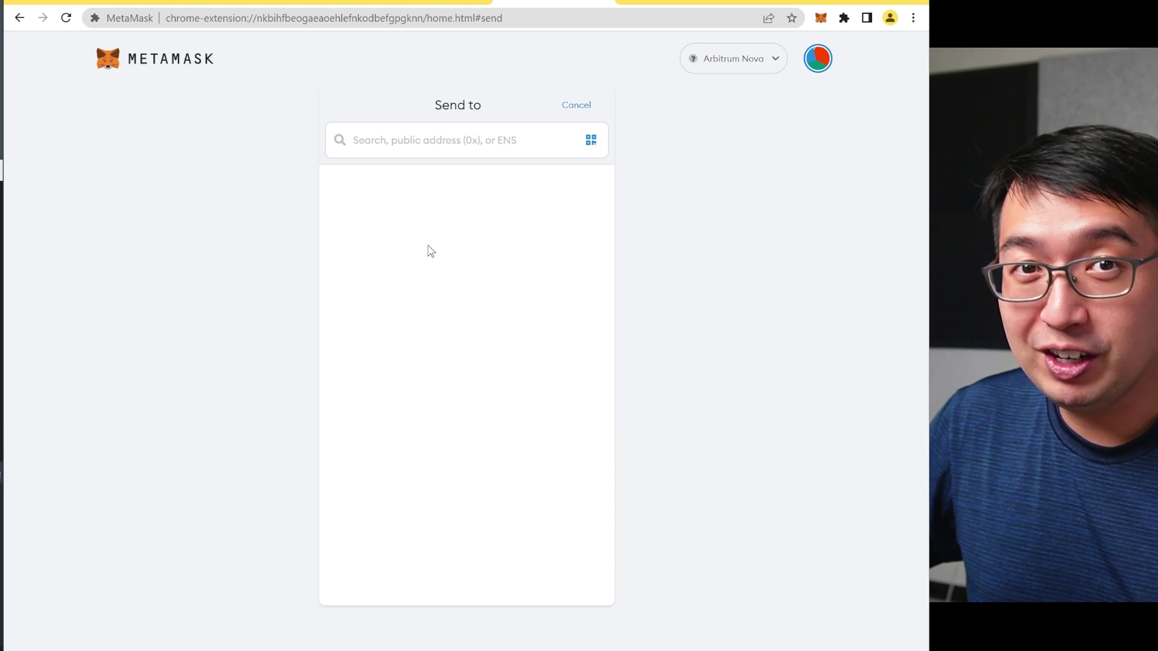
pyautogui.click(738, 65)
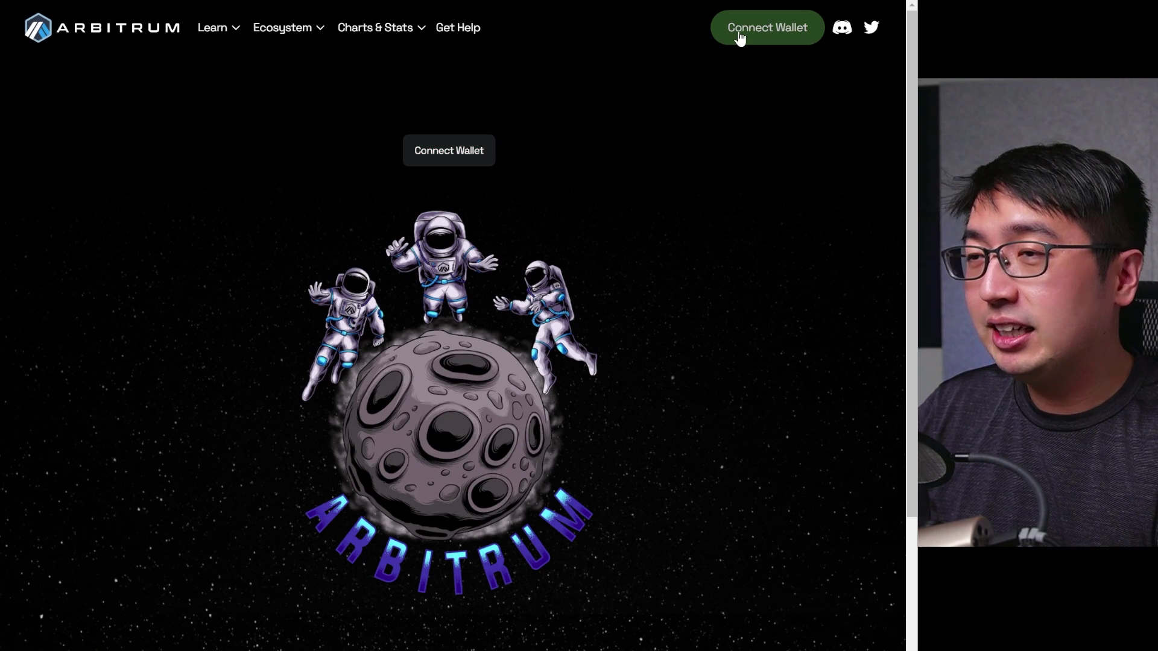
# Connect MetaMask Account 1 to the bridge, showing 0.00491 ETH on Arbitrum Nova.
pyautogui.click(738, 35)
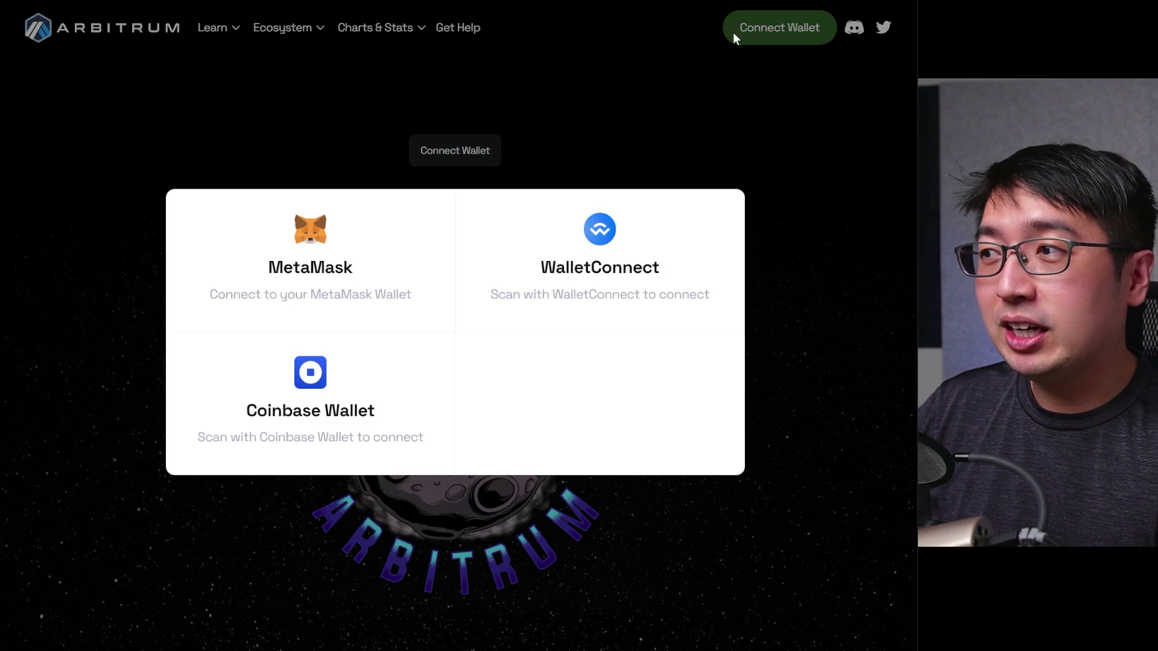
pyautogui.click(302, 245)
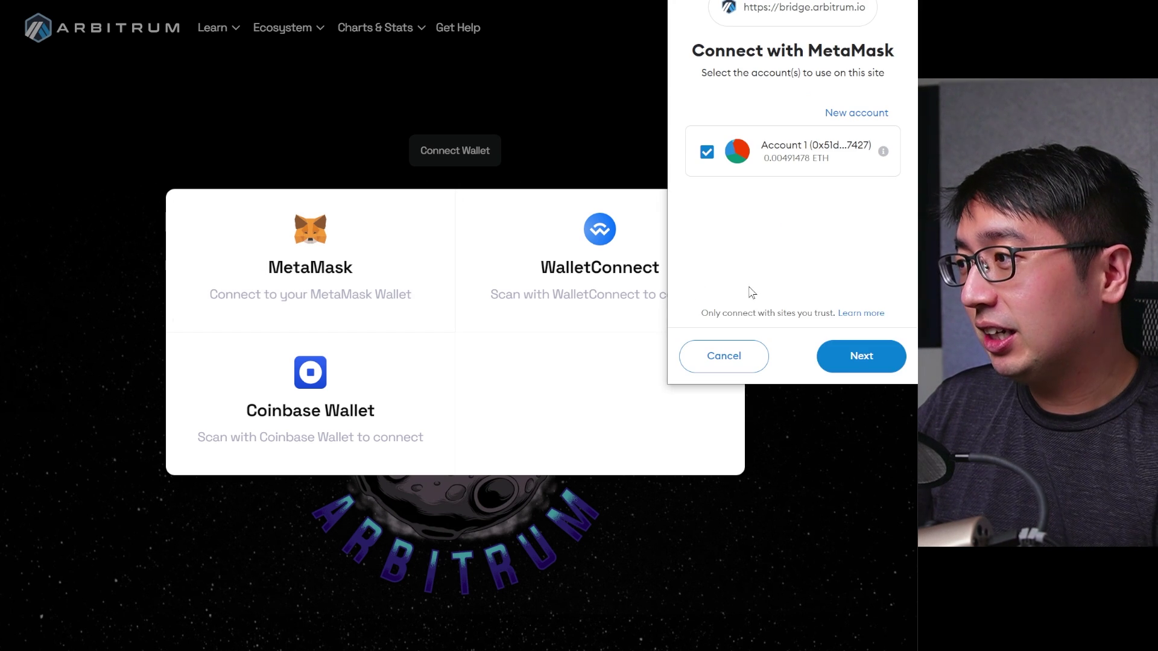
pyautogui.click(861, 357)
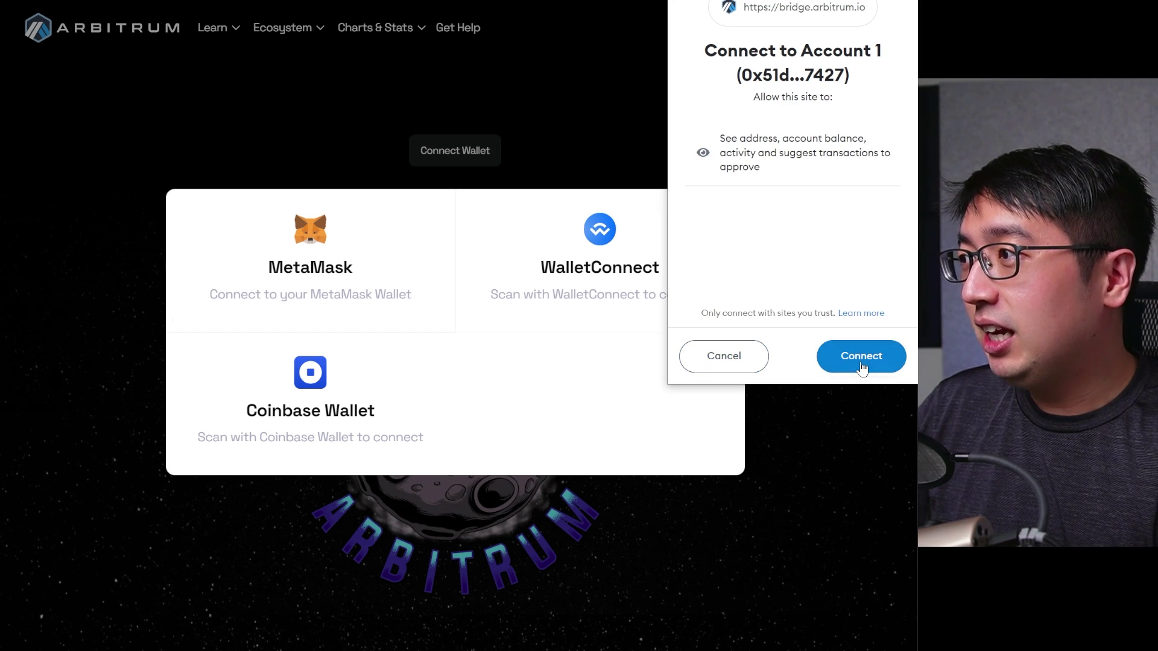
pyautogui.click(863, 358)
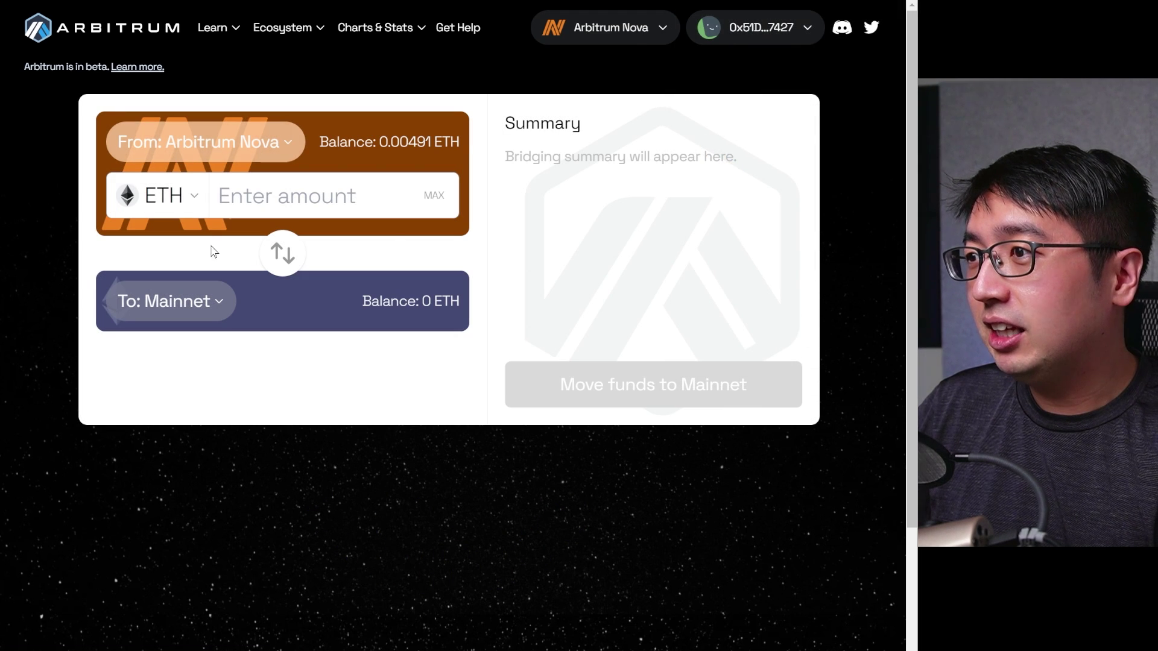
# Switch the bridge source from Arbitrum Nova to Arbitrum One, approving the network in MetaMask.
pyautogui.click(210, 143)
pyautogui.click(185, 224)
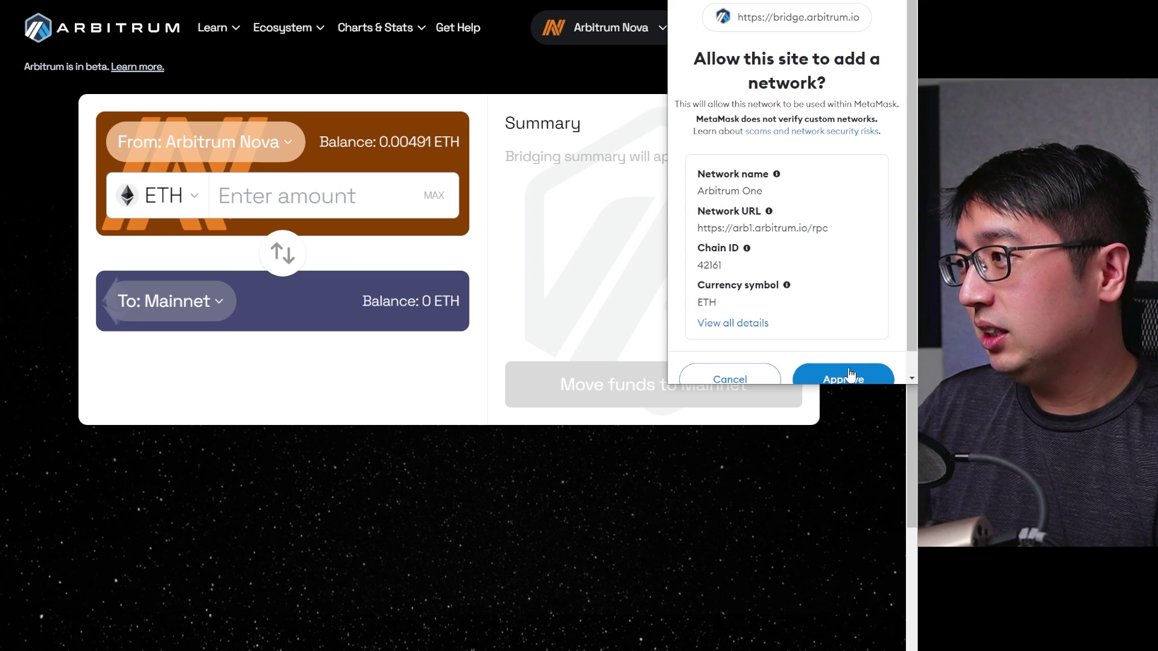
pyautogui.click(851, 375)
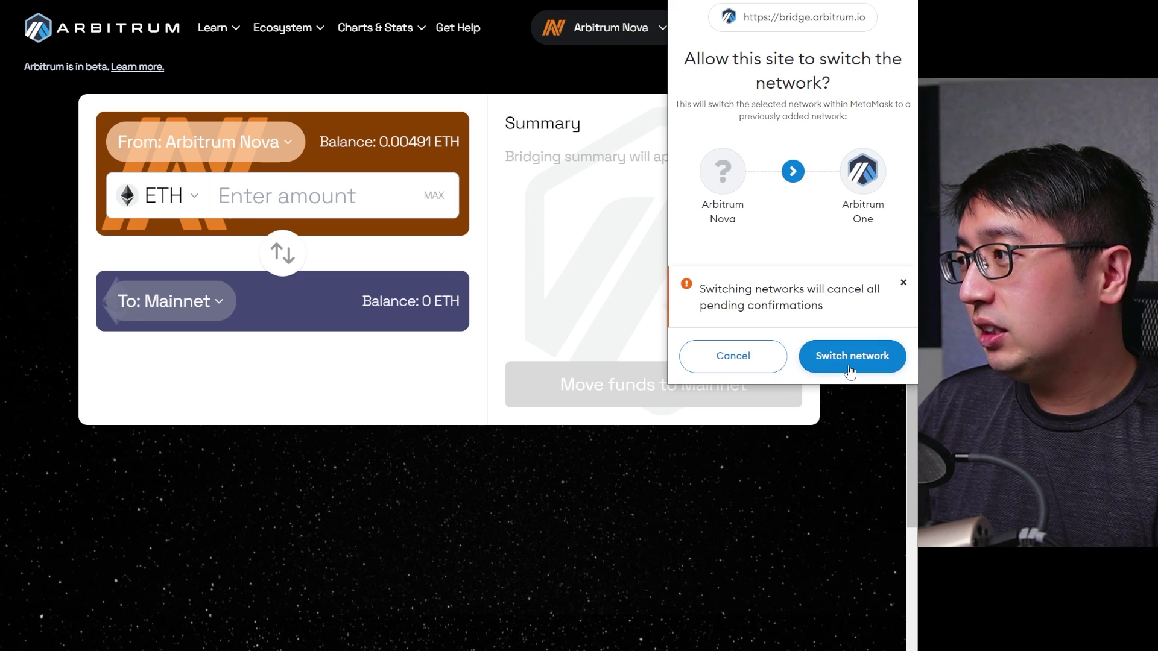
pyautogui.click(850, 369)
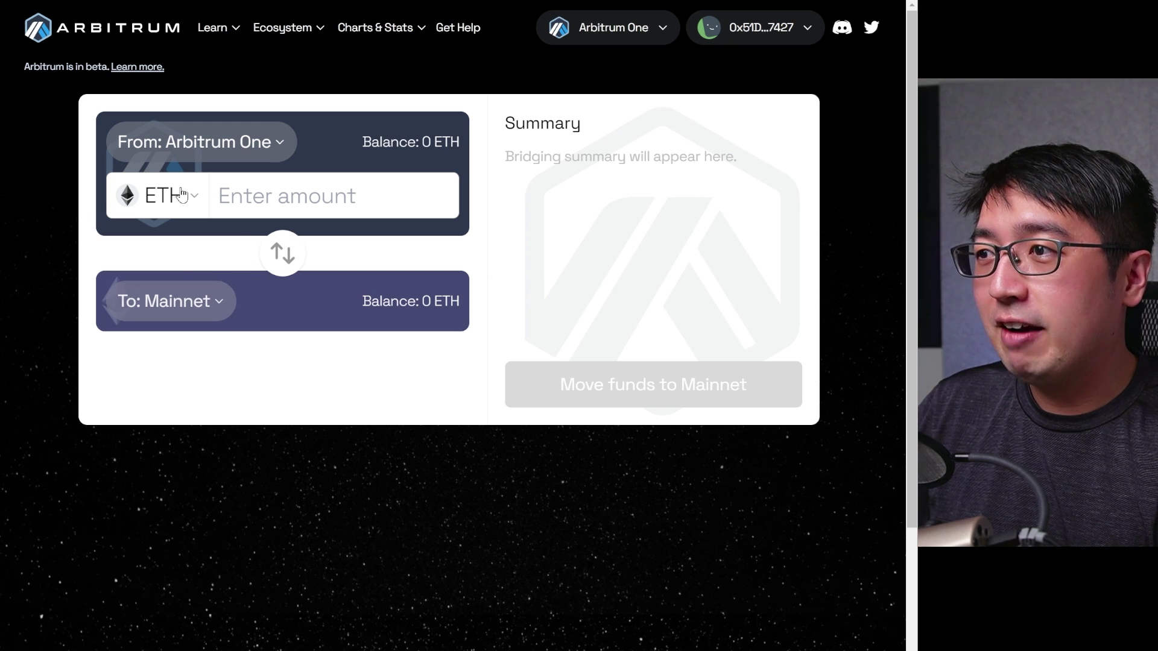
pyautogui.click(606, 27)
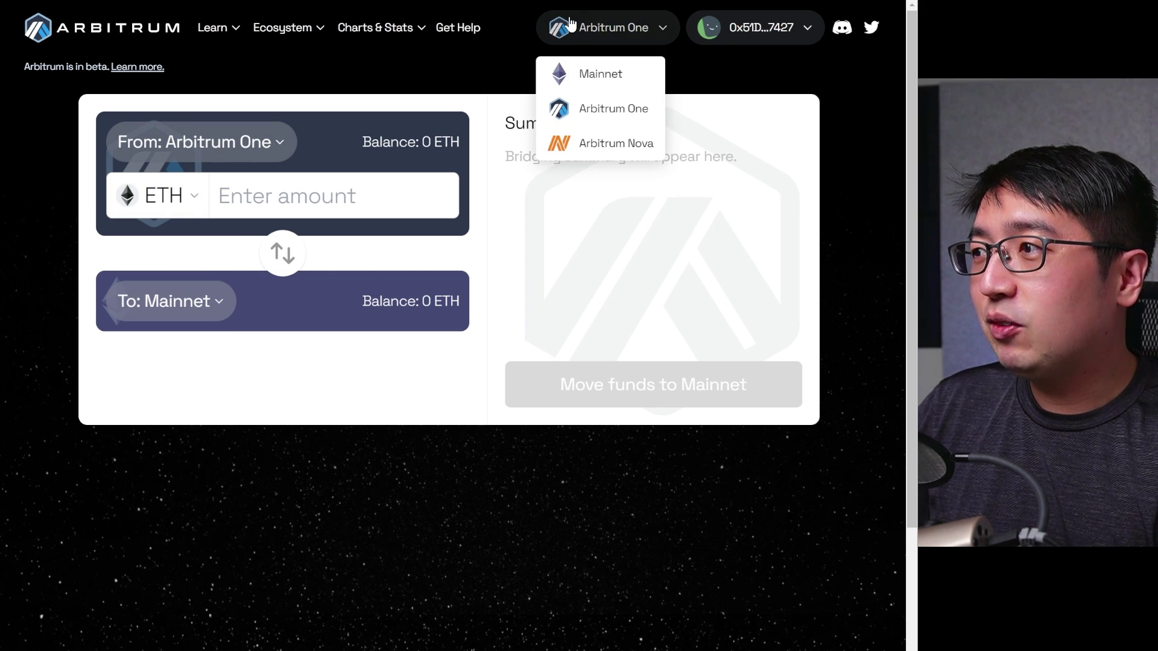
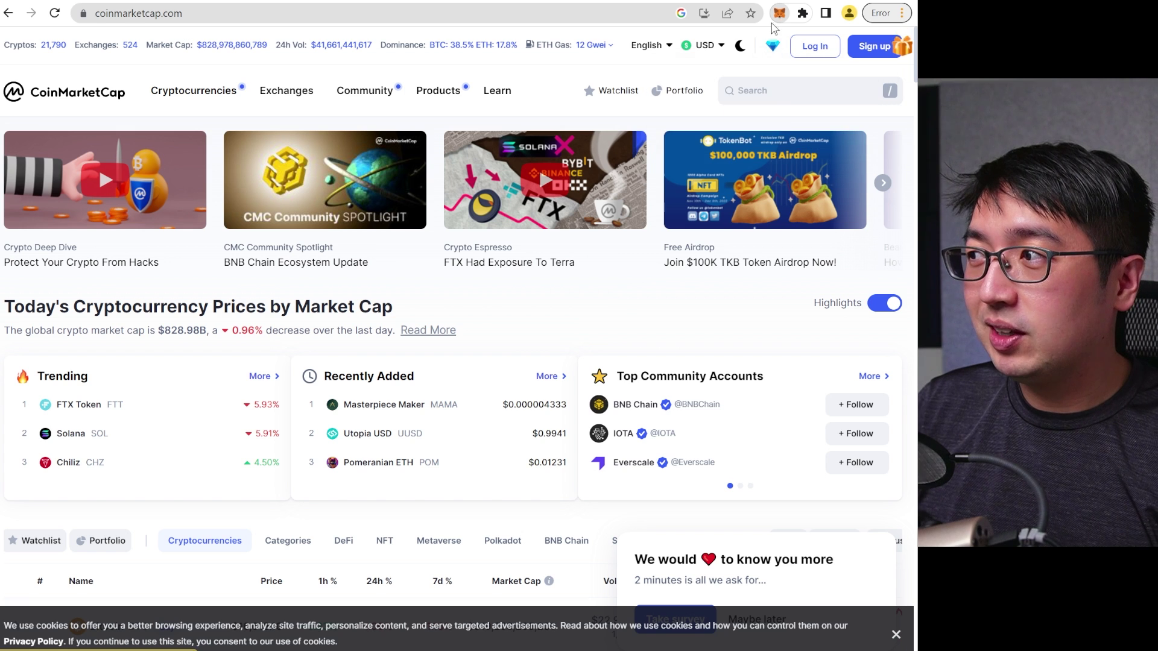
# Copy the MetaMask Account 1 address, which holds 0 ETH on Arbitrum One.
pyautogui.click(778, 17)
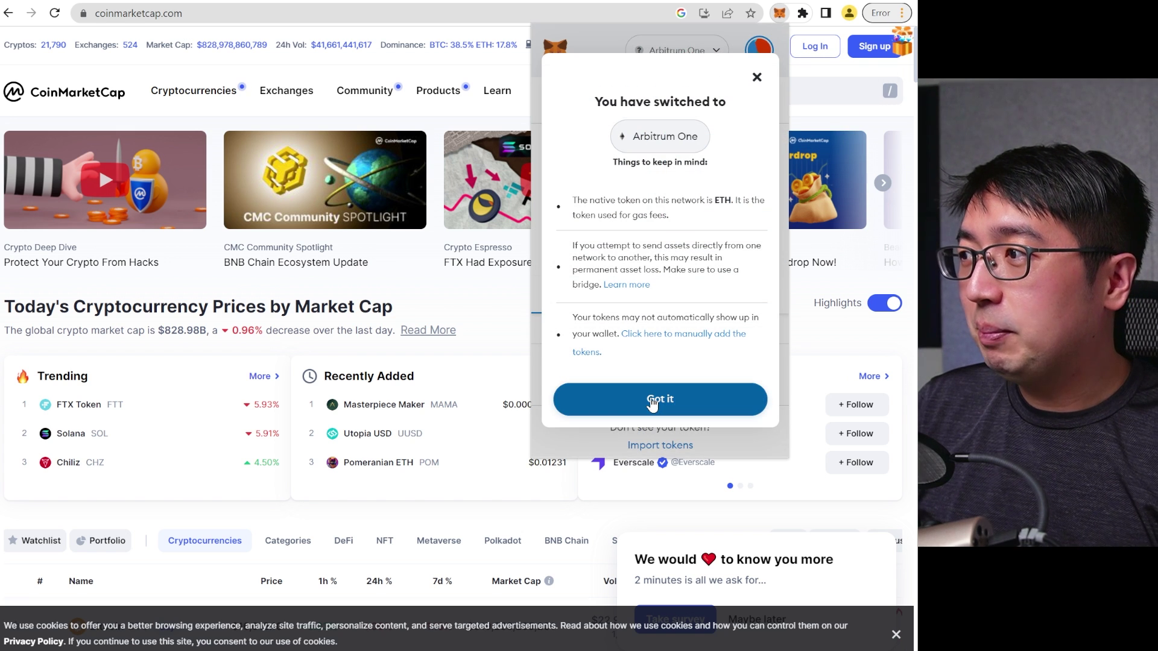
pyautogui.click(653, 401)
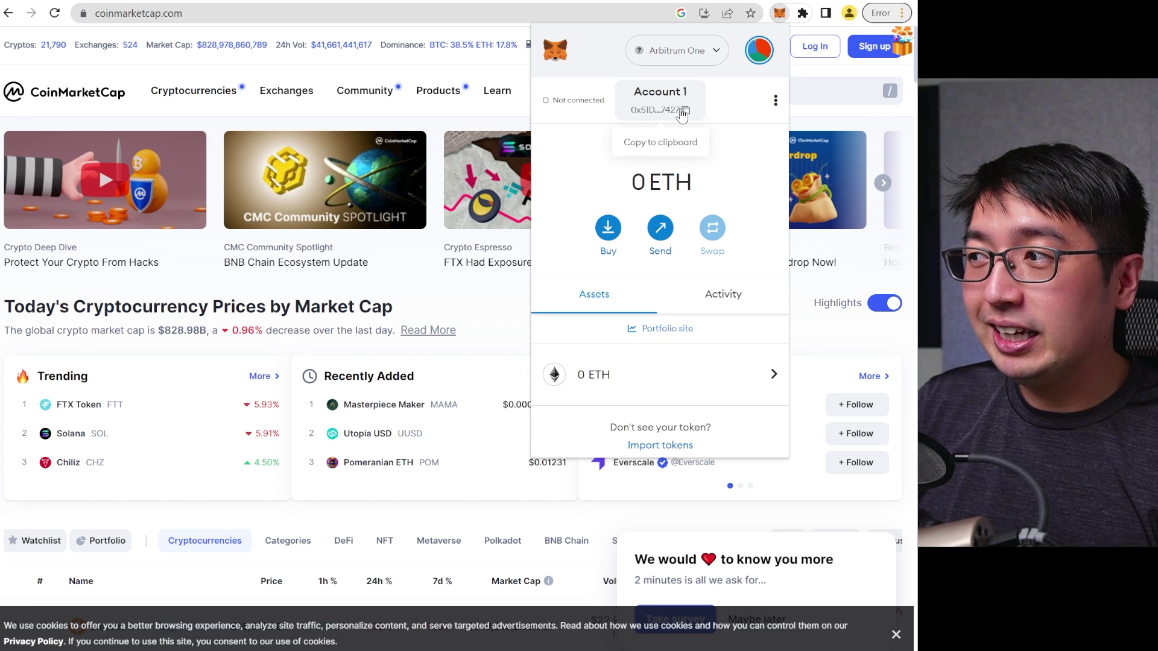
pyautogui.click(682, 116)
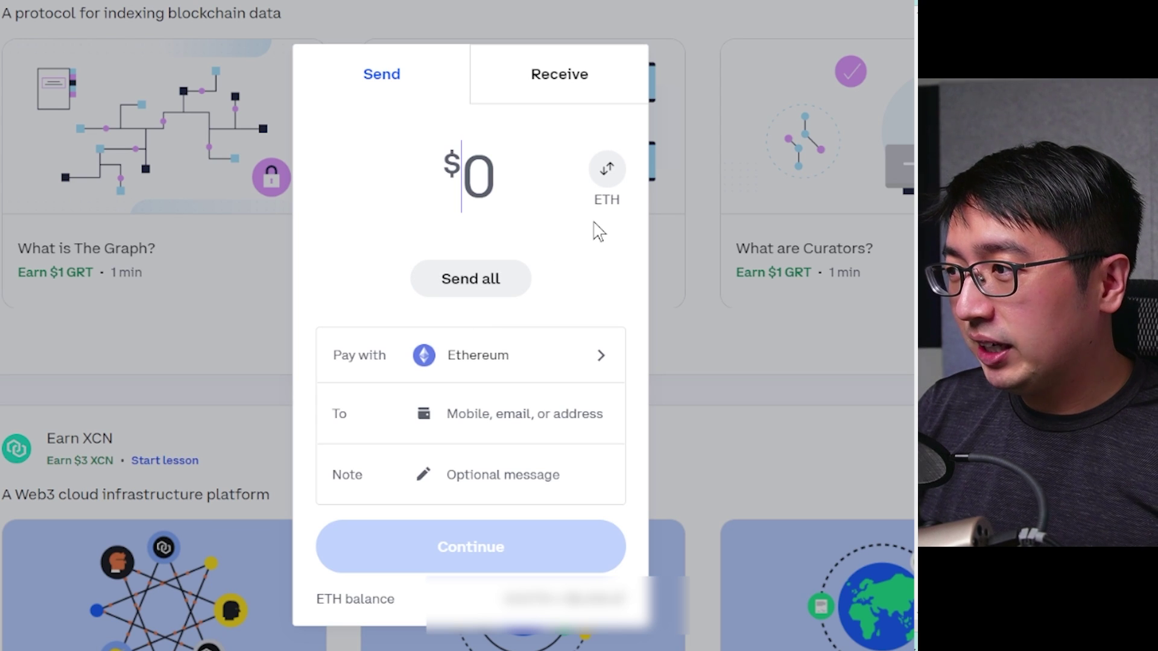
# Enter 0.01 ETH, in ETH units, as the Coinbase send amount.
pyautogui.write('.01')
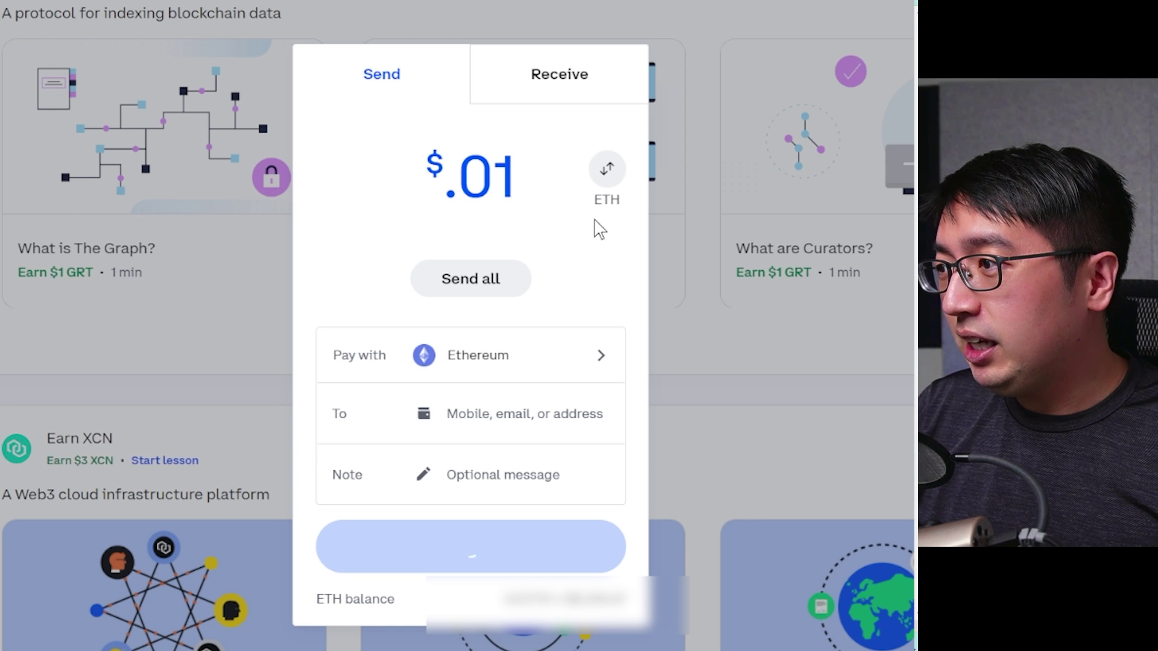
pyautogui.click(612, 183)
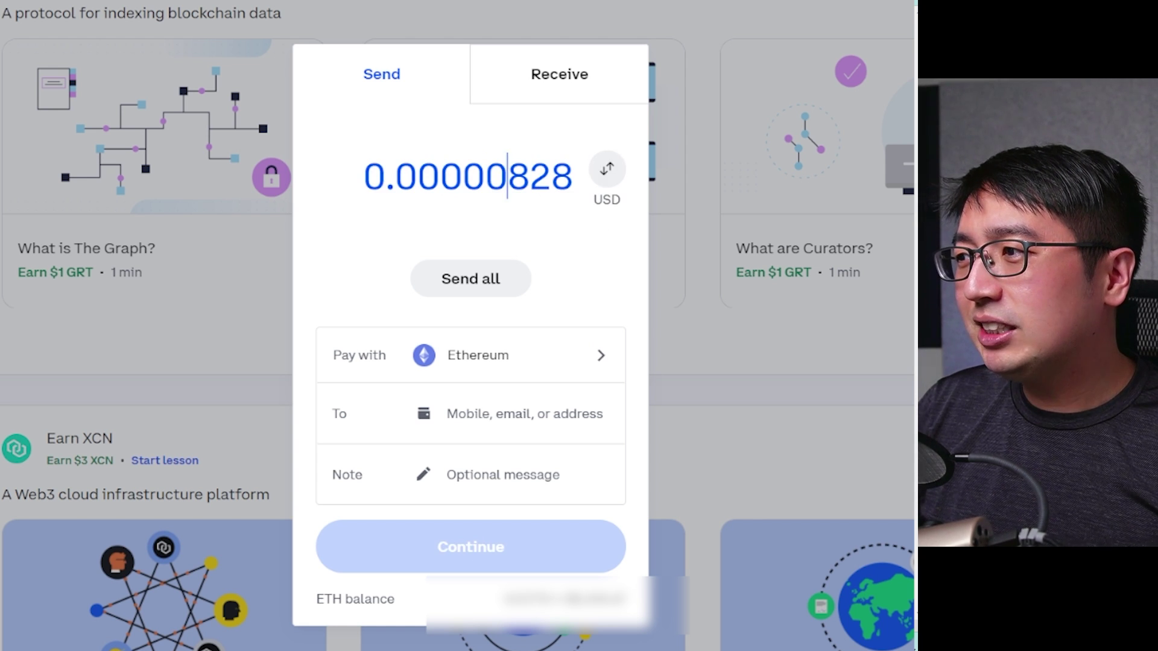
pyautogui.click(613, 182)
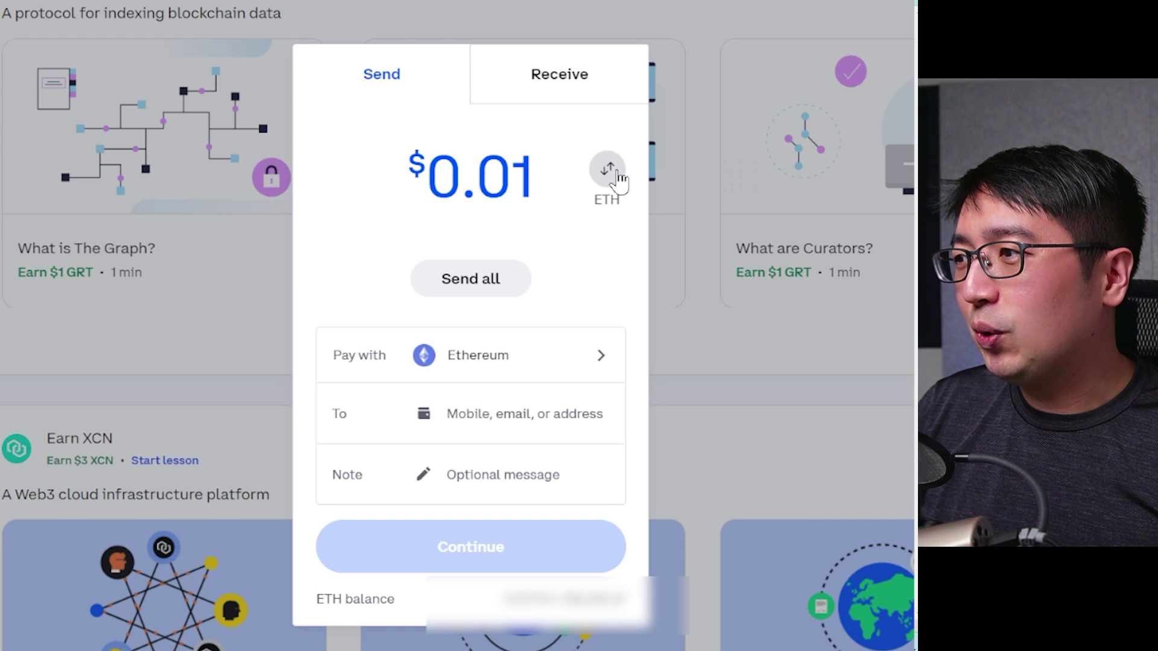
pyautogui.click(619, 179)
pyautogui.click(617, 178)
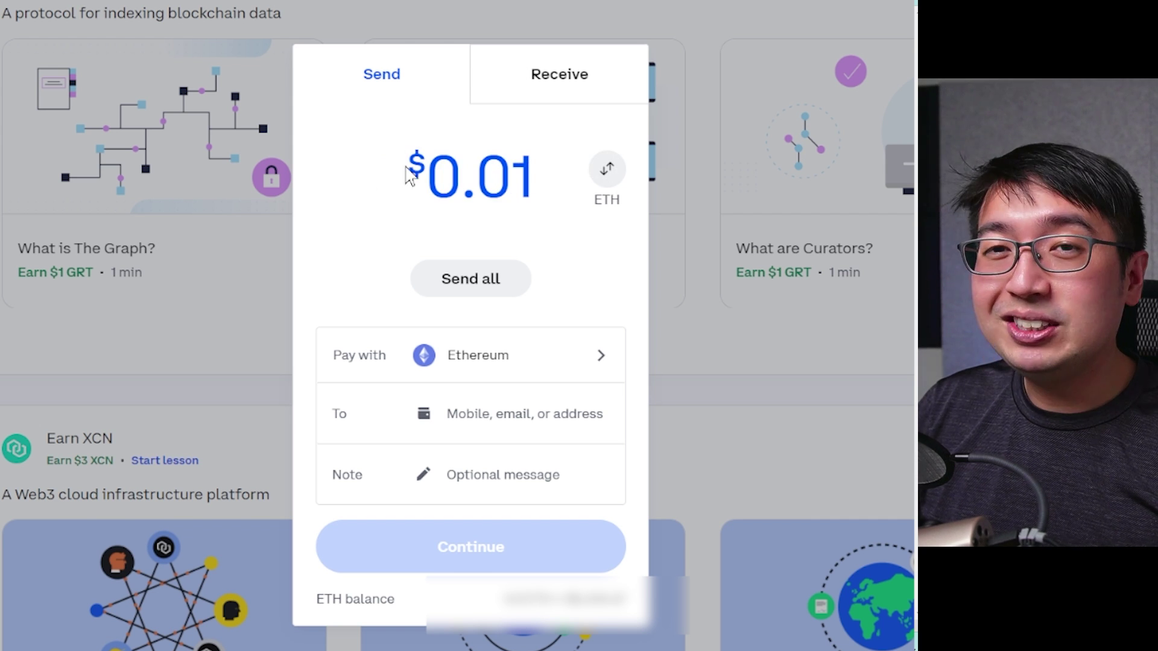
pyautogui.click(607, 181)
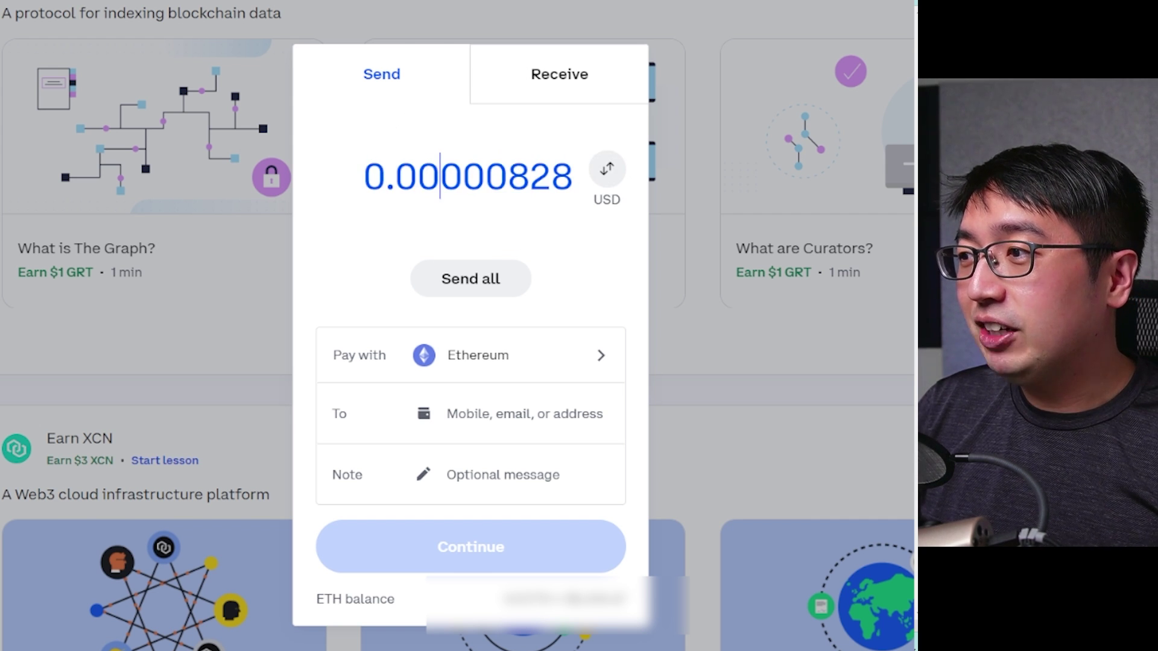
pyautogui.hotkey('ctrl', 'a')
pyautogui.press('BackSpace')
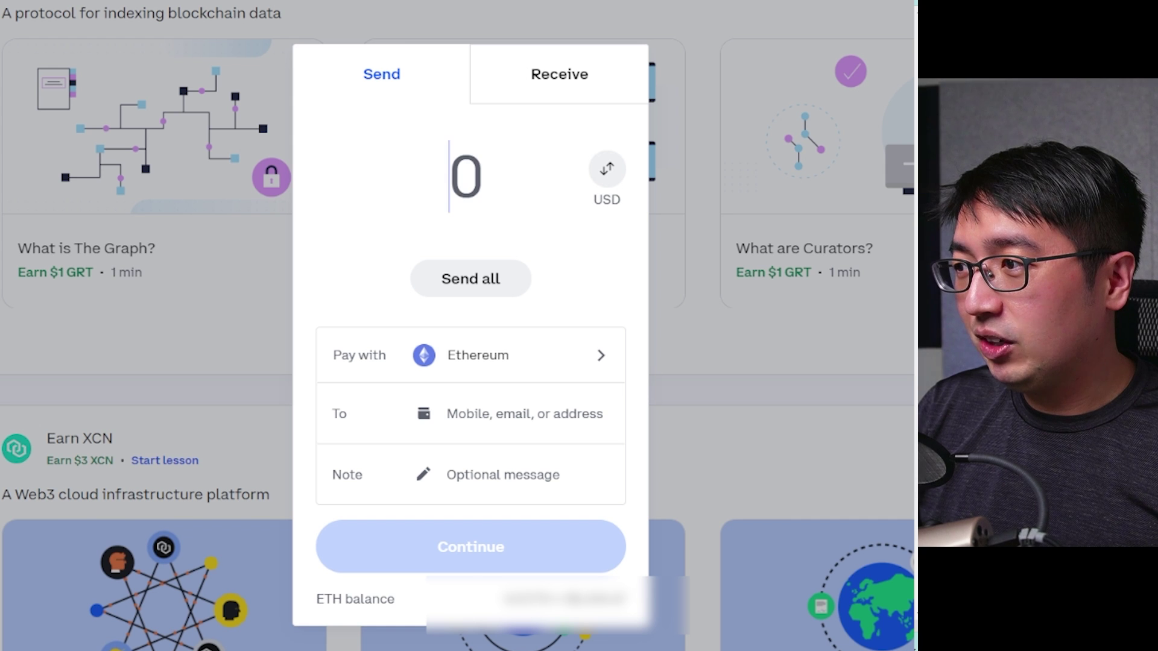
pyautogui.write('.01')
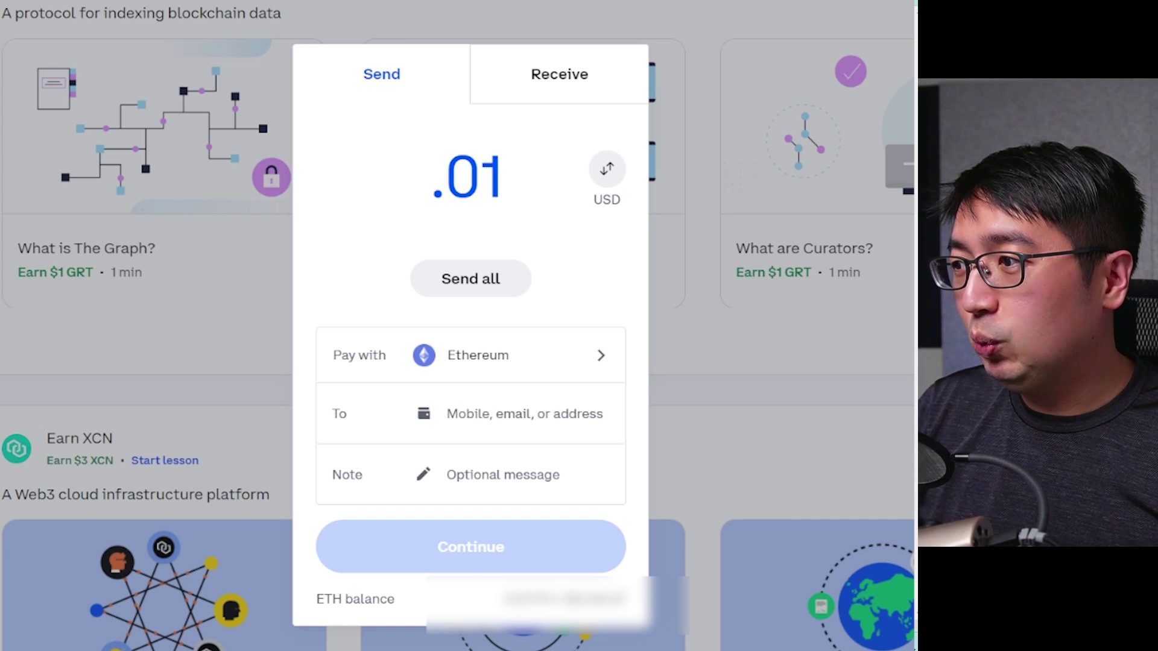
# Paste the MetaMask address as recipient, send the ETH, and enter the authenticator code.
pyautogui.click(472, 402)
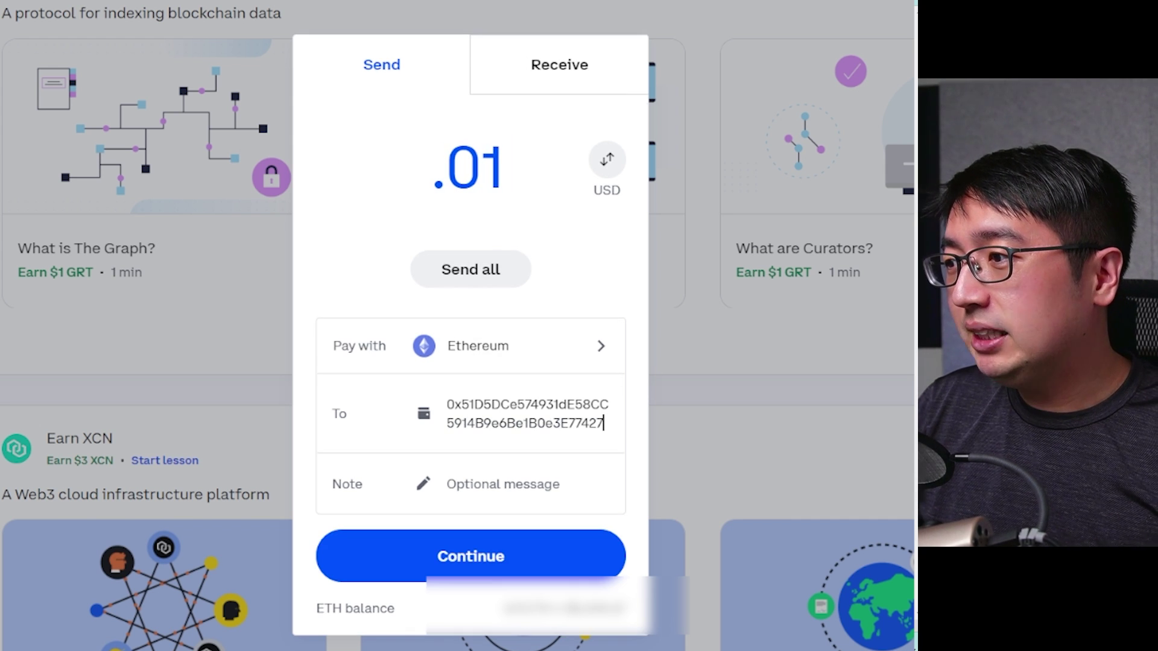
pyautogui.click(531, 549)
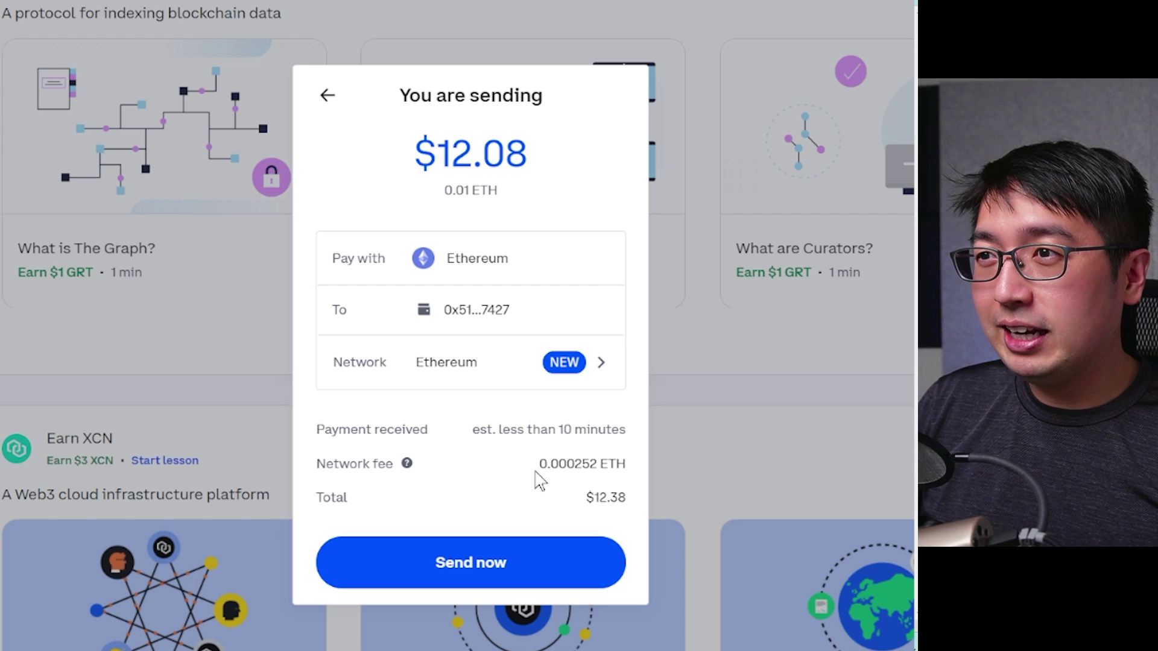
pyautogui.click(537, 561)
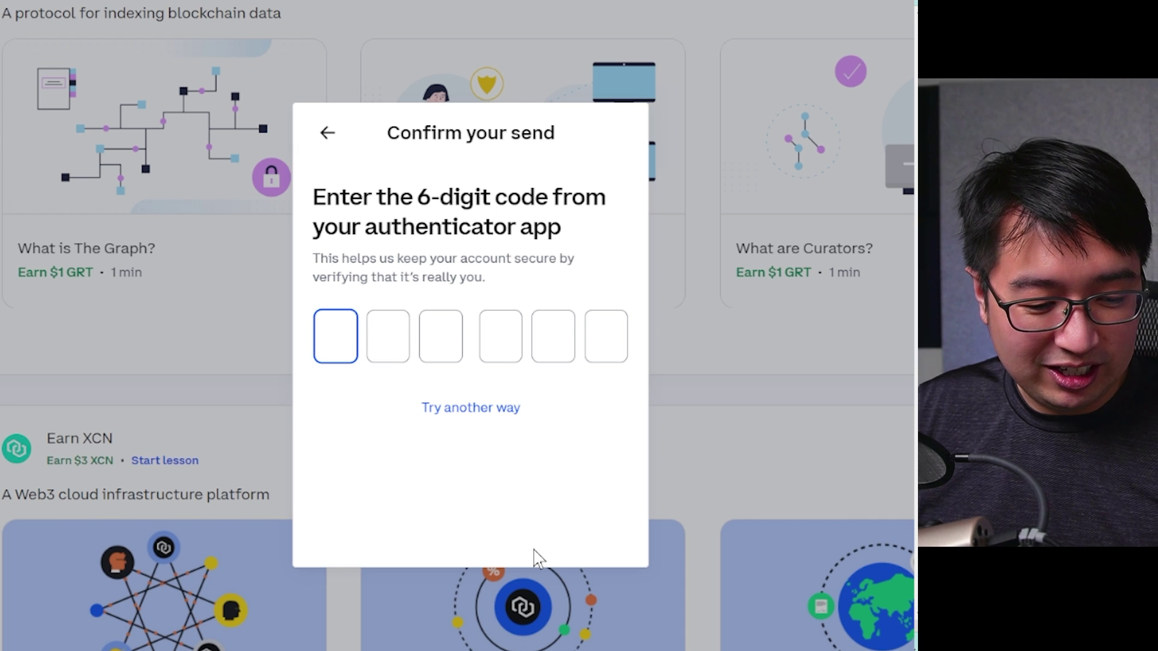
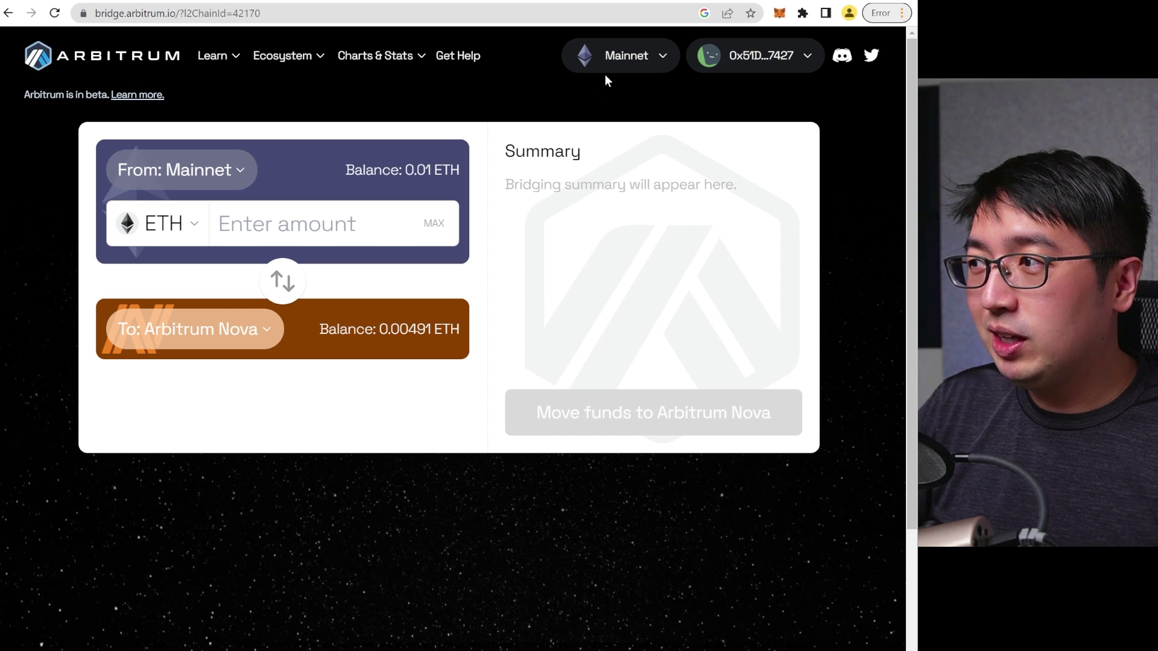
# Keep Mainnet to Arbitrum Nova as the bridge route and fill in the maximum ETH amount.
pyautogui.click(618, 60)
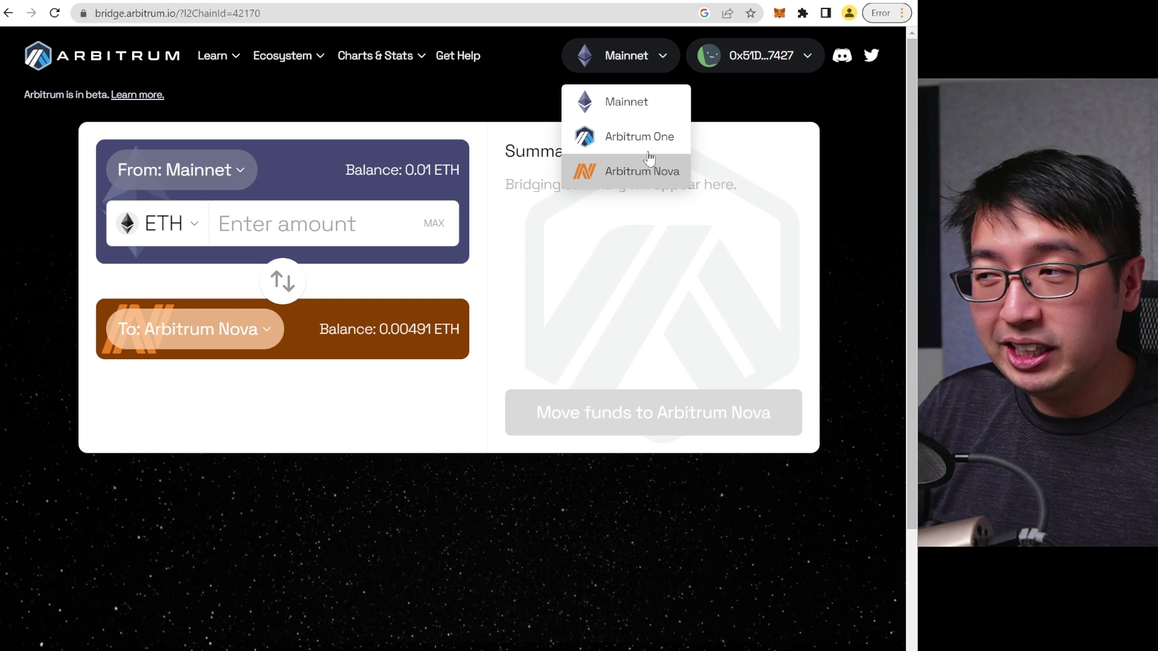
pyautogui.click(652, 118)
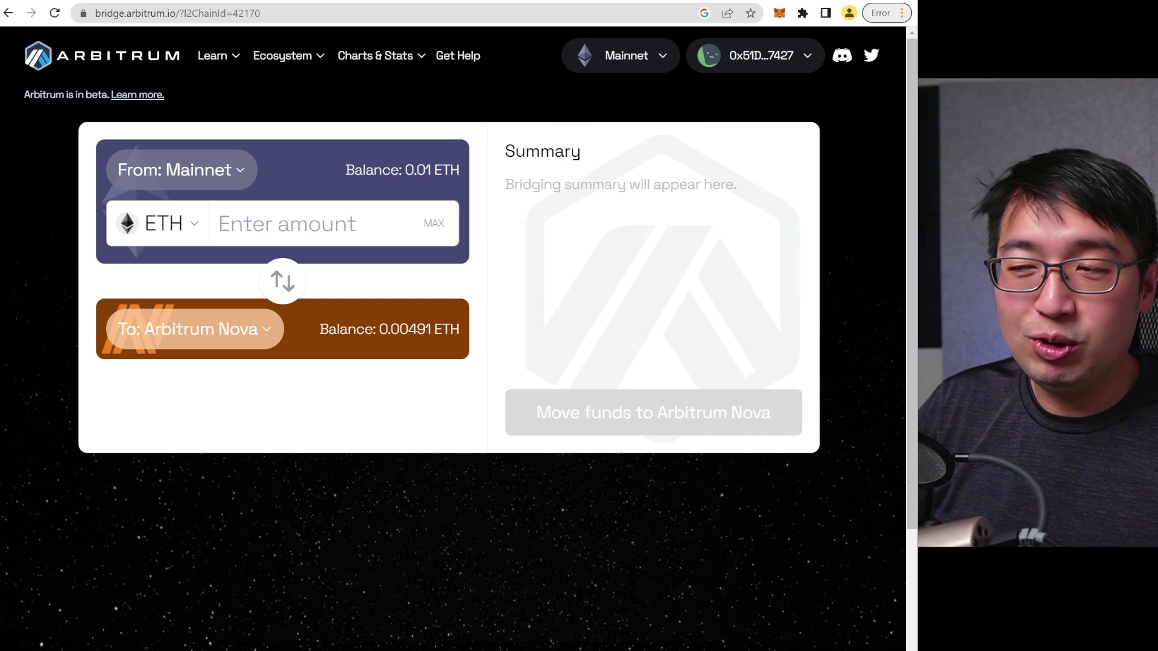
pyautogui.click(199, 175)
pyautogui.click(200, 175)
pyautogui.click(166, 333)
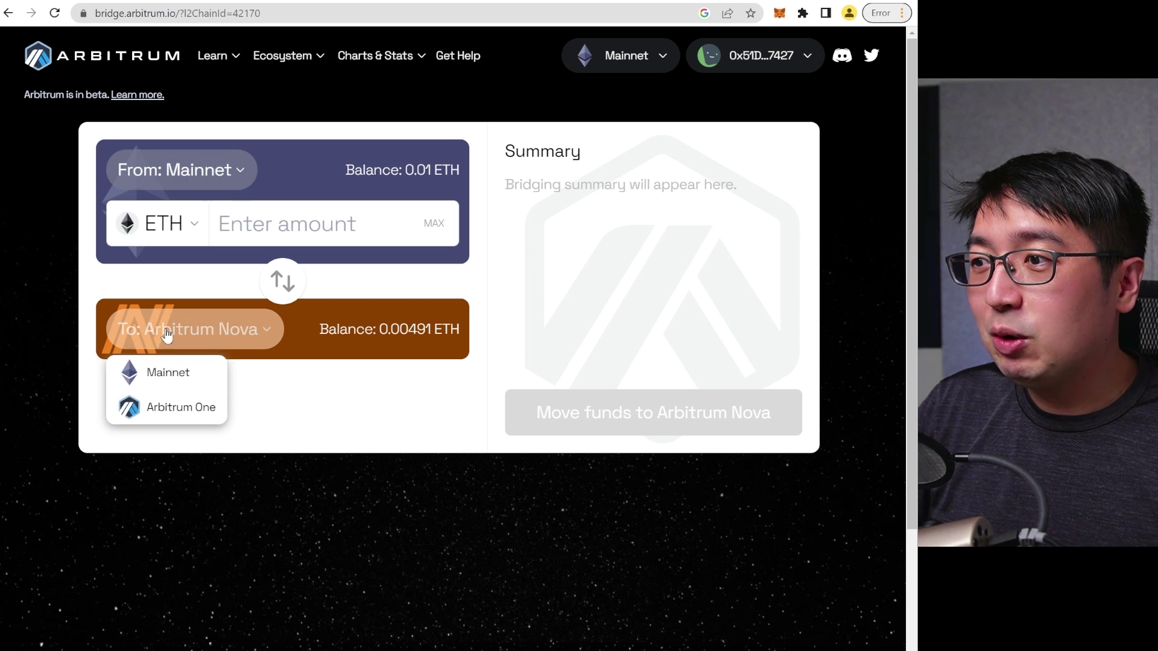
pyautogui.click(292, 380)
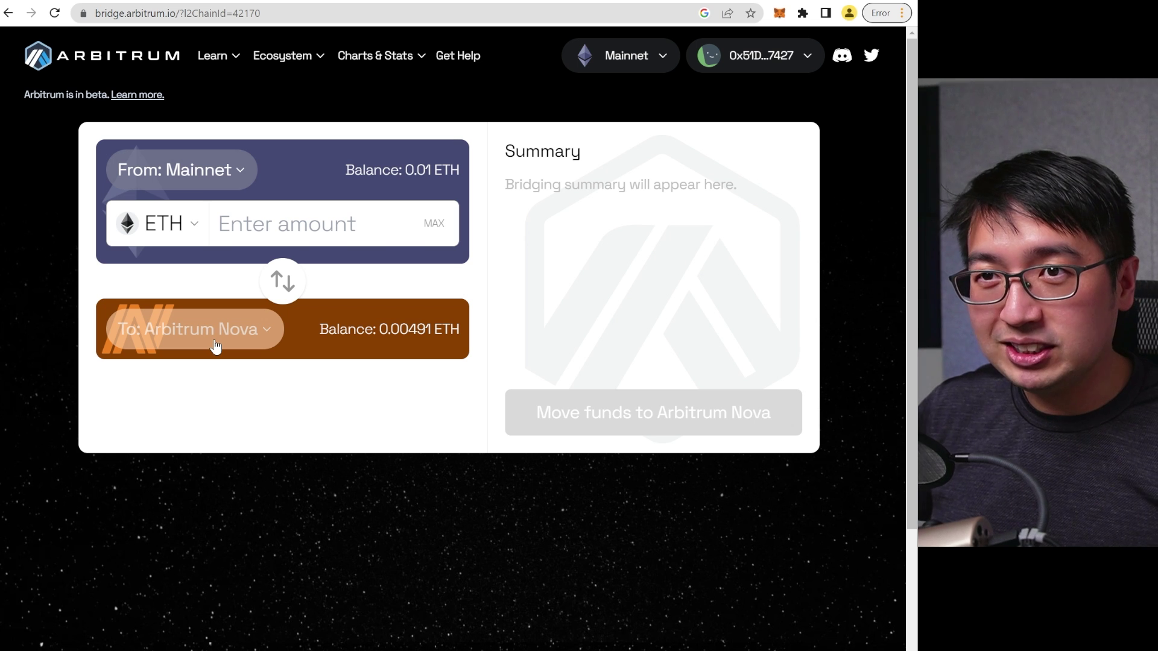
pyautogui.click(440, 227)
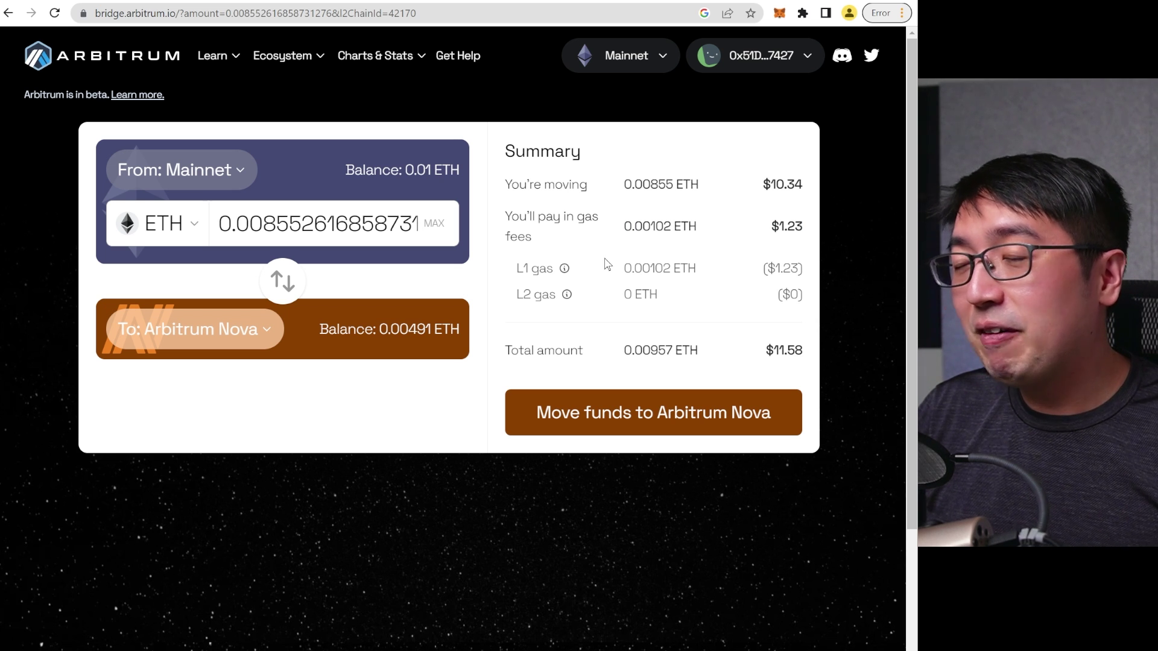
# Review the 0.00855 ETH amount and gas fees, then submit the move to Arbitrum Nova.
pyautogui.moveTo(563, 184); pyautogui.dragTo(642, 186)
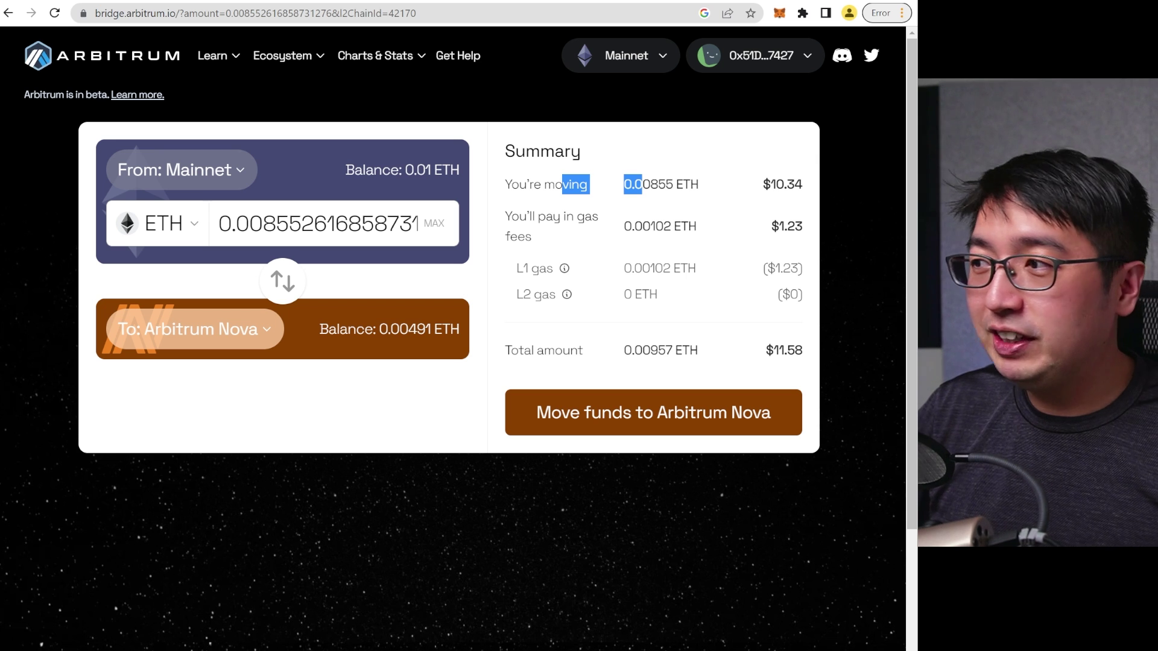
pyautogui.click(642, 186)
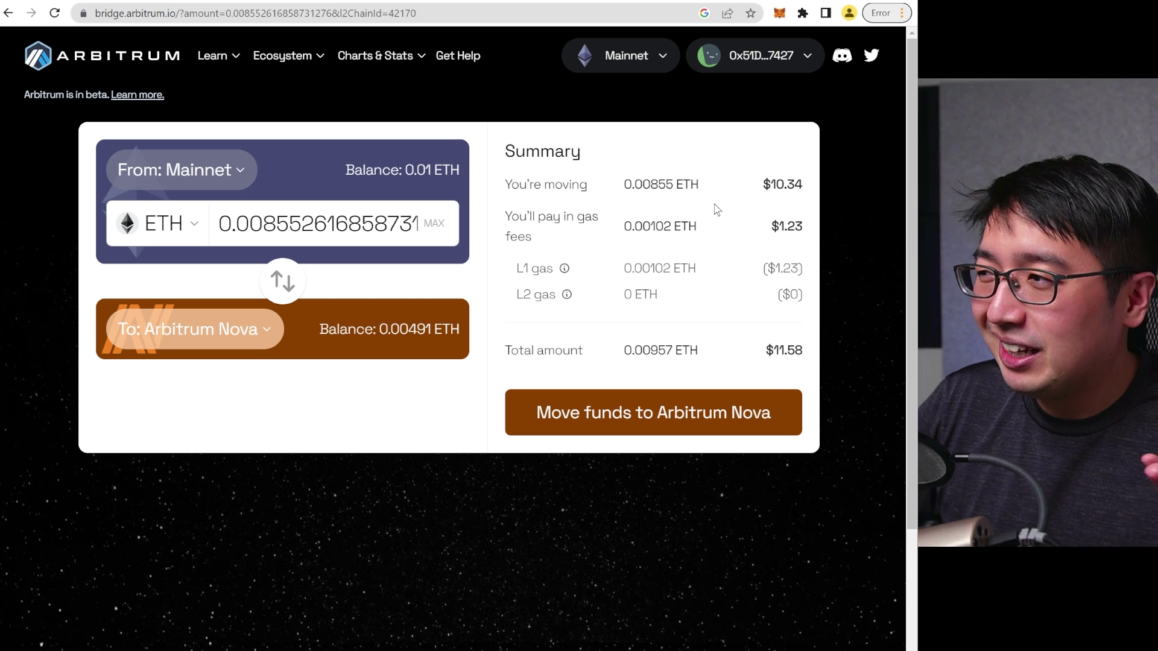
pyautogui.moveTo(771, 228); pyautogui.dragTo(794, 227)
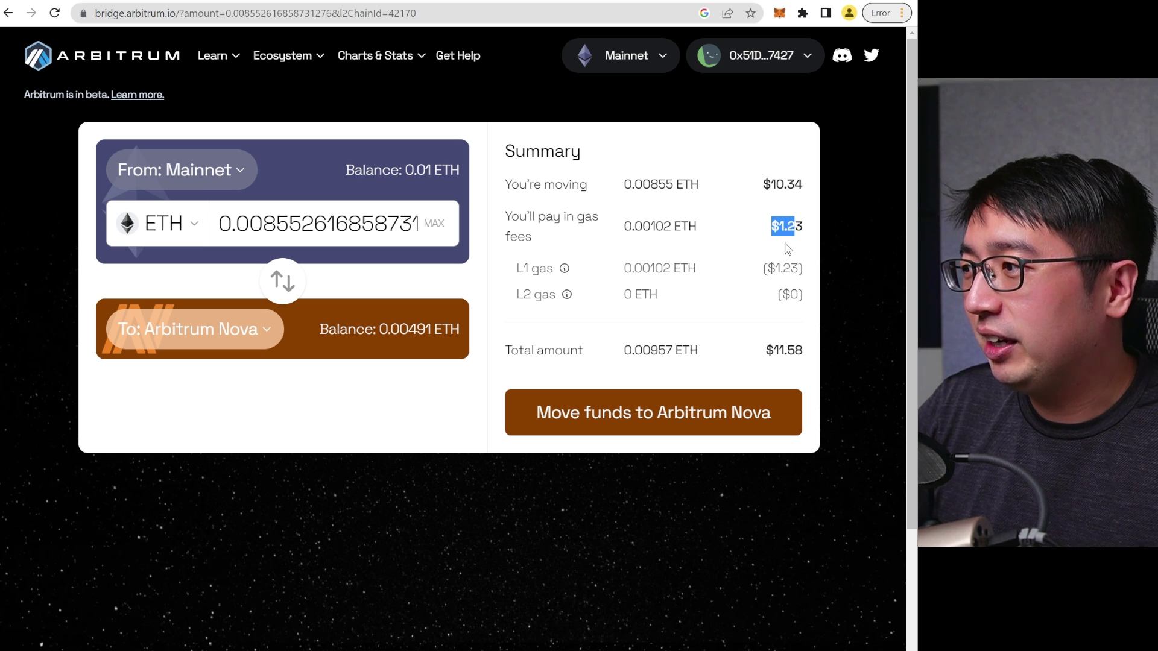
pyautogui.moveTo(741, 272); pyautogui.dragTo(815, 279)
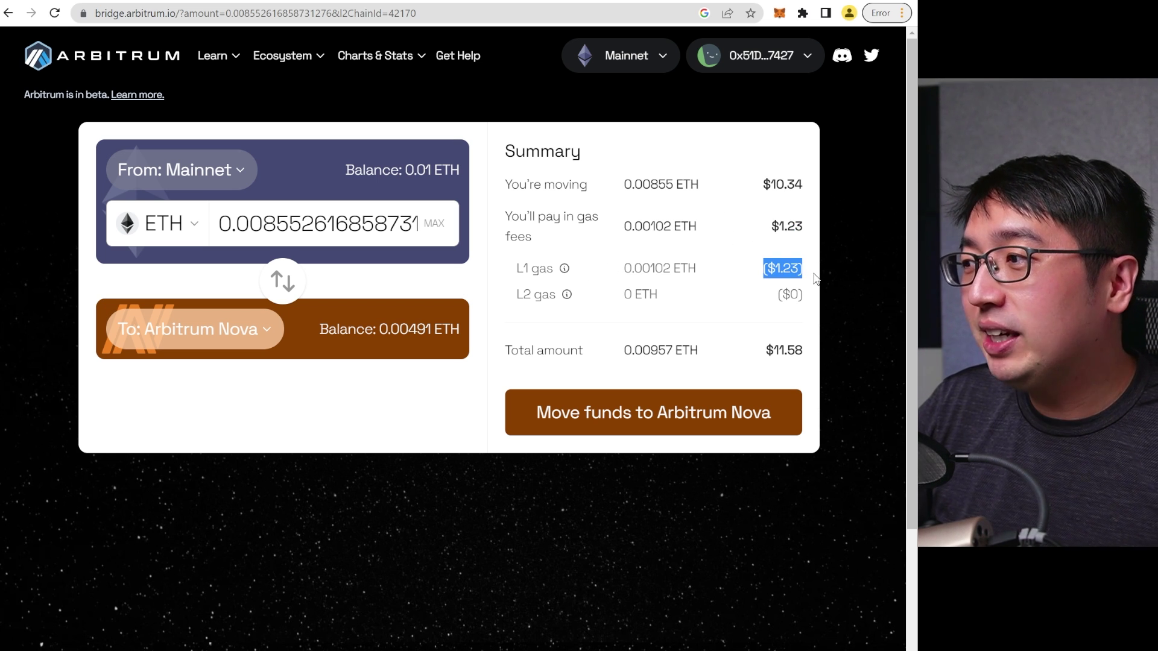
pyautogui.click(757, 305)
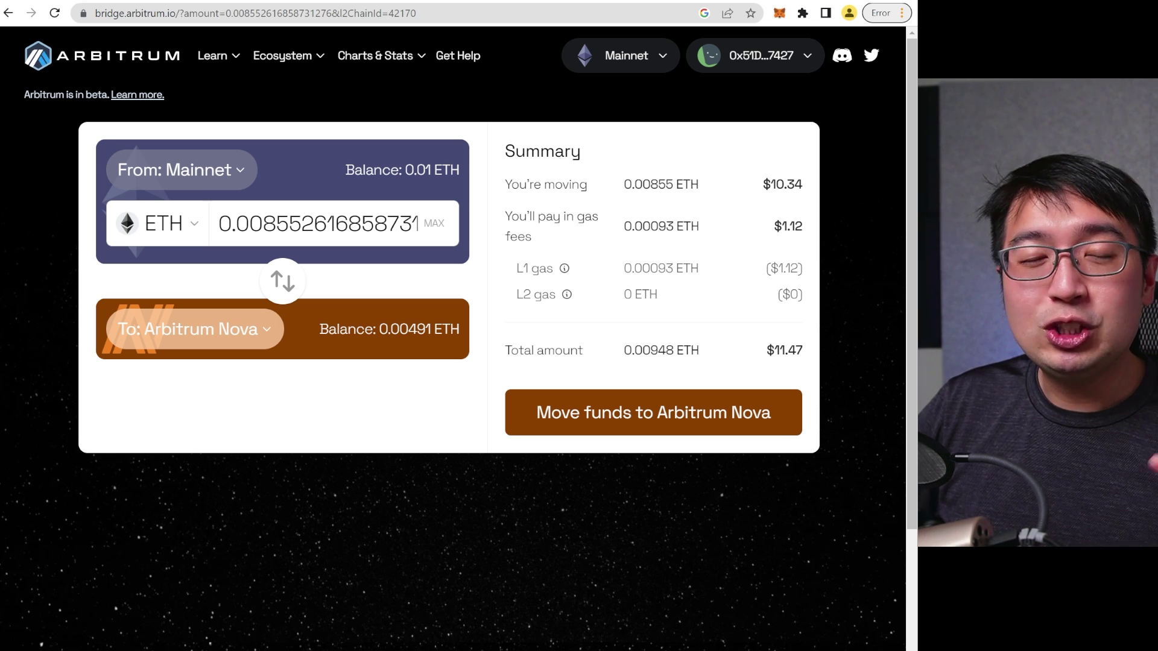
pyautogui.click(623, 432)
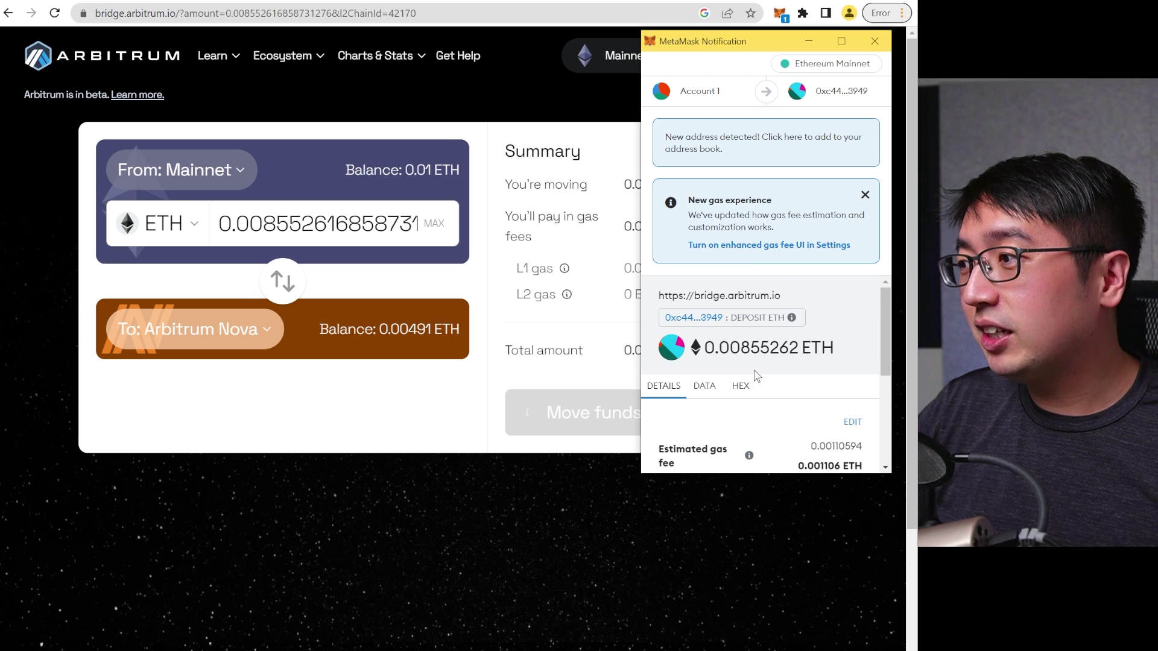
# Confirm the 0.00855262 ETH deposit to Arbitrum Nova in MetaMask.
pyautogui.scroll(-5, 757, 375)
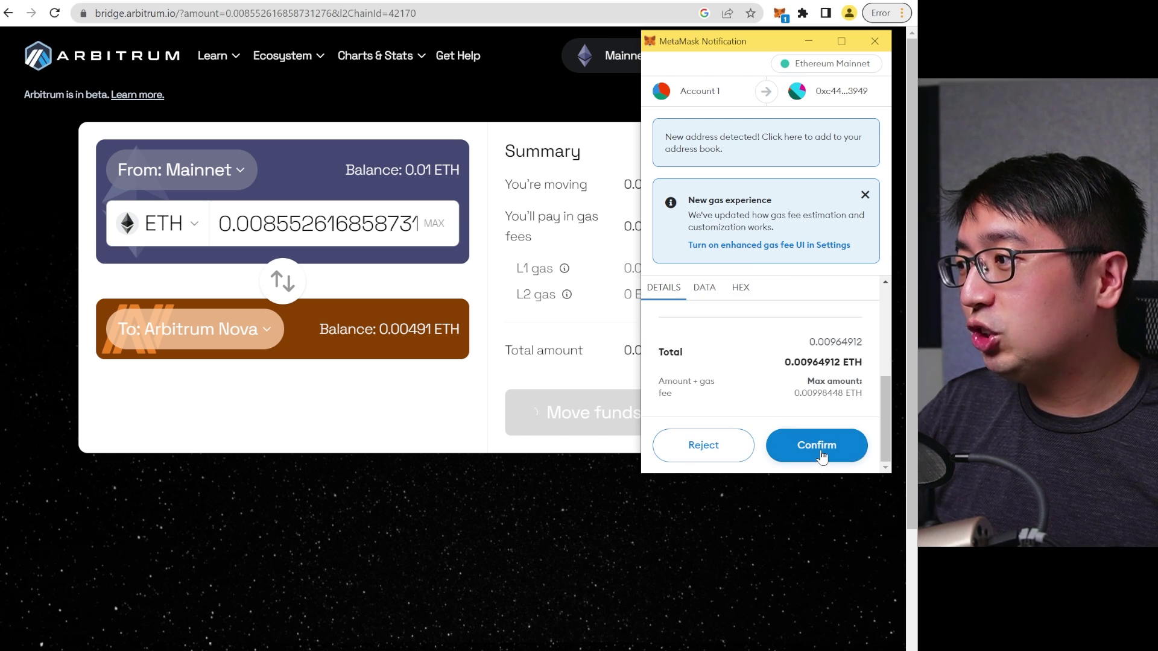
pyautogui.click(817, 446)
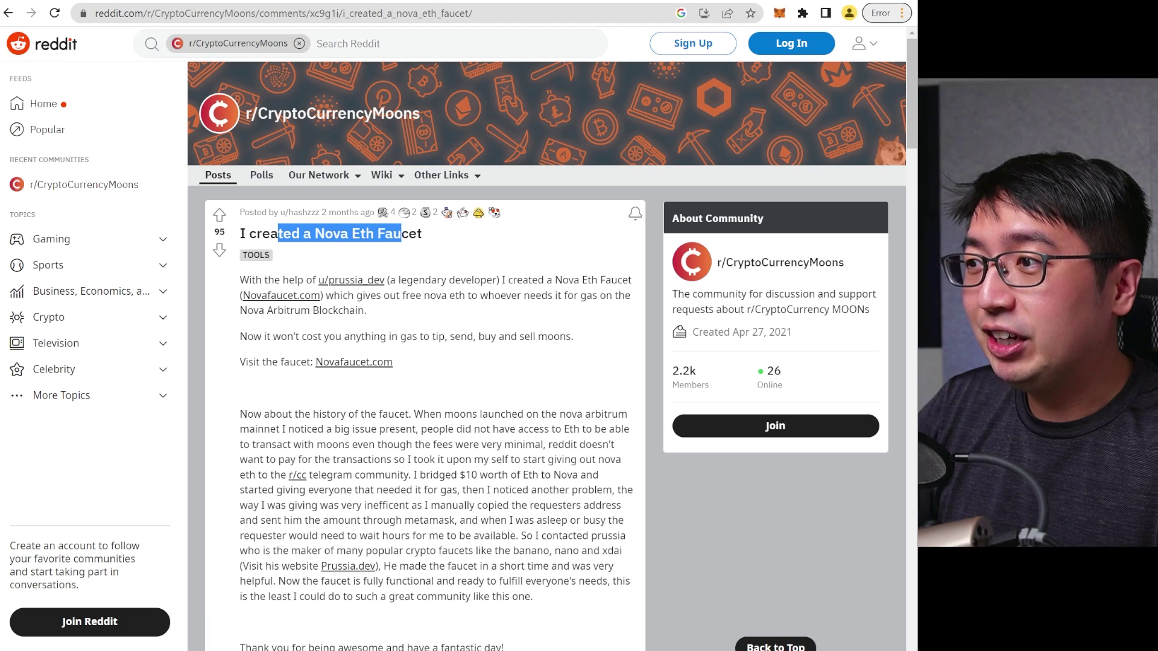
# Read the Nova ETH Faucet form and highlight its 'must have at least 100 moons' requirement.
pyautogui.moveTo(401, 234); pyautogui.dragTo(422, 233)
pyautogui.scroll(-3, 431, 293)
pyautogui.scroll(3, 431, 293)
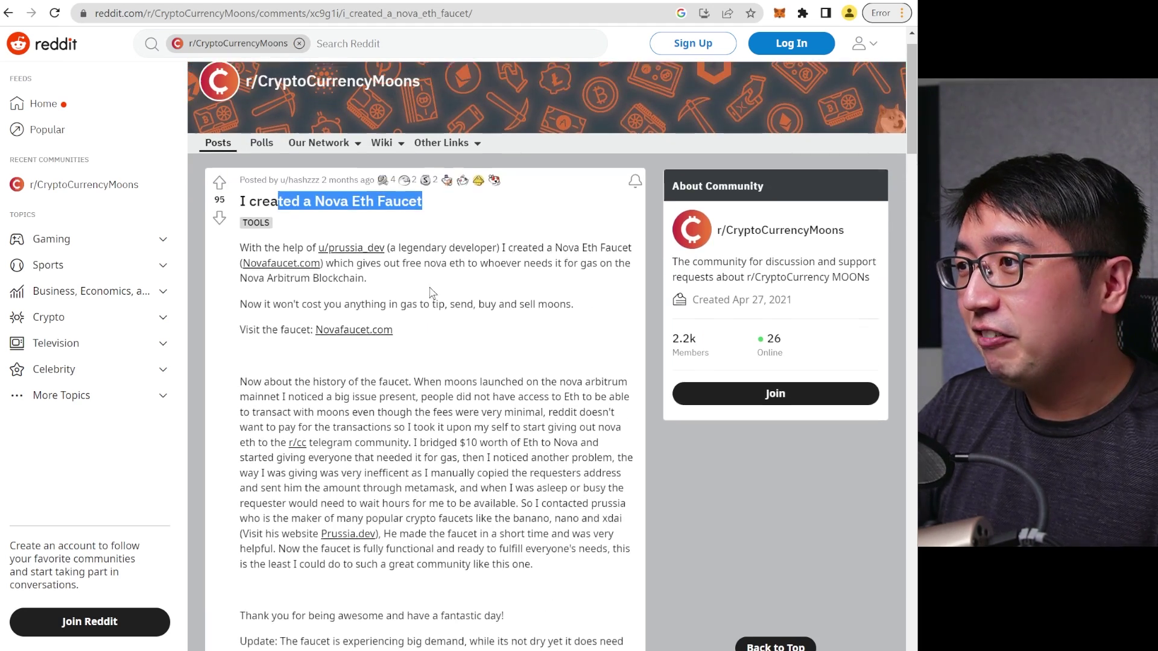
pyautogui.scroll(-5, 432, 293)
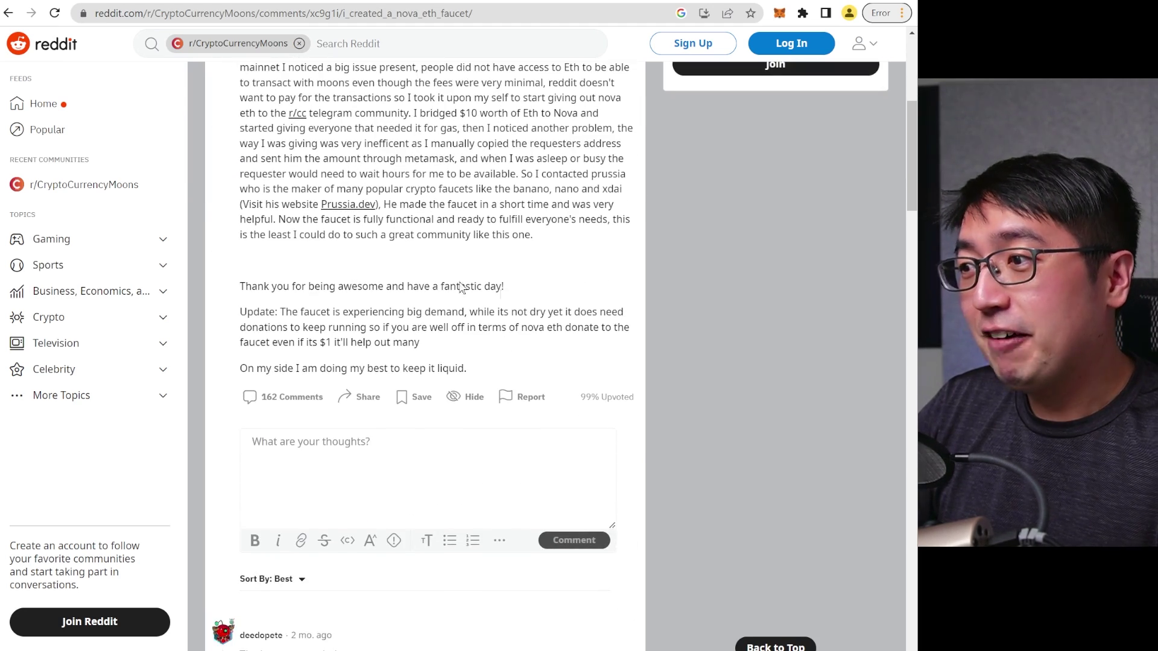
pyautogui.scroll(2, 462, 288)
pyautogui.scroll(-2, 461, 289)
pyautogui.scroll(3, 462, 288)
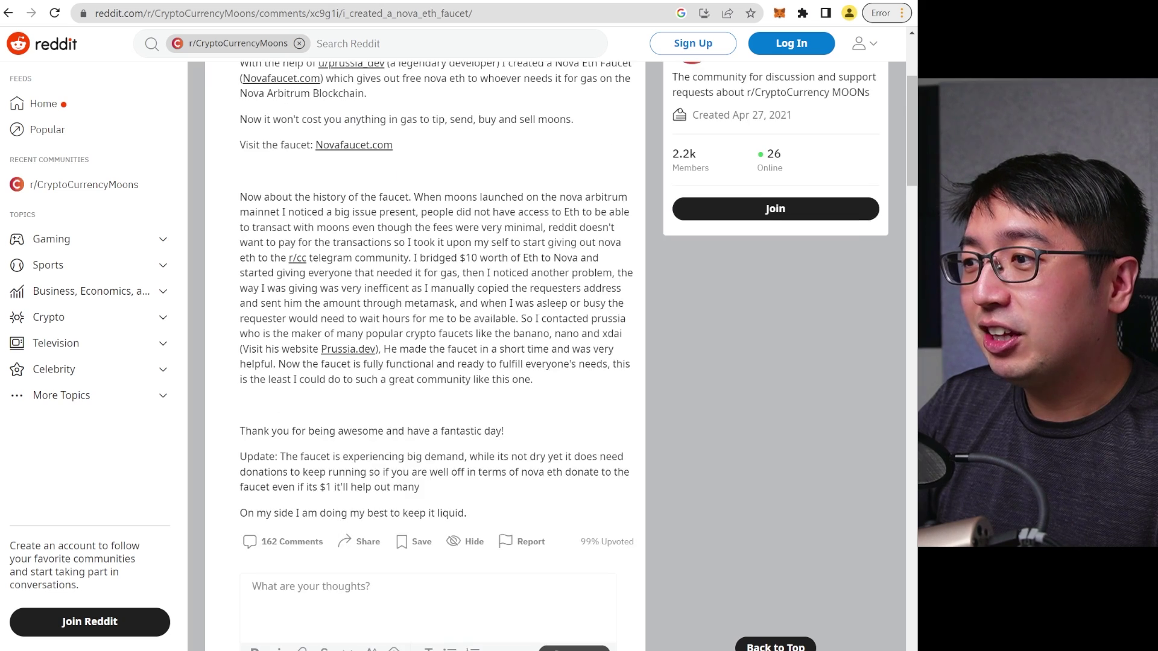
pyautogui.scroll(3, 369, 320)
pyautogui.moveTo(365, 292); pyautogui.dragTo(337, 292)
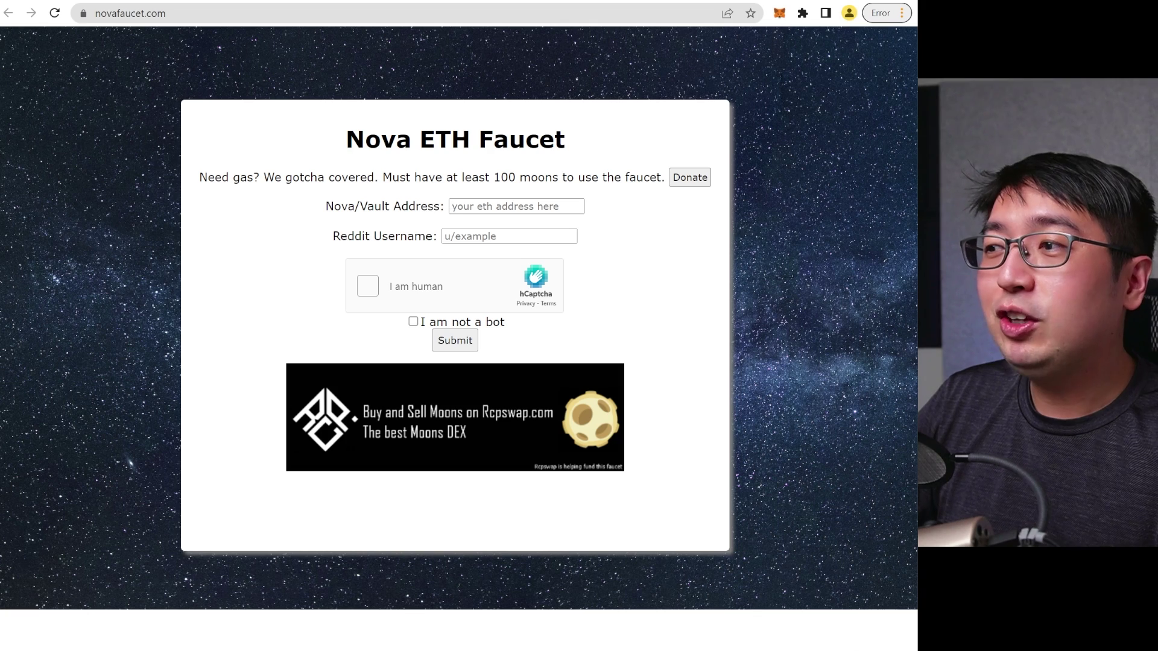
pyautogui.click(483, 206)
pyautogui.click(510, 236)
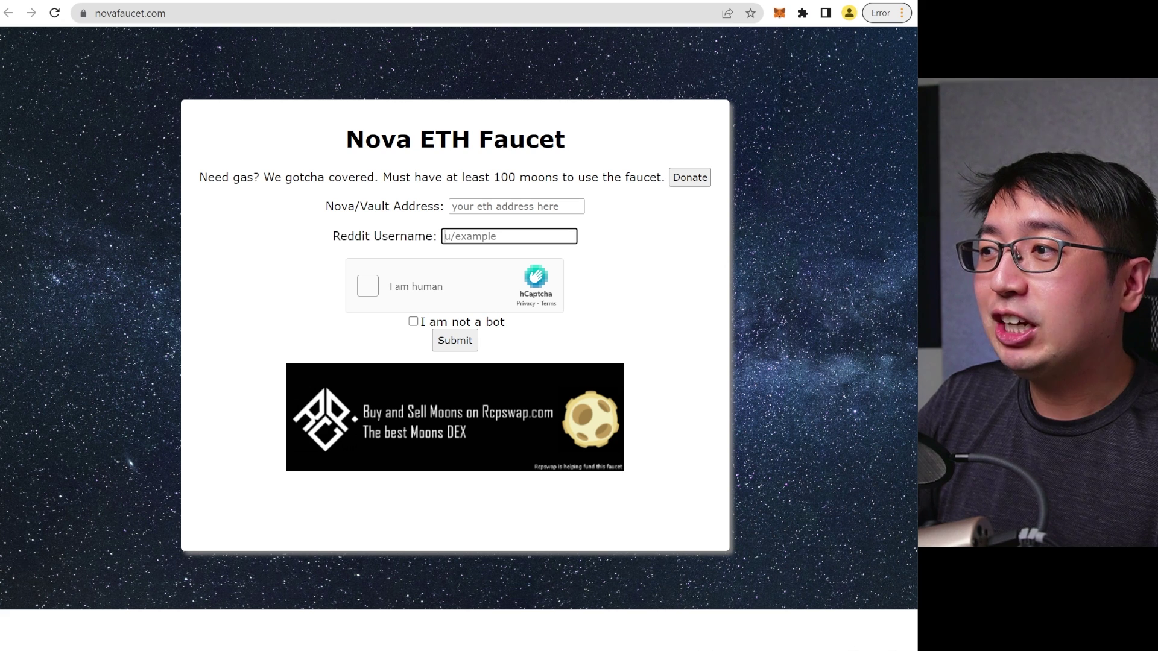
pyautogui.moveTo(391, 177); pyautogui.dragTo(633, 191)
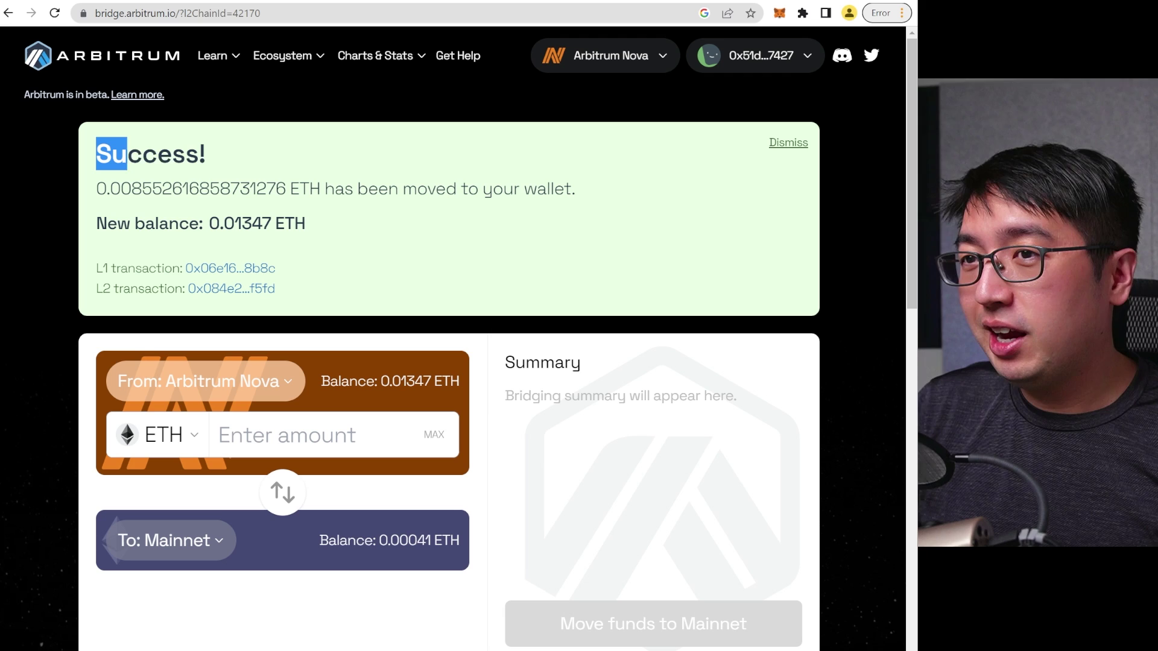
# Highlight the bridge's Success! message and the new 0.01347 ETH Arbitrum Nova balance.
pyautogui.moveTo(129, 154); pyautogui.dragTo(205, 154)
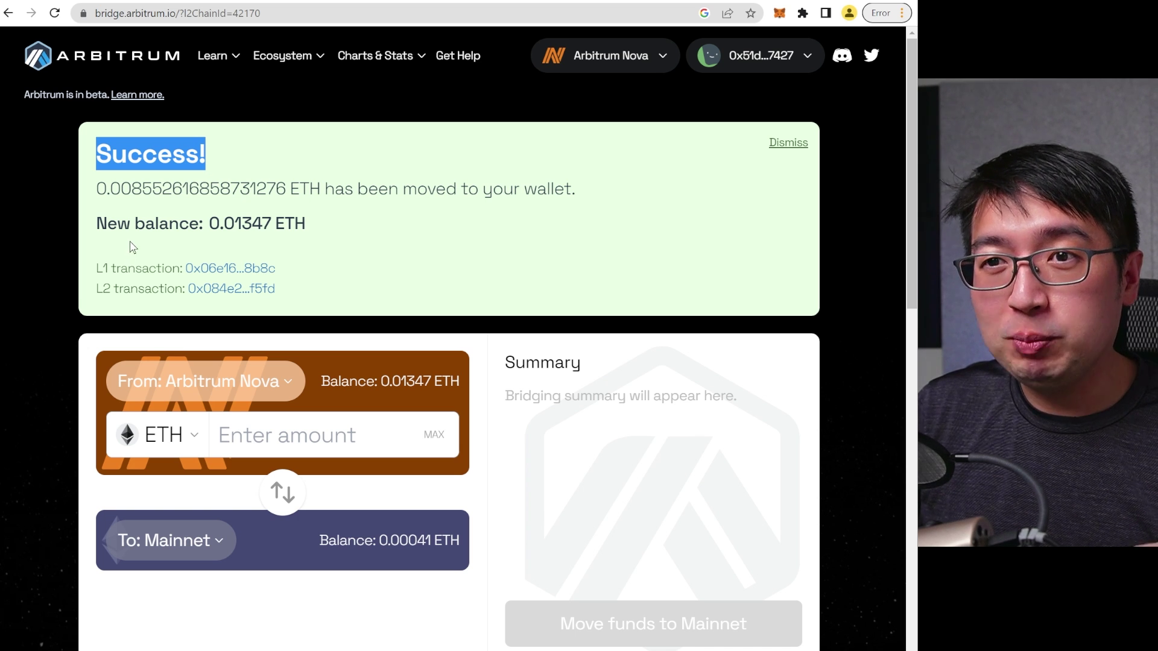
pyautogui.moveTo(451, 381); pyautogui.dragTo(320, 381)
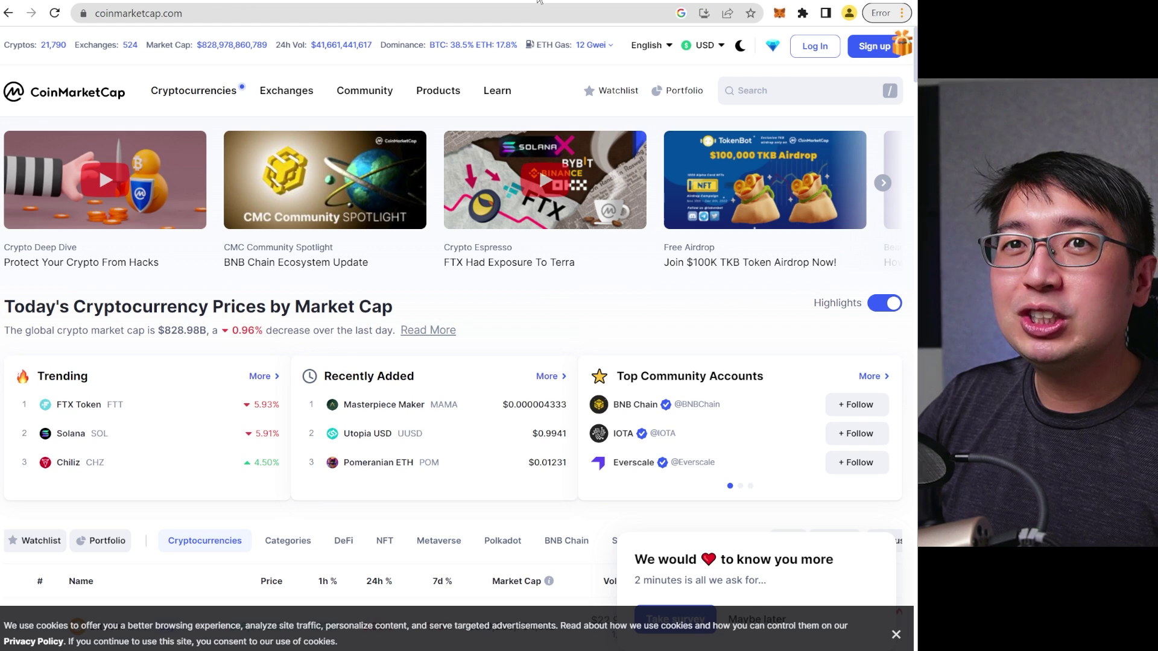
# Search 'moon' on CoinMarketCap and open the r/CryptoCurrency Moons page.
pyautogui.click(761, 90)
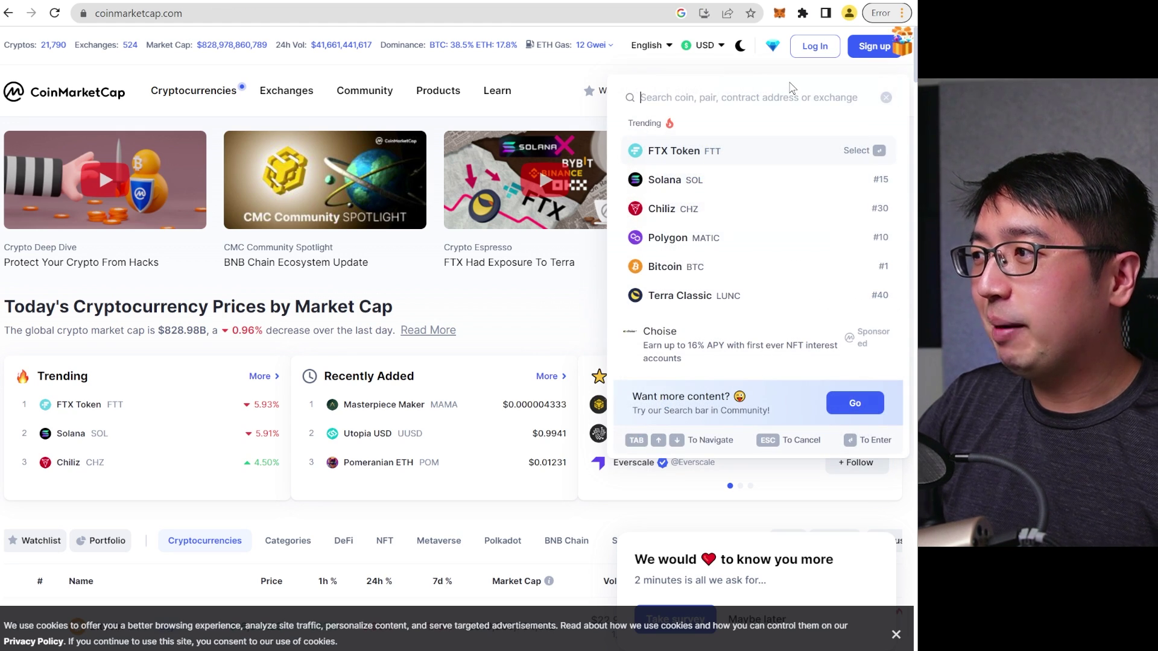
pyautogui.write('moon')
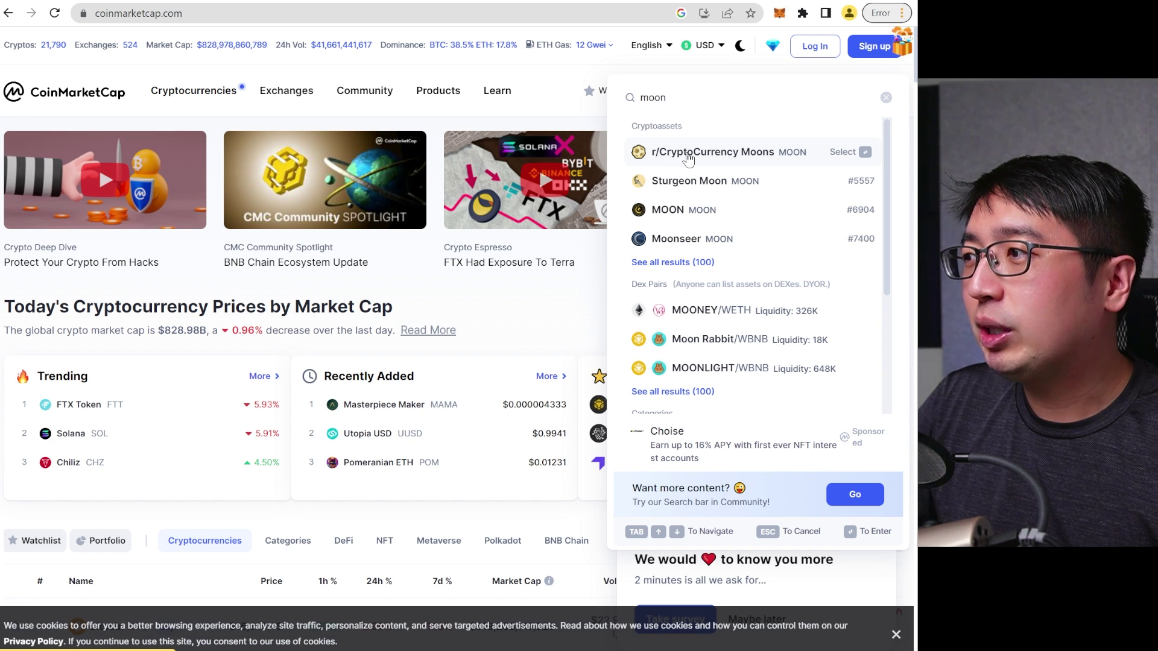
pyautogui.click(701, 155)
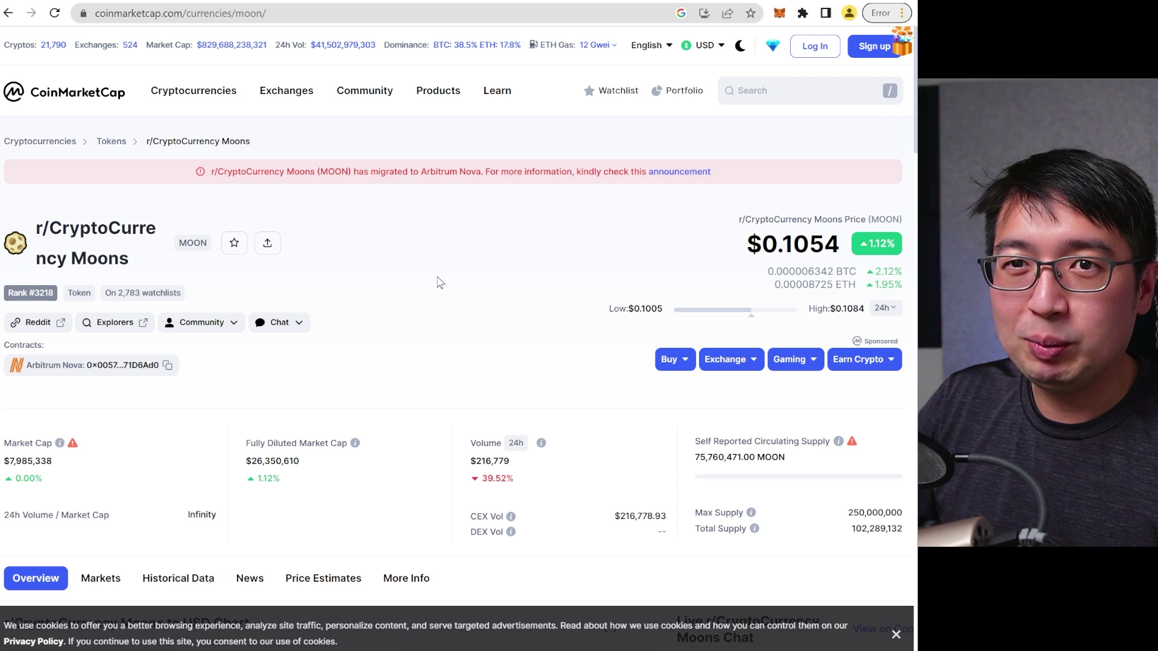
# Copy the Moons Arbitrum Nova contract address and check MetaMask's 0.0049 ETH balance.
pyautogui.scroll(-5, 585, 269)
pyautogui.scroll(1, 585, 269)
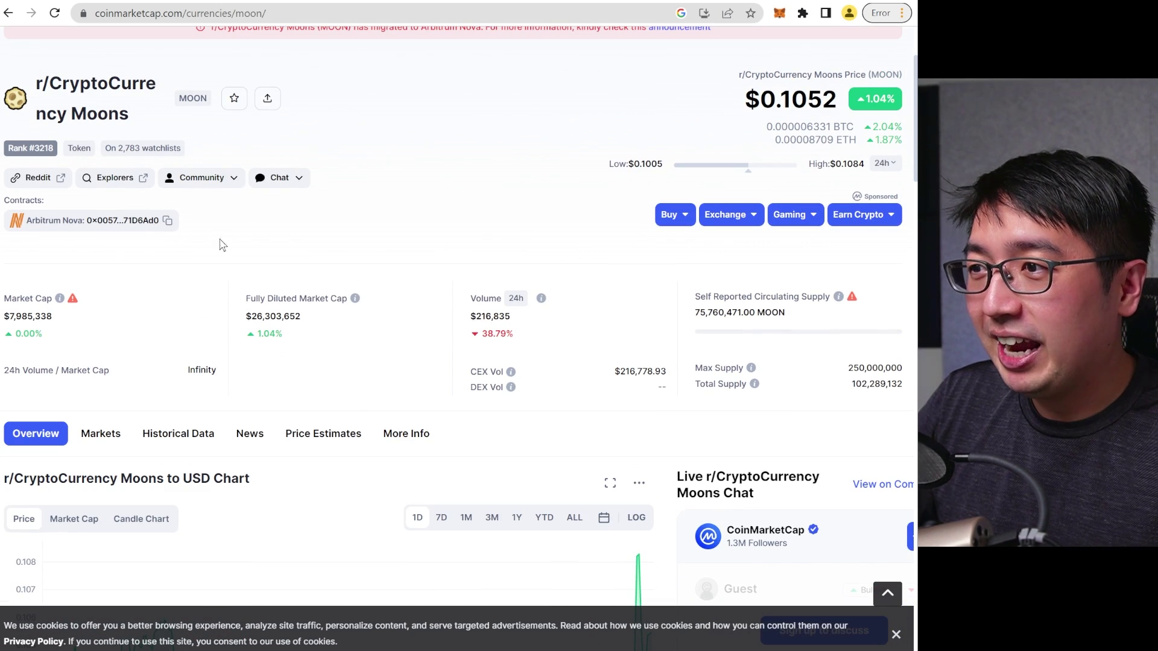
pyautogui.click(168, 228)
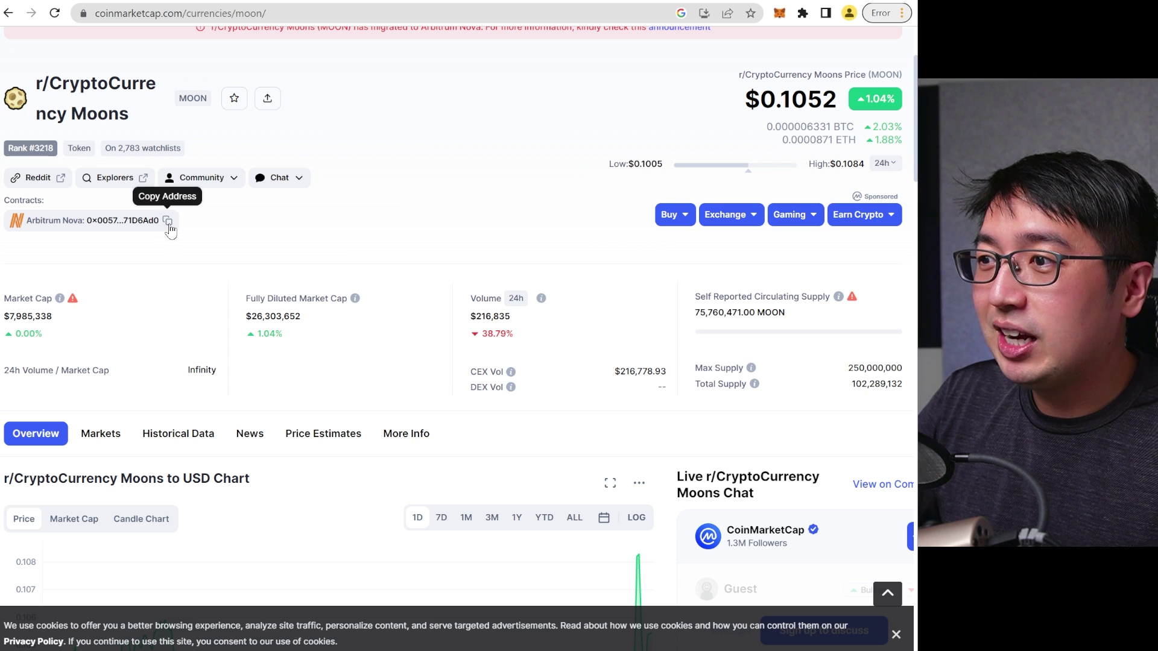
pyautogui.click(167, 232)
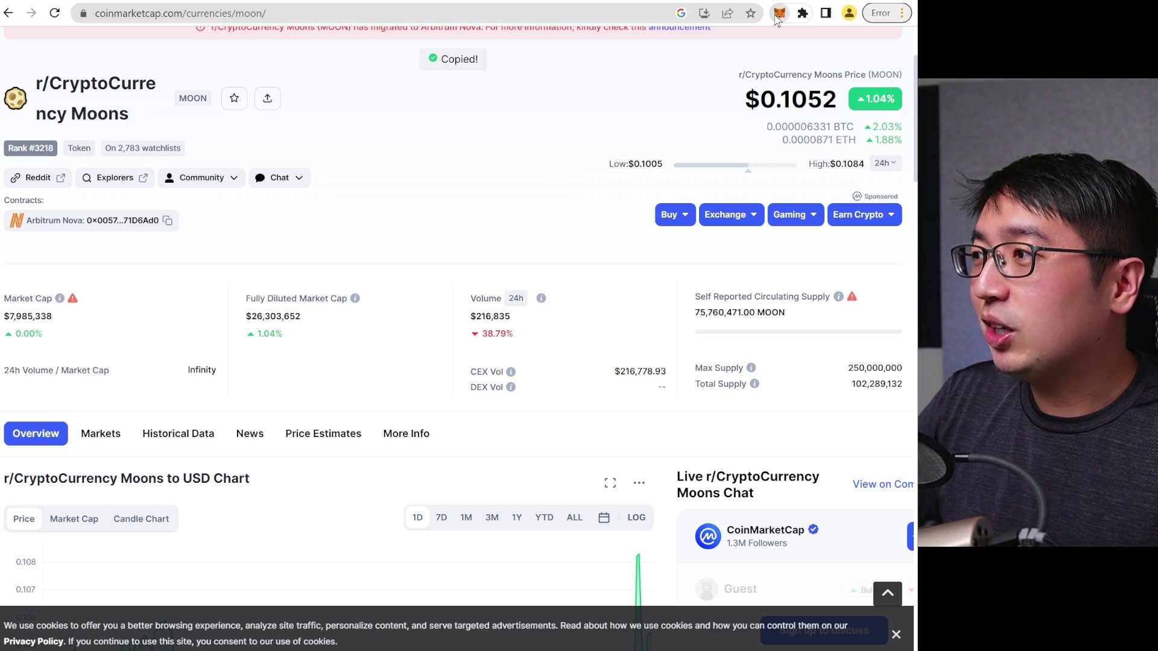
pyautogui.click(779, 13)
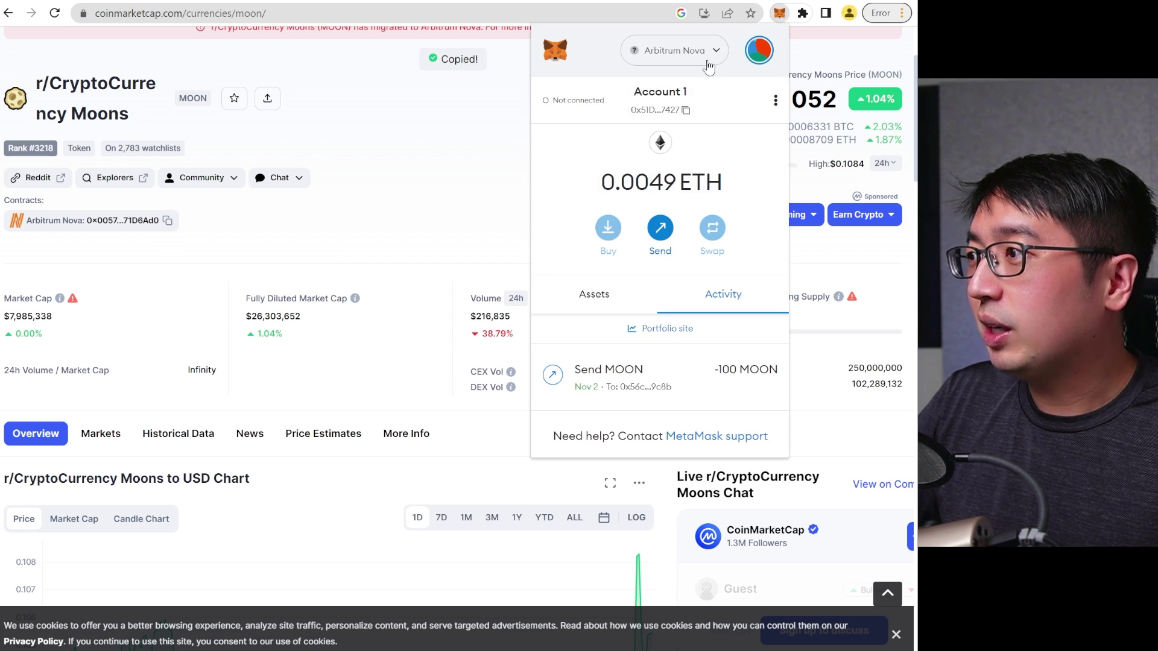
# View the wallet's Moons holdings on the Arbitrum Nova explorer: 479.38 MOON.
pyautogui.click(776, 103)
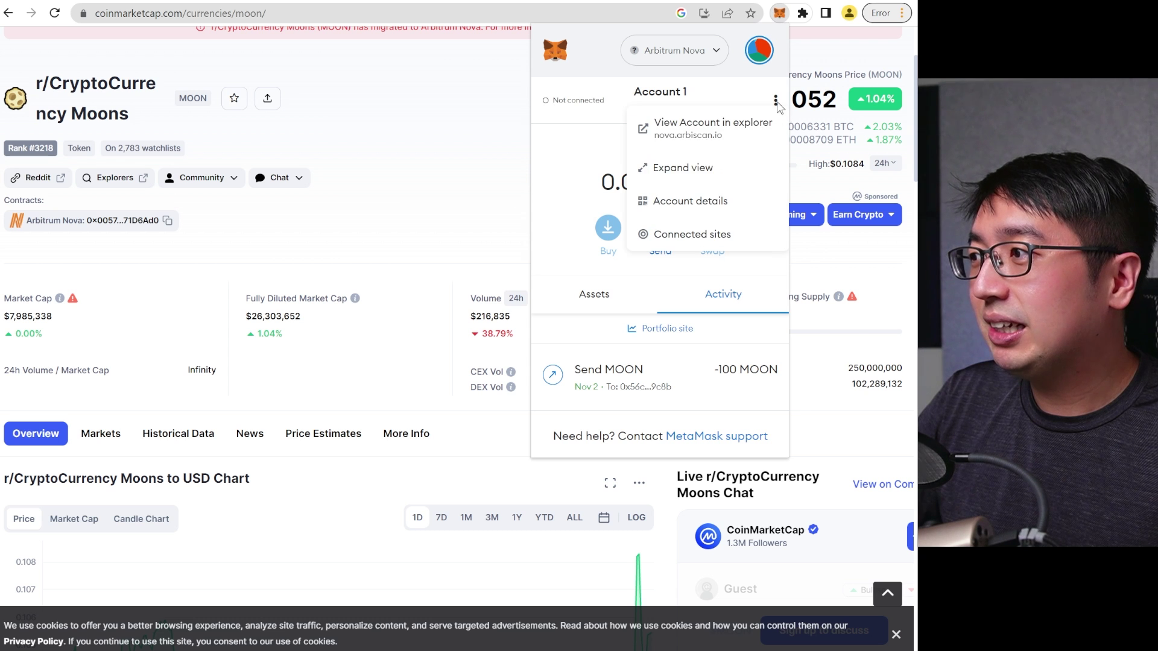
pyautogui.click(727, 142)
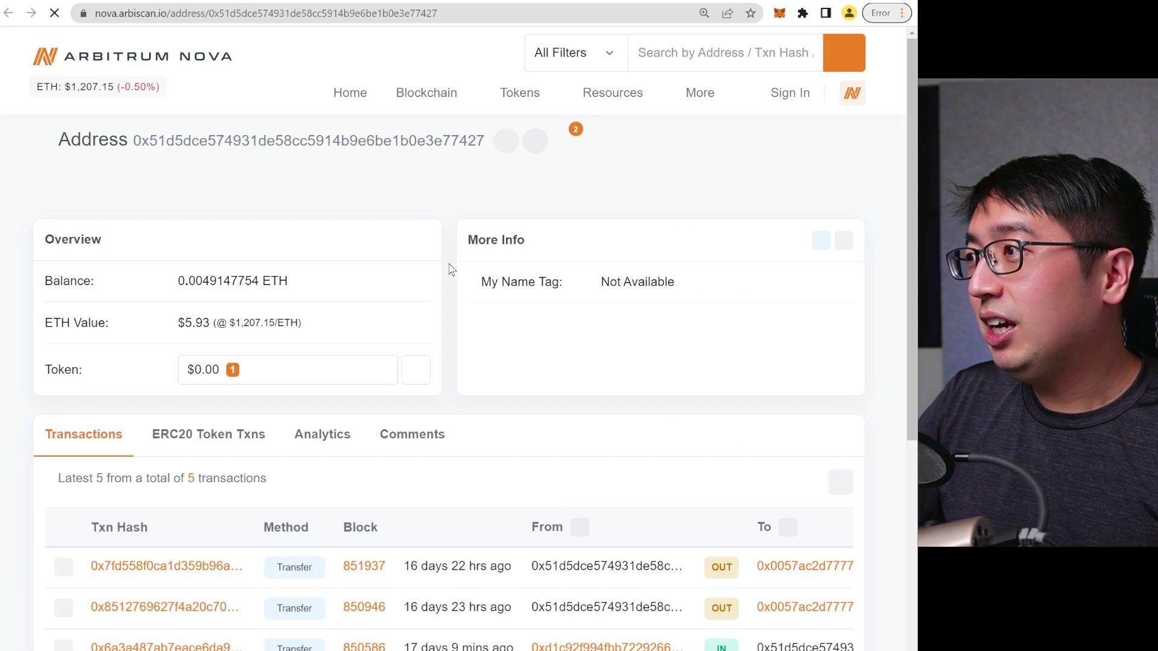
pyautogui.click(416, 372)
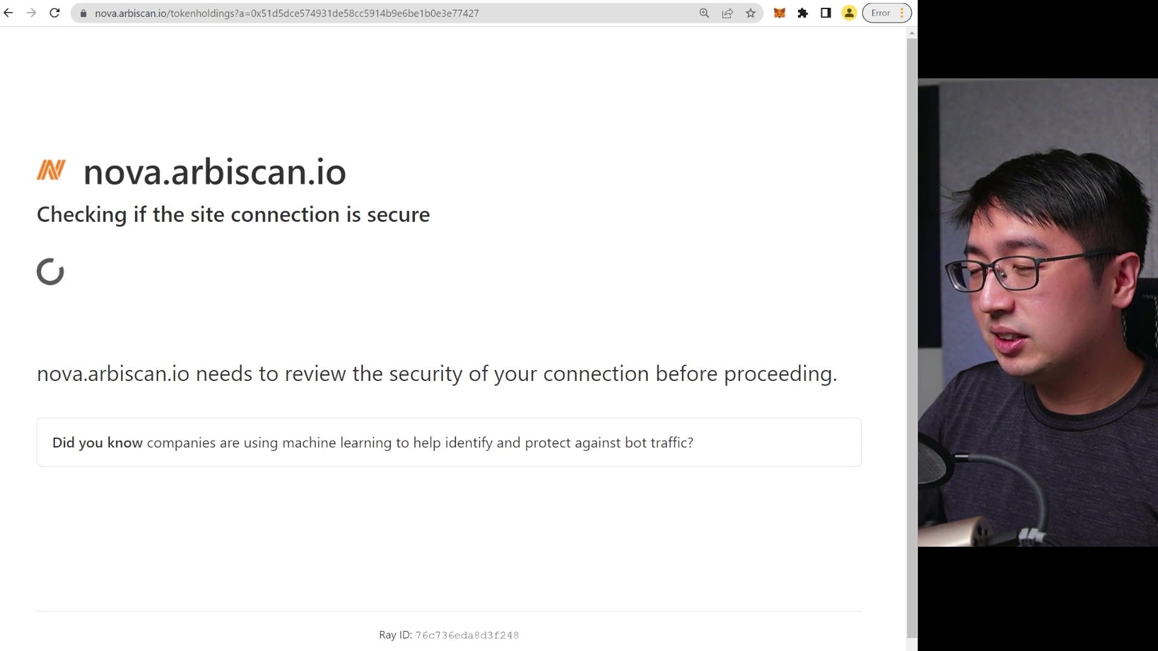
pyautogui.click(168, 489)
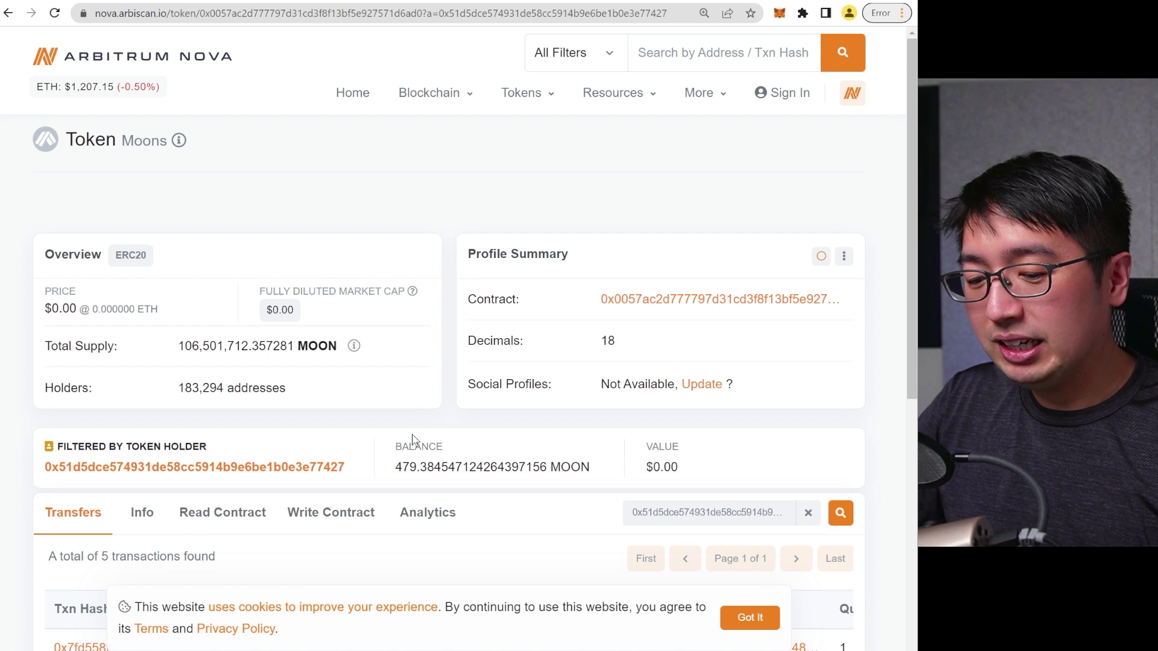
pyautogui.hotkey('ctrl', 'f')
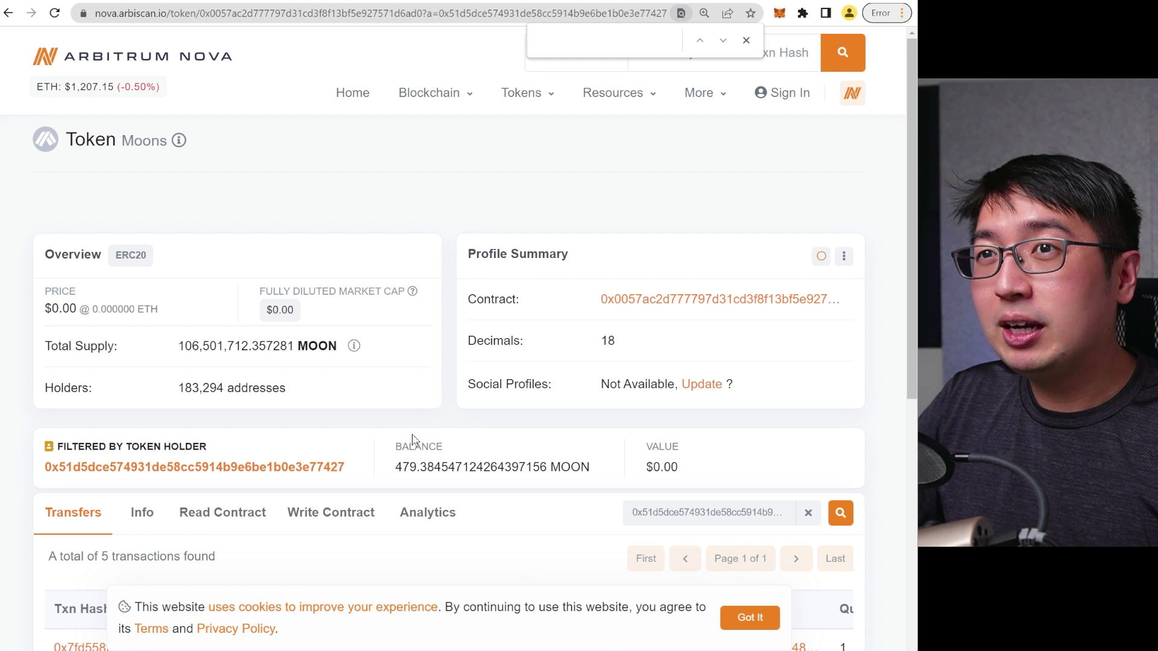
# Find the copied contract address on the Arbiscan Moons page to confirm it matches.
pyautogui.hotkey('ctrl', 'v')
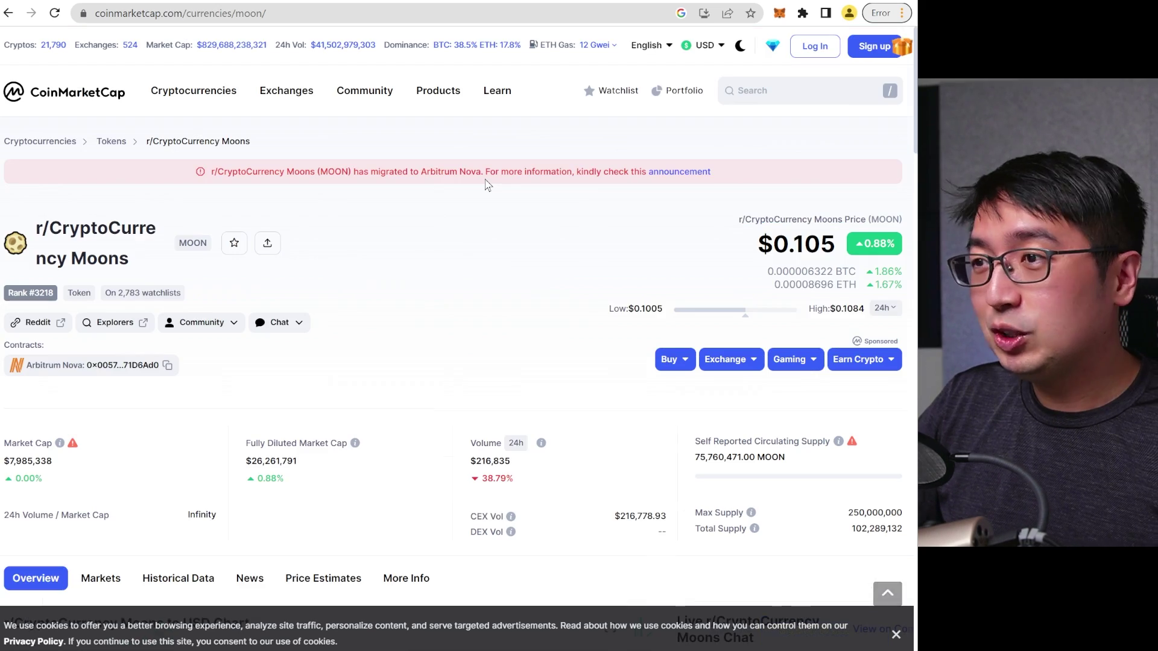
pyautogui.scroll(-5, 486, 184)
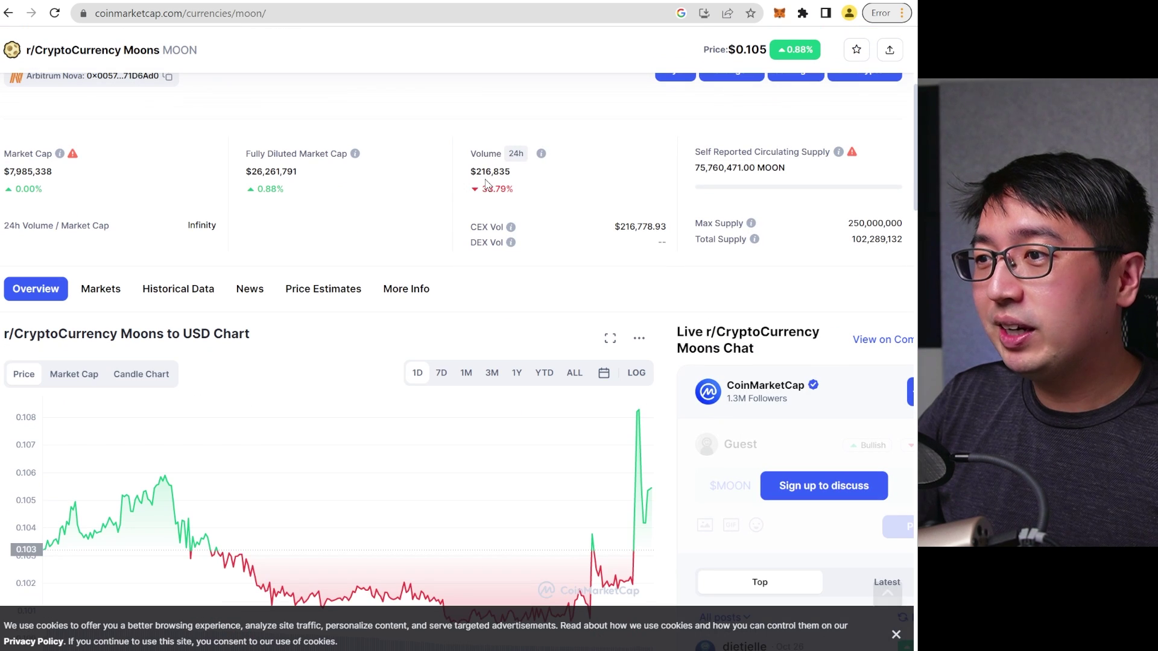
# List MOON's markets: MOON/USDT spot on Gate.io, Bitget and MEXC near $0.105.
pyautogui.click(109, 290)
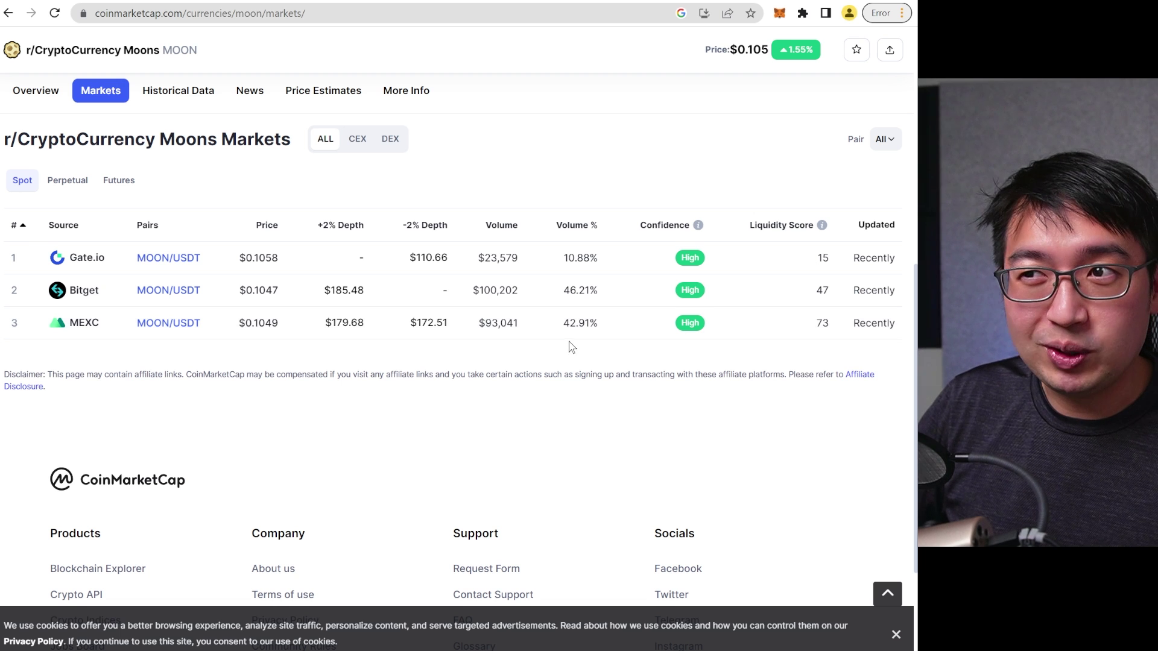
pyautogui.click(300, 98)
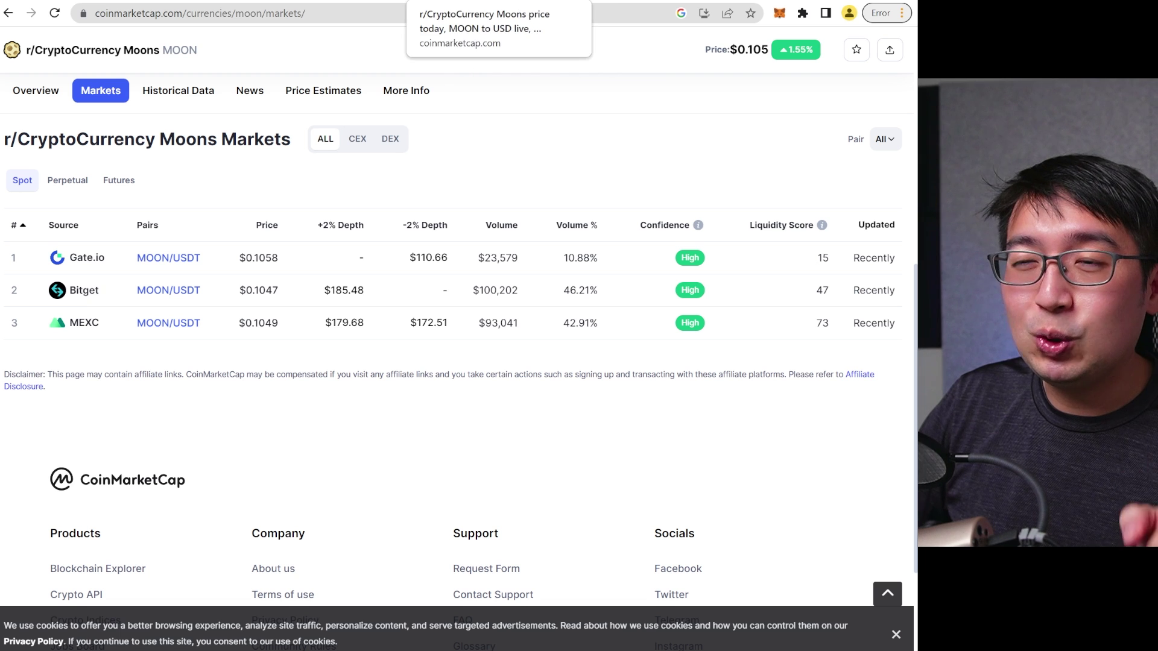
# Find r/CryptoCurrency Moons on CoinGecko by searching 'moon' and view its Markets table.
pyautogui.click(434, 13)
pyautogui.write('coingecko')
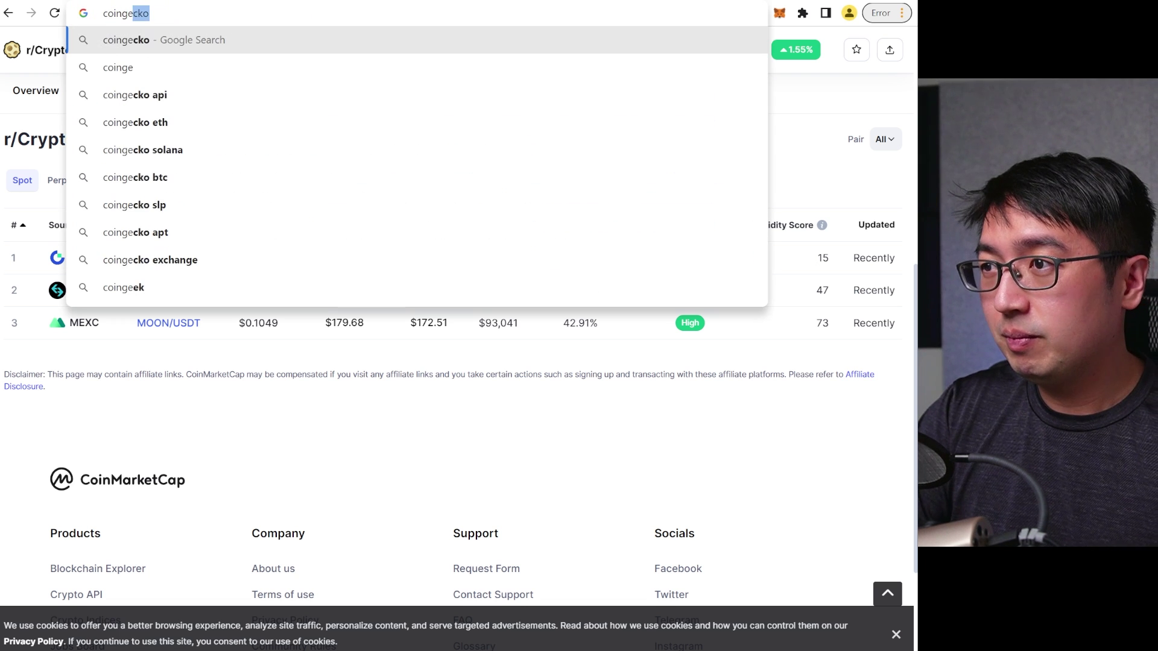
pyautogui.press('Return')
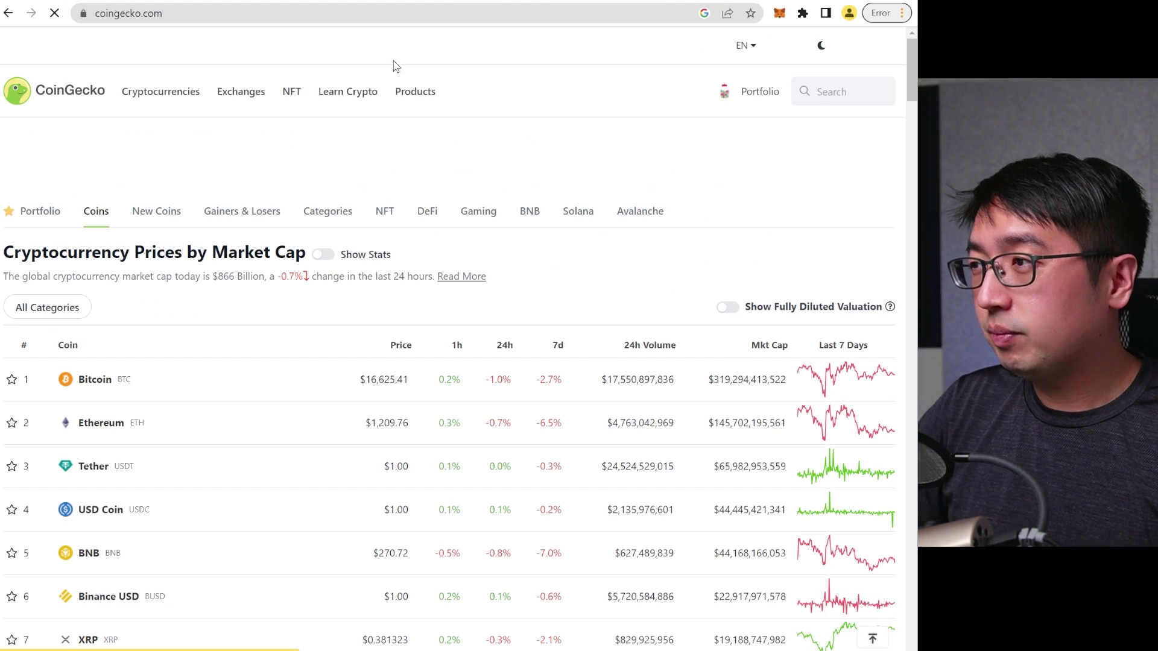
pyautogui.click(843, 91)
pyautogui.write('moon')
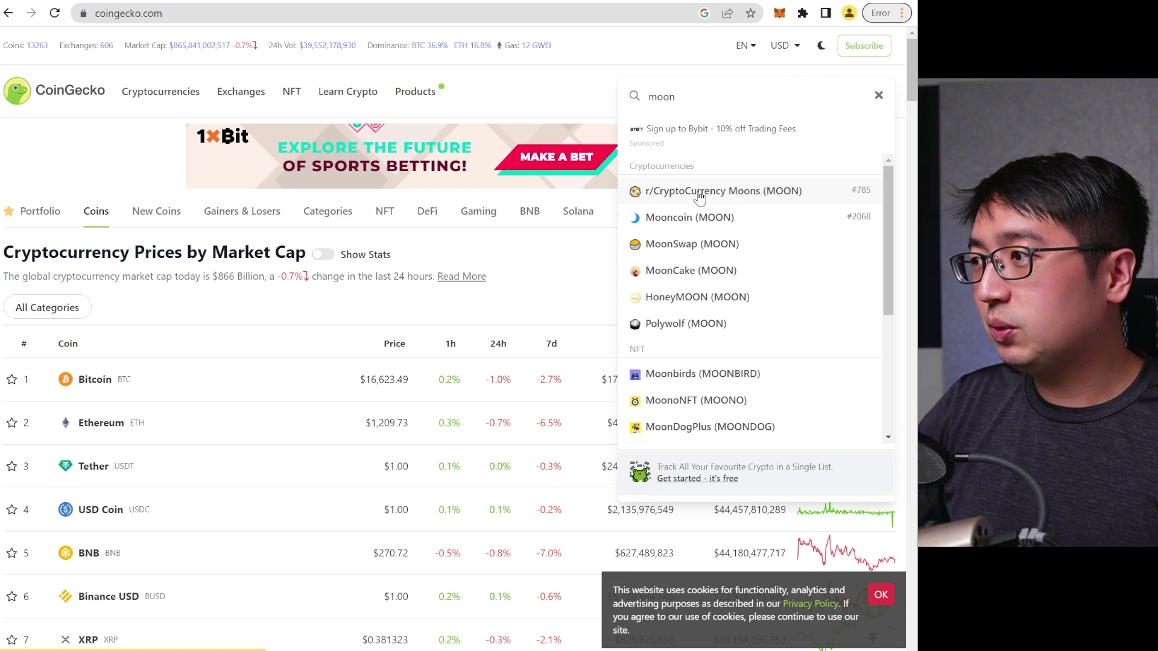
pyautogui.click(700, 193)
pyautogui.scroll(-3, 227, 323)
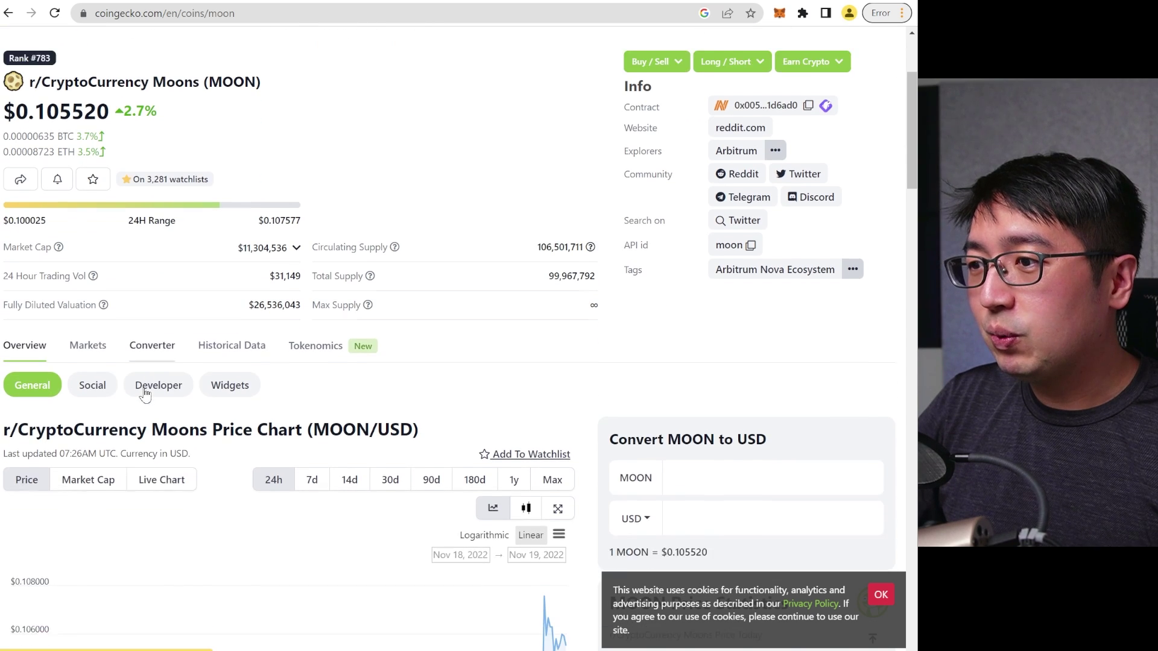
pyautogui.click(86, 311)
pyautogui.scroll(-5, 358, 253)
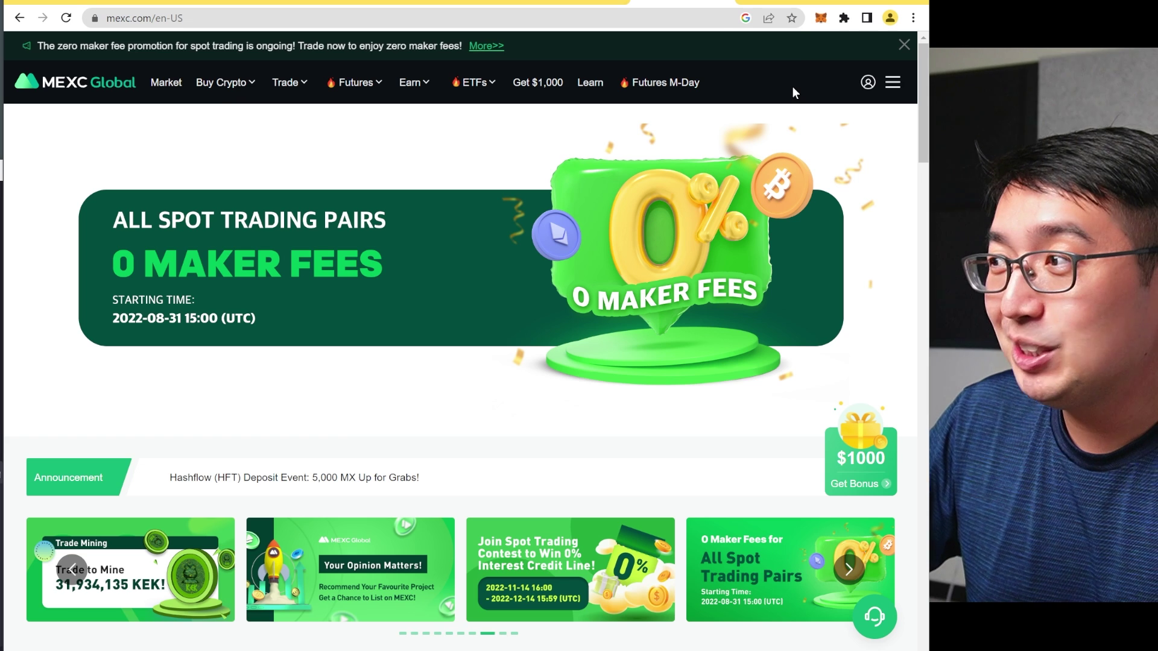
# At 80% zoom, open the MEXC wallet deposit page and choose MOON as the token.
pyautogui.hotkey('ctrl', '-')
pyautogui.hotkey('ctrl', '-')
pyautogui.moveTo(695, 81)
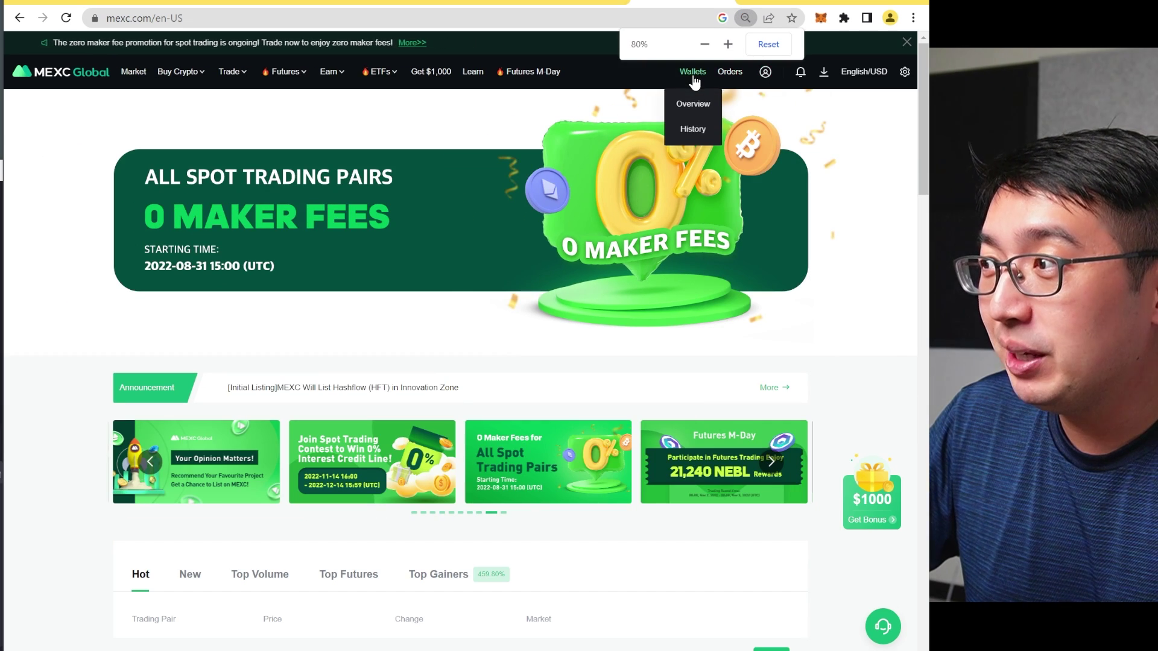
pyautogui.click(693, 114)
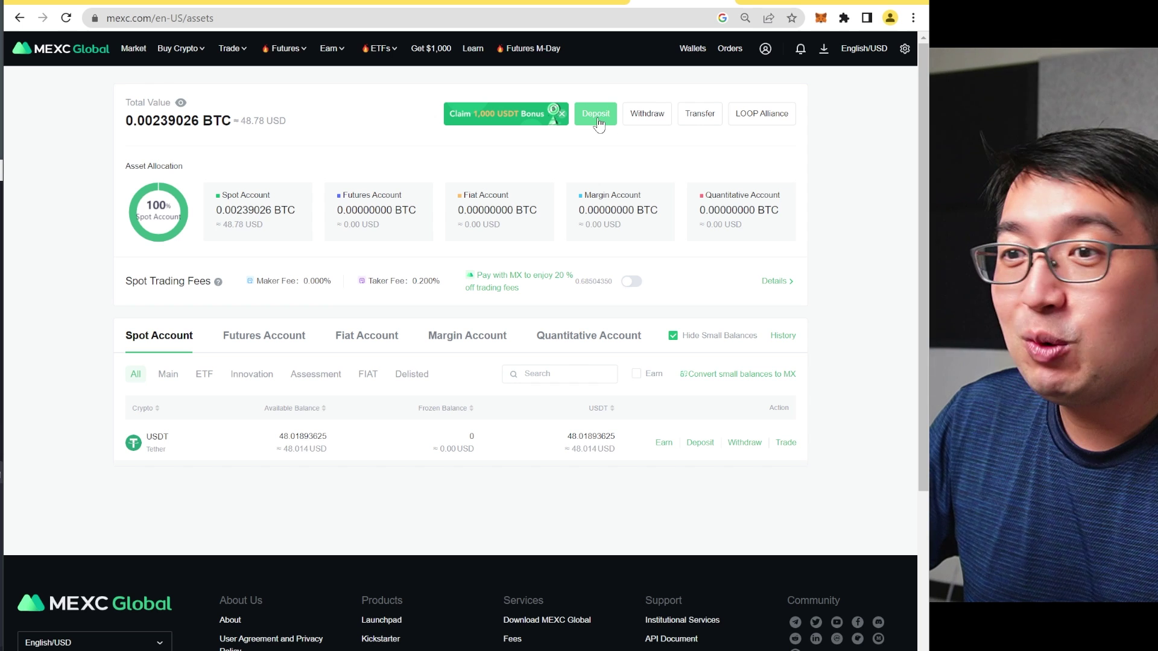
pyautogui.click(599, 122)
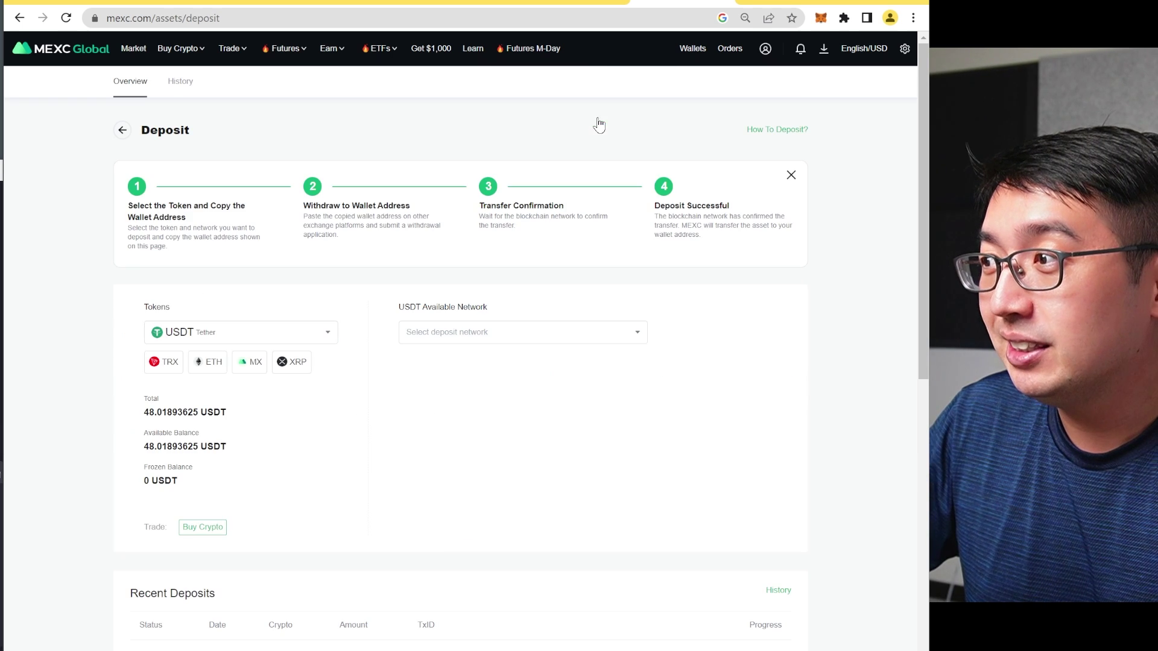
pyautogui.click(244, 338)
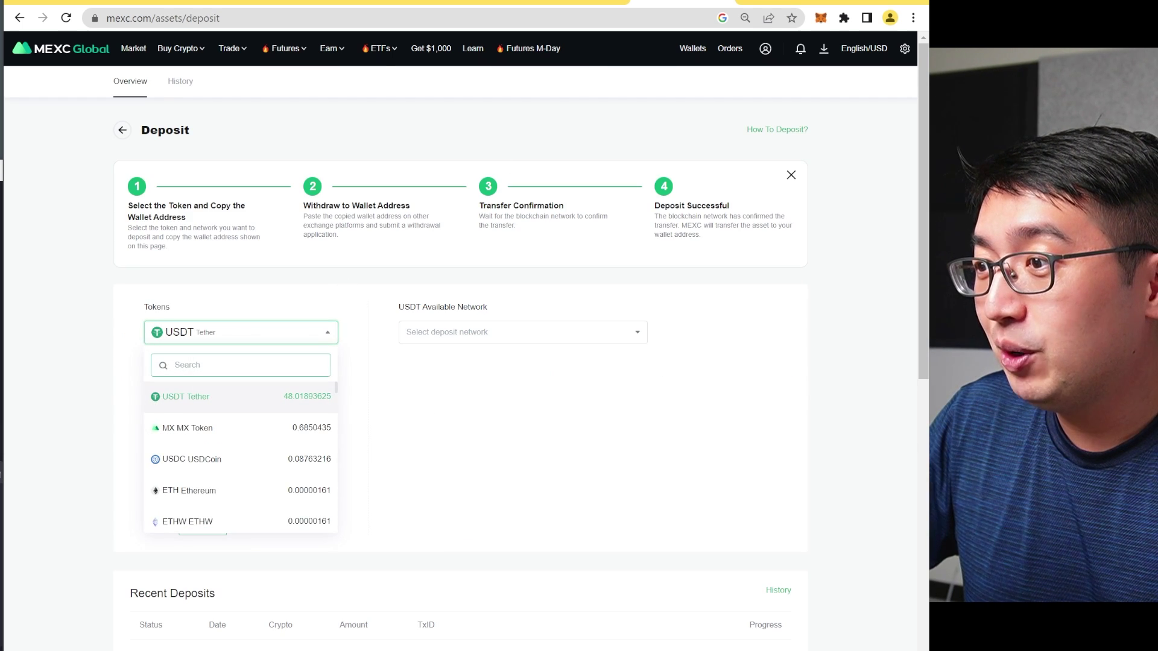
pyautogui.write('moon')
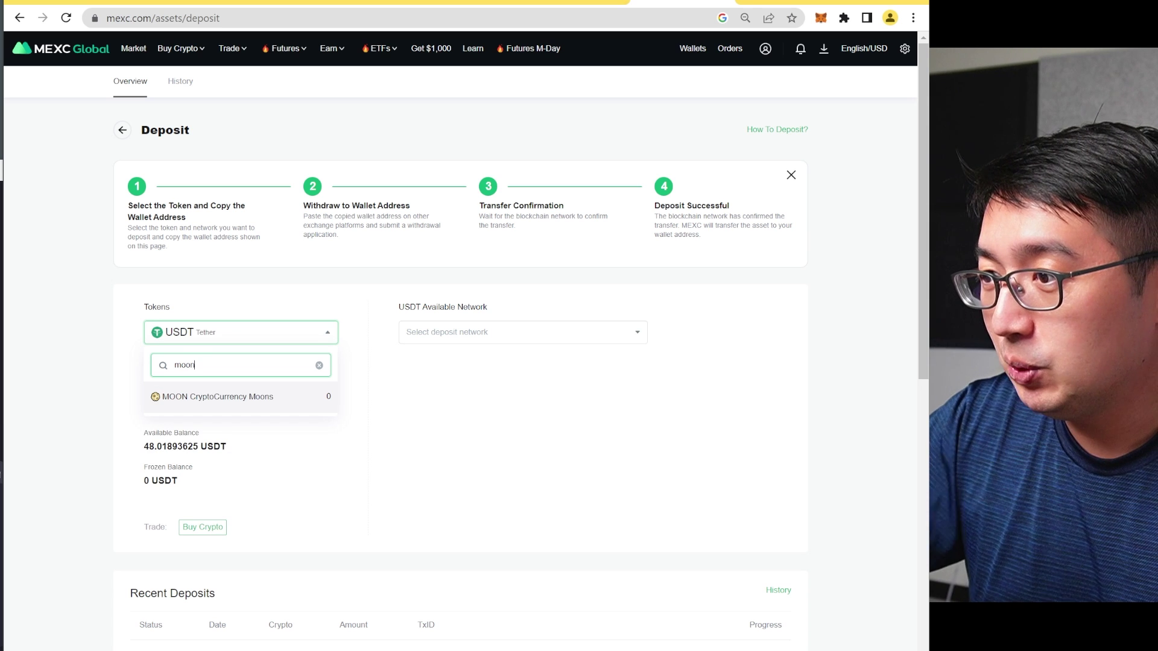
pyautogui.click(222, 398)
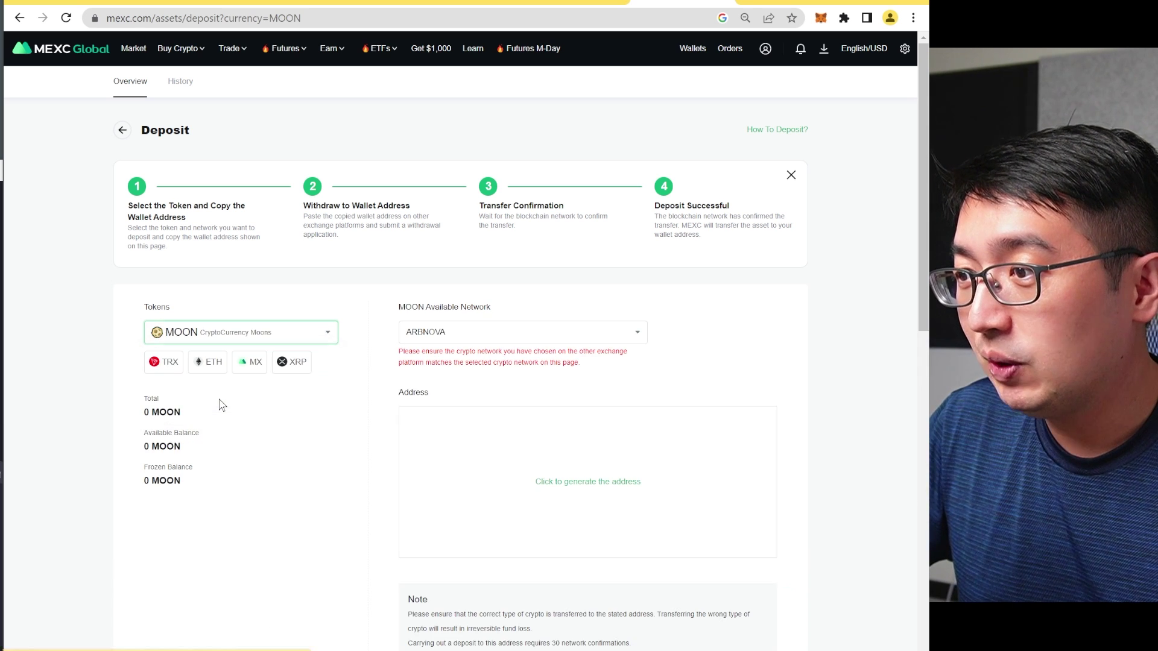
# Generate a MOON deposit address on the ARBNOVA network and copy it.
pyautogui.scroll(-2, 255, 406)
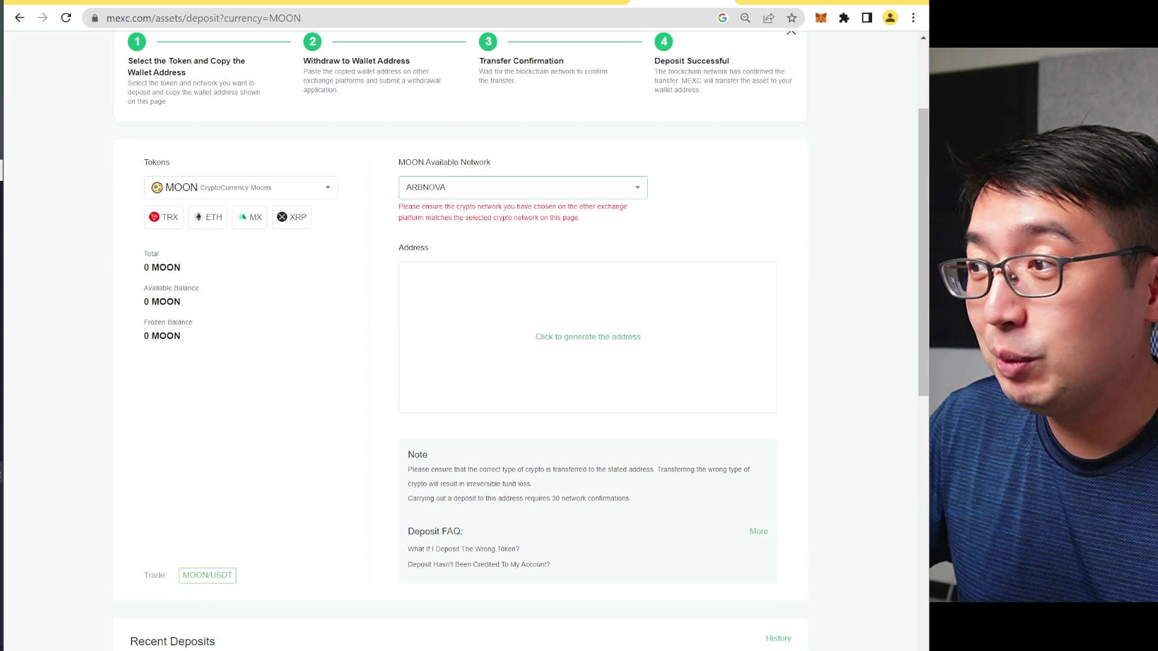
pyautogui.click(518, 188)
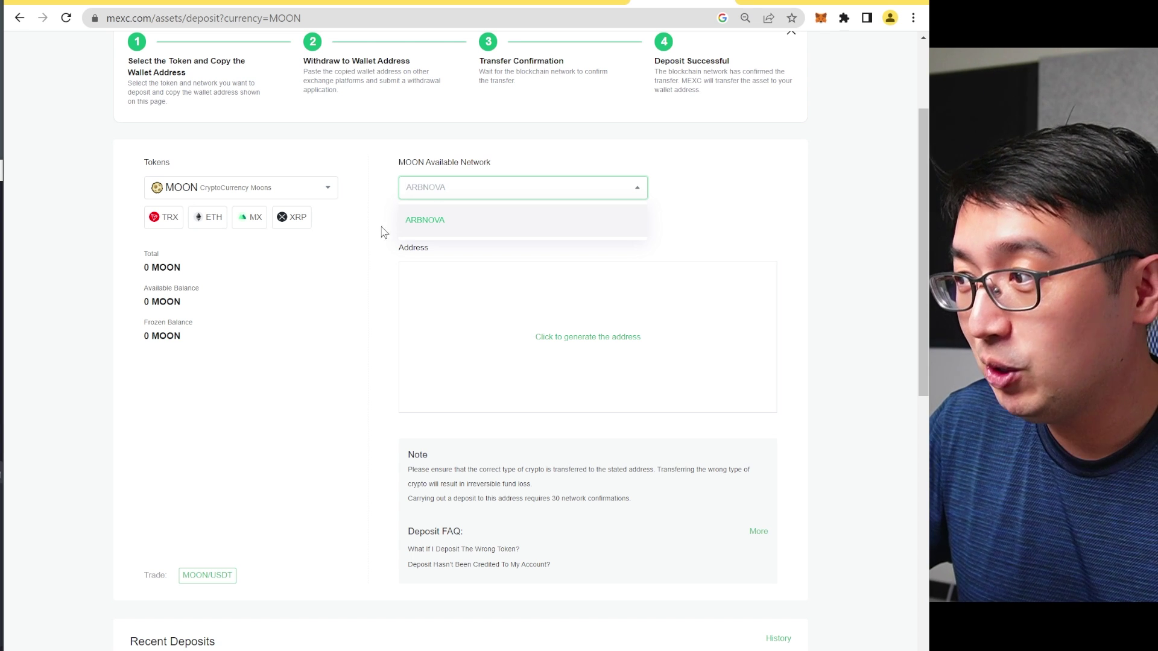
pyautogui.click(426, 220)
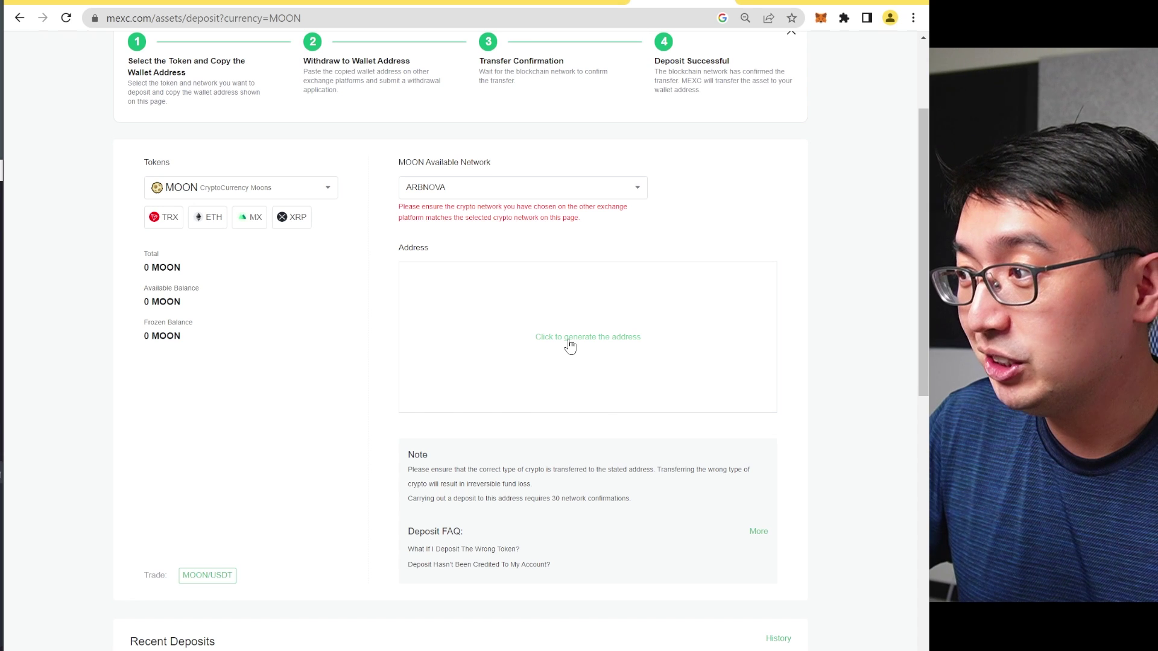
pyautogui.click(570, 338)
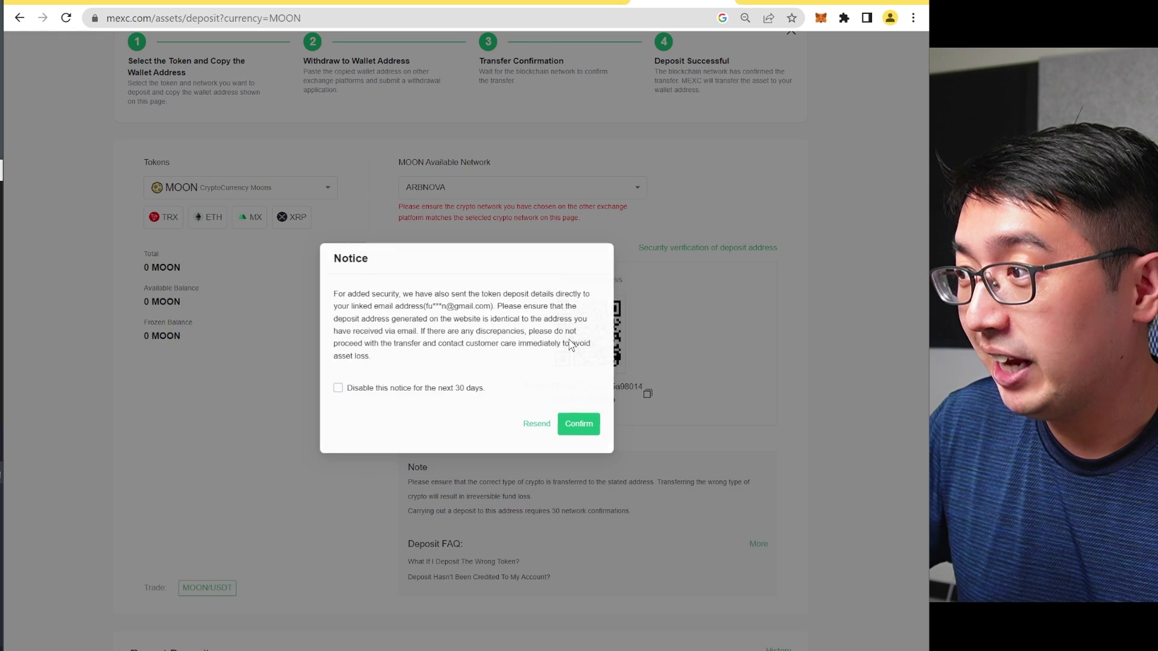
pyautogui.click(401, 390)
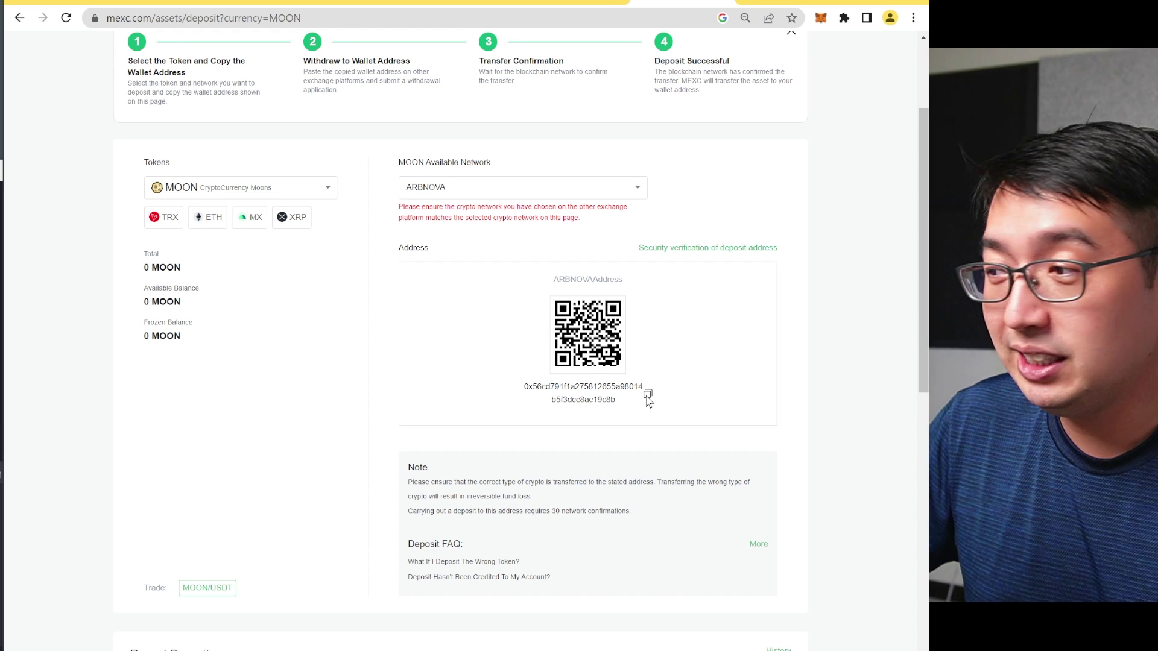
pyautogui.click(647, 396)
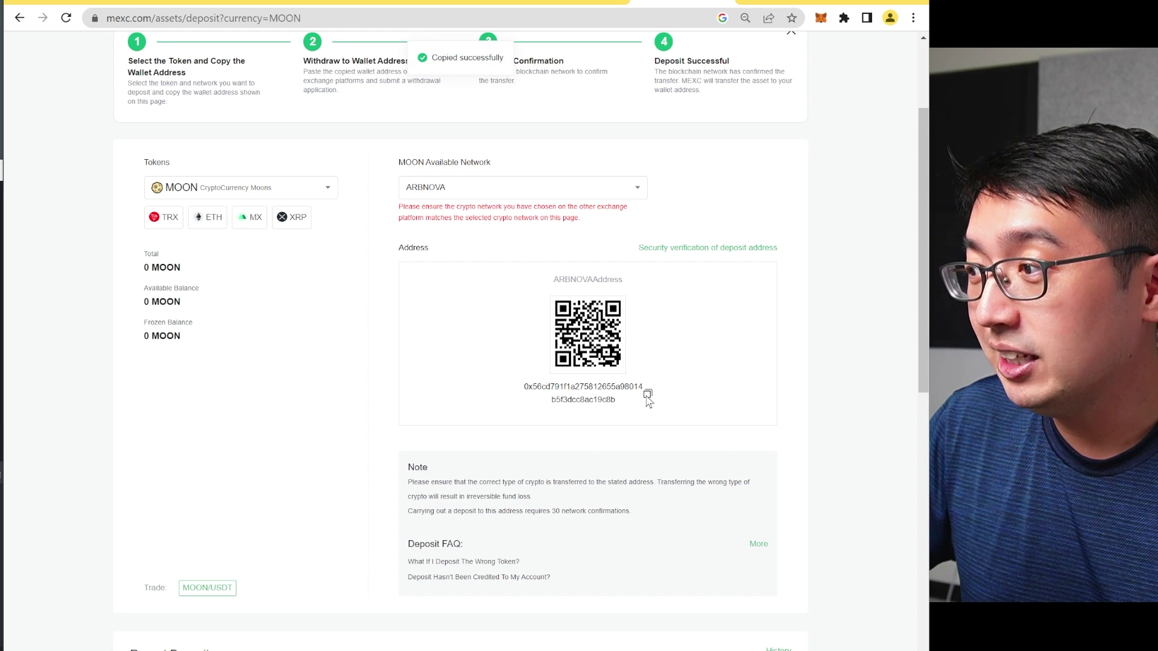
# Send 100 MOON from MetaMask to the pasted MEXC deposit address, then return to MEXC.
pyautogui.click(451, 3)
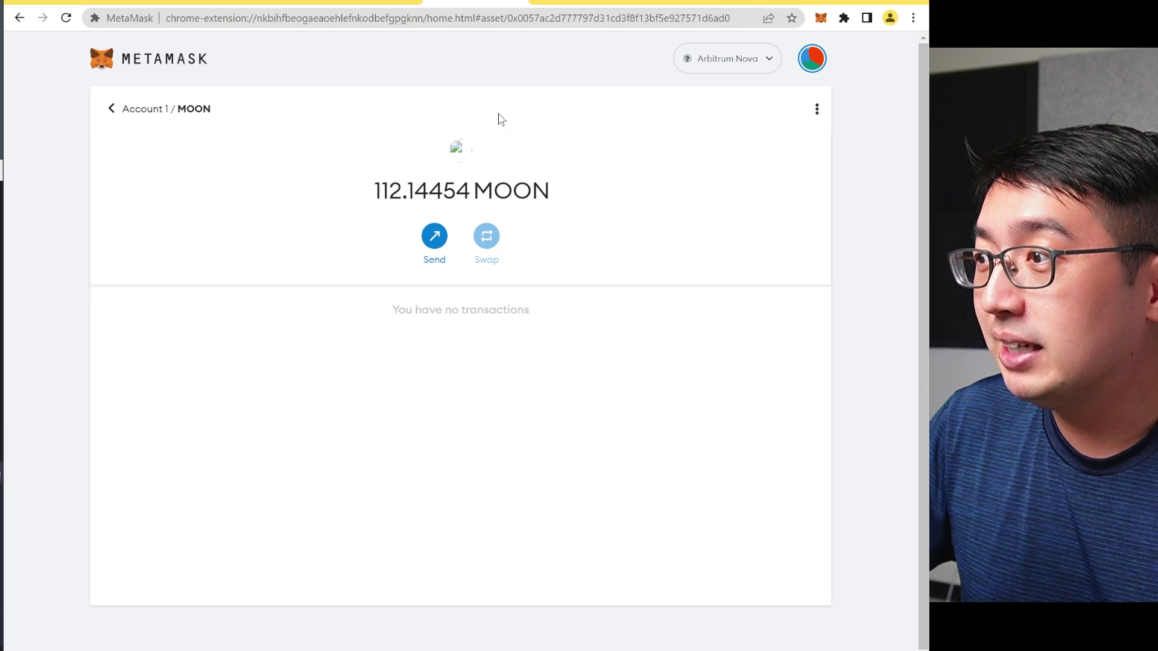
pyautogui.click(436, 250)
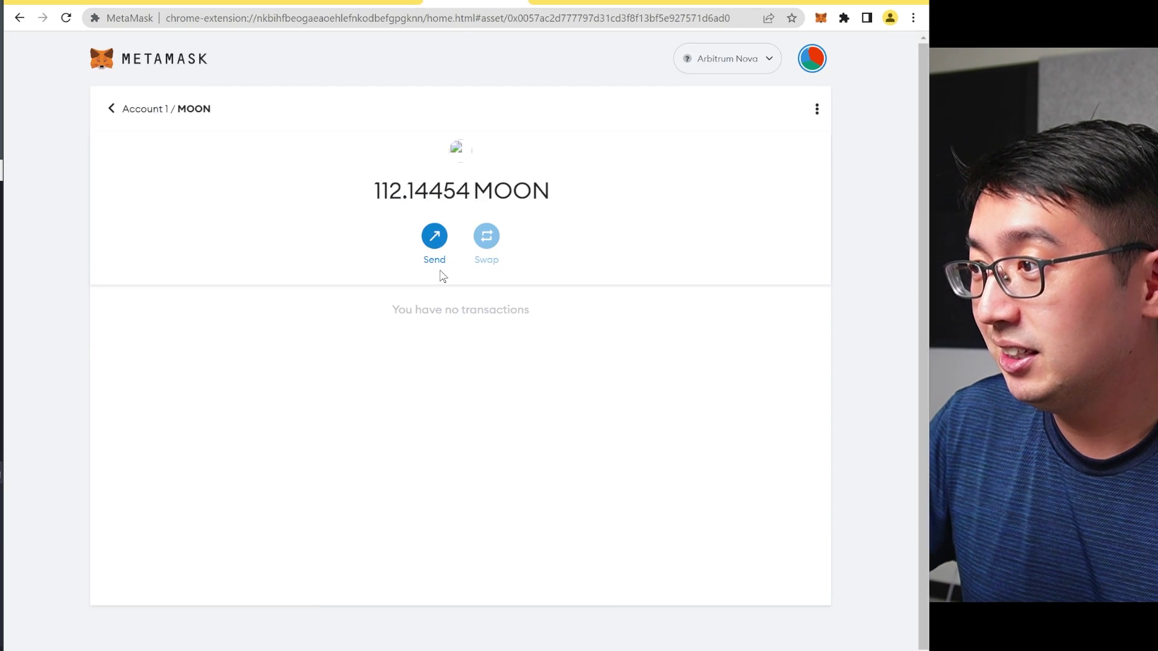
pyautogui.hotkey('ctrl', 'v')
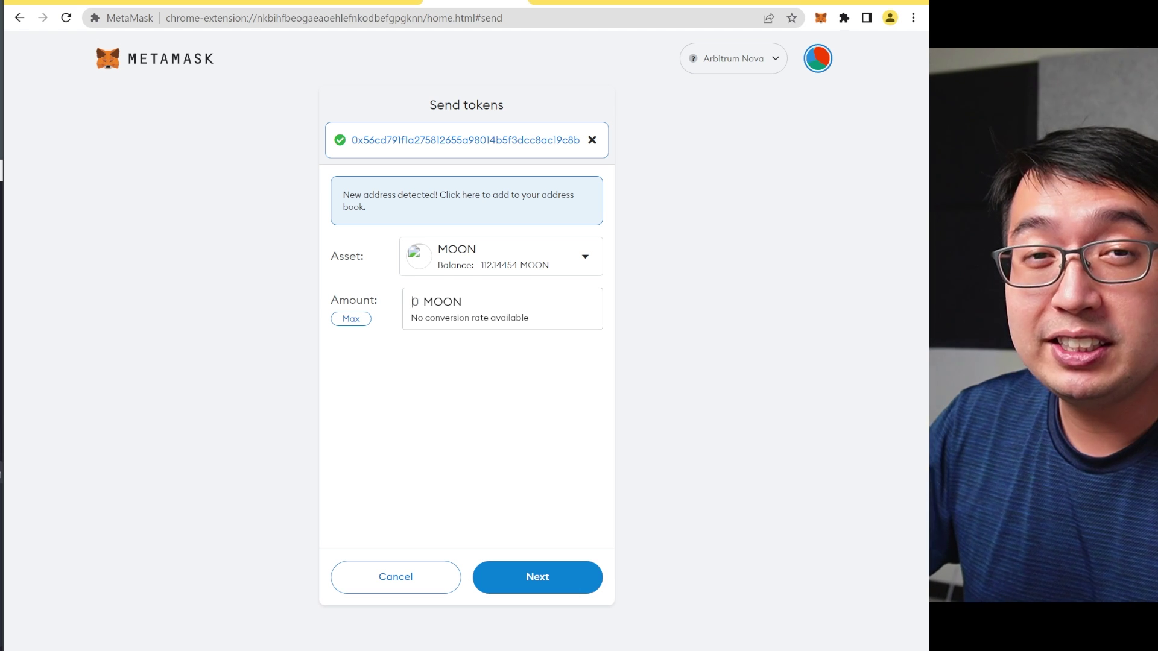
pyautogui.write('100')
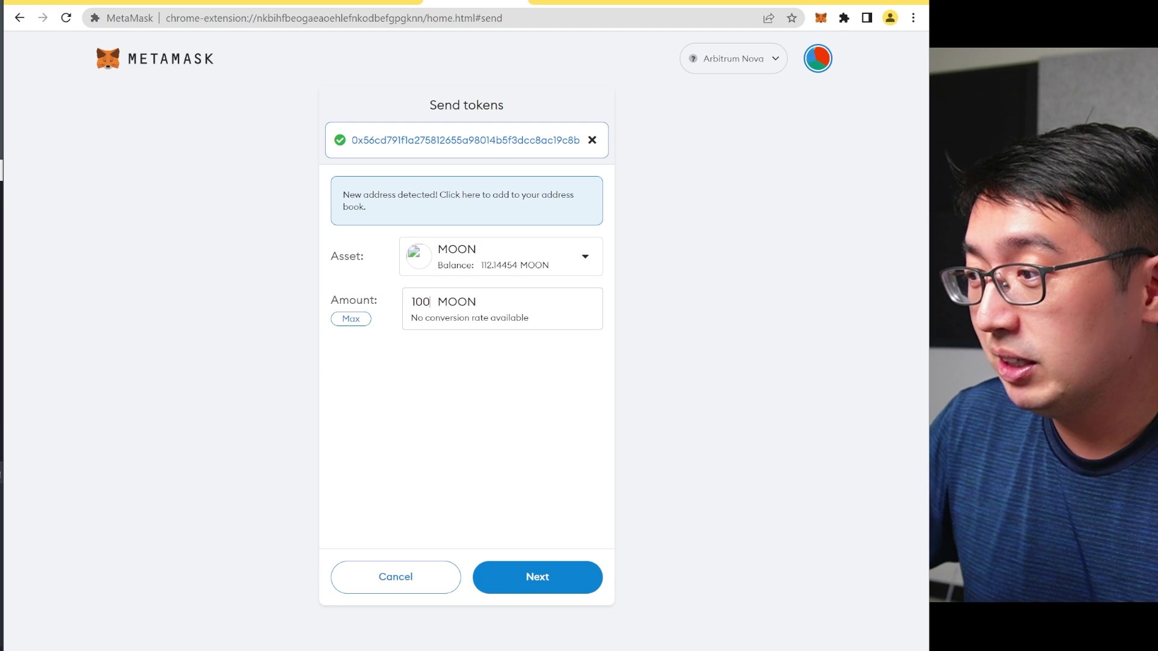
pyautogui.click(519, 586)
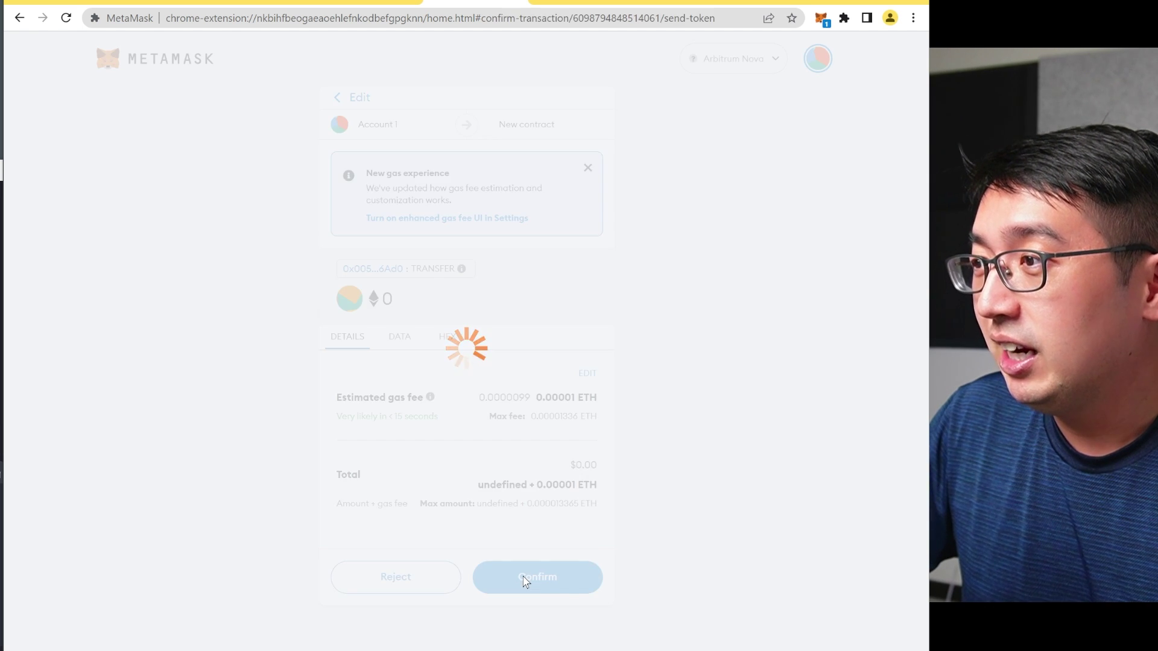
pyautogui.scroll(-2, 551, 529)
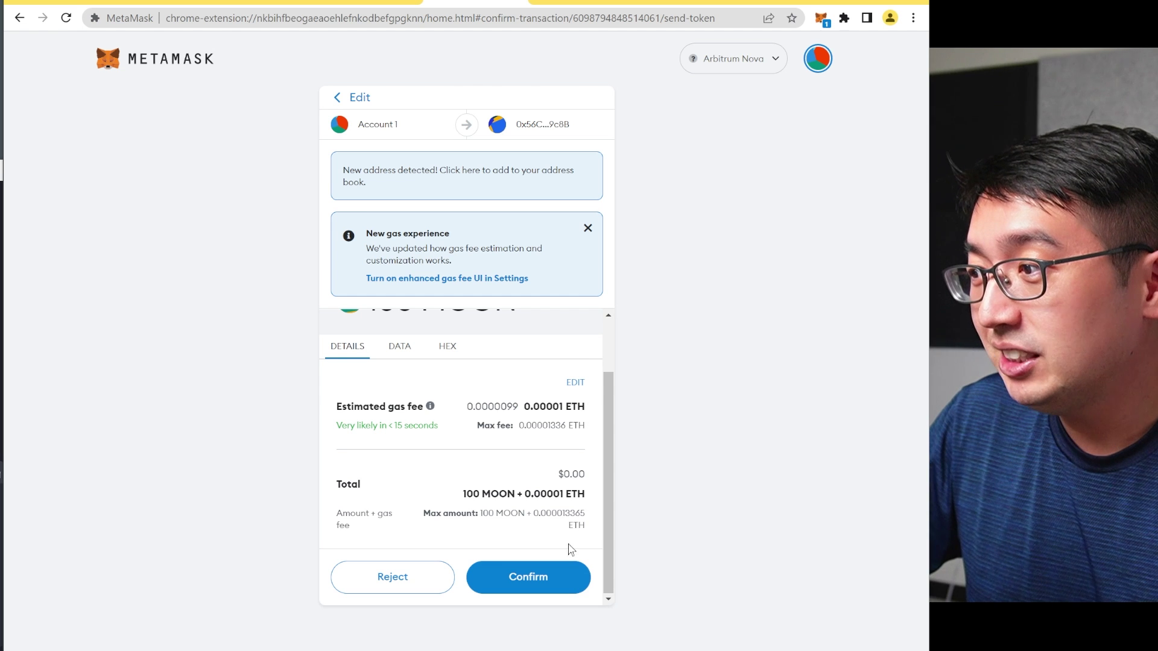
pyautogui.moveTo(541, 494); pyautogui.dragTo(553, 494)
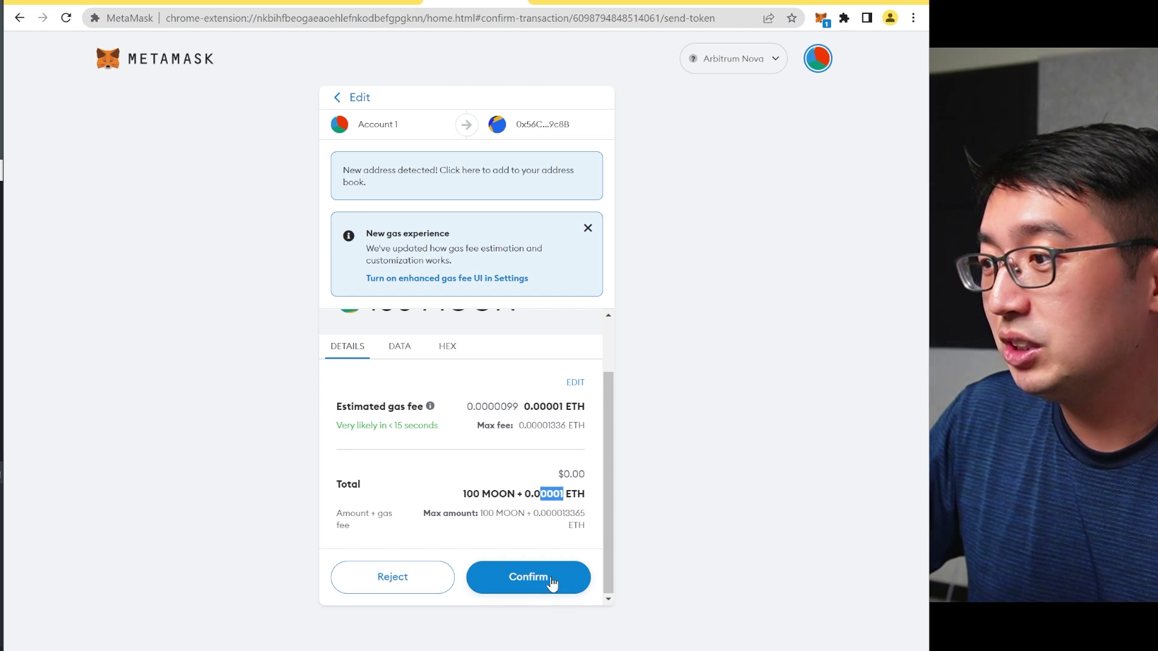
pyautogui.click(528, 577)
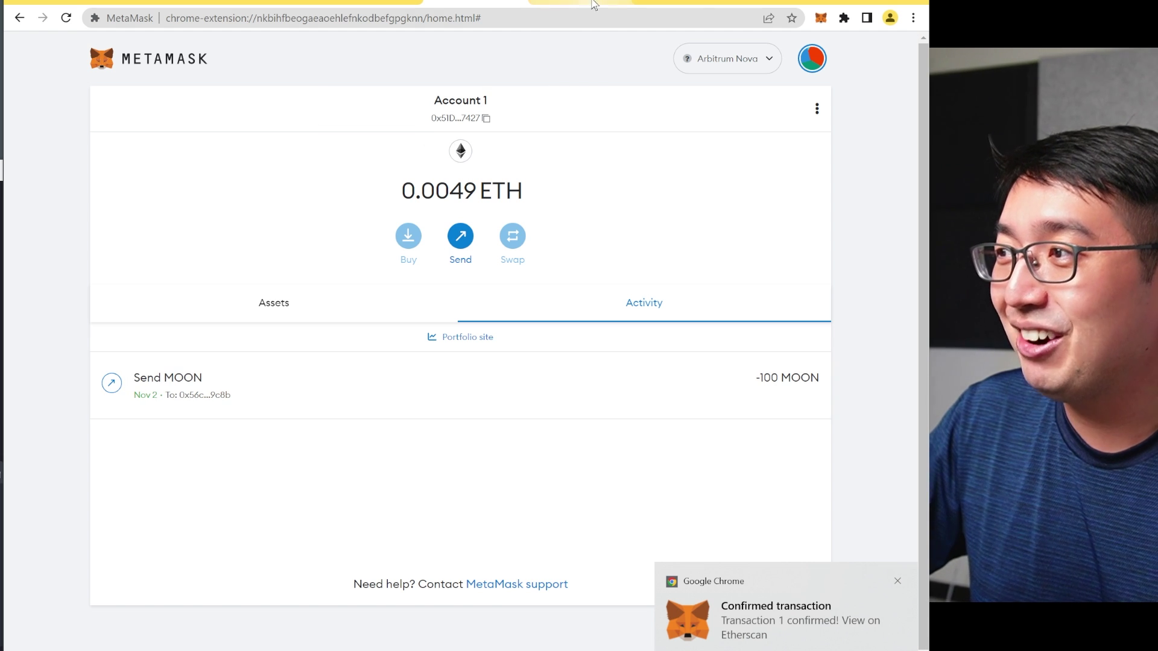
pyautogui.click(666, 1)
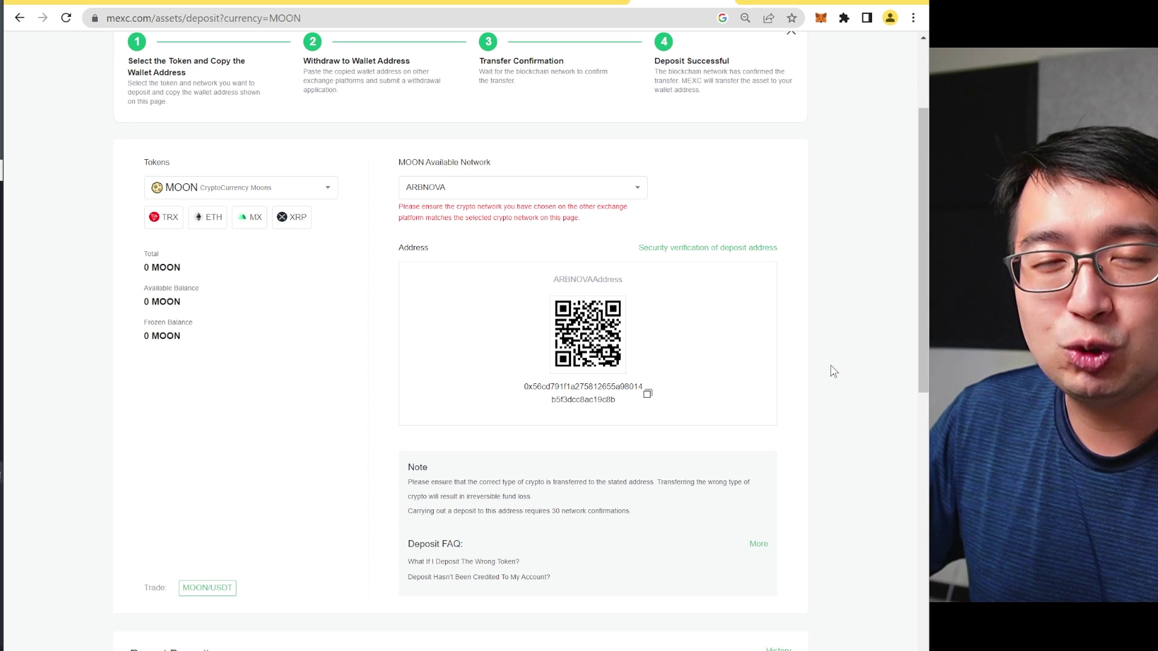
# At 100% zoom, check Recent Deposits for the successful 100 MOON deposit with 31/30 confirmations.
pyautogui.scroll(-8, 440, 452)
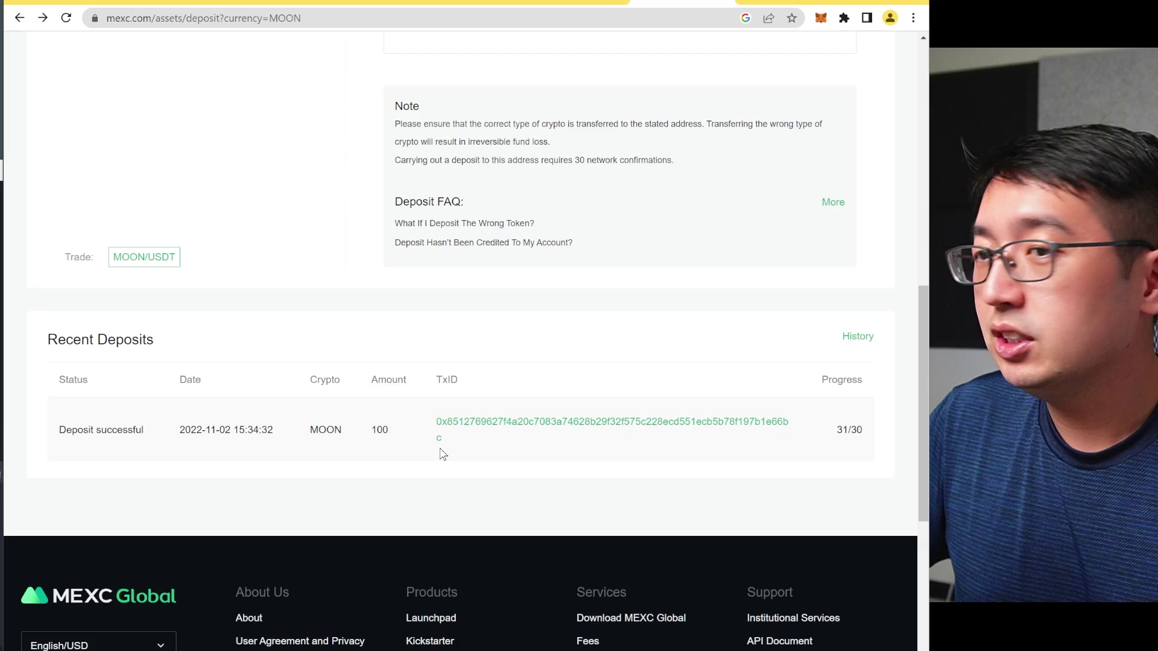
pyautogui.scroll(2, 440, 452)
pyautogui.hotkey('ctrl', '0')
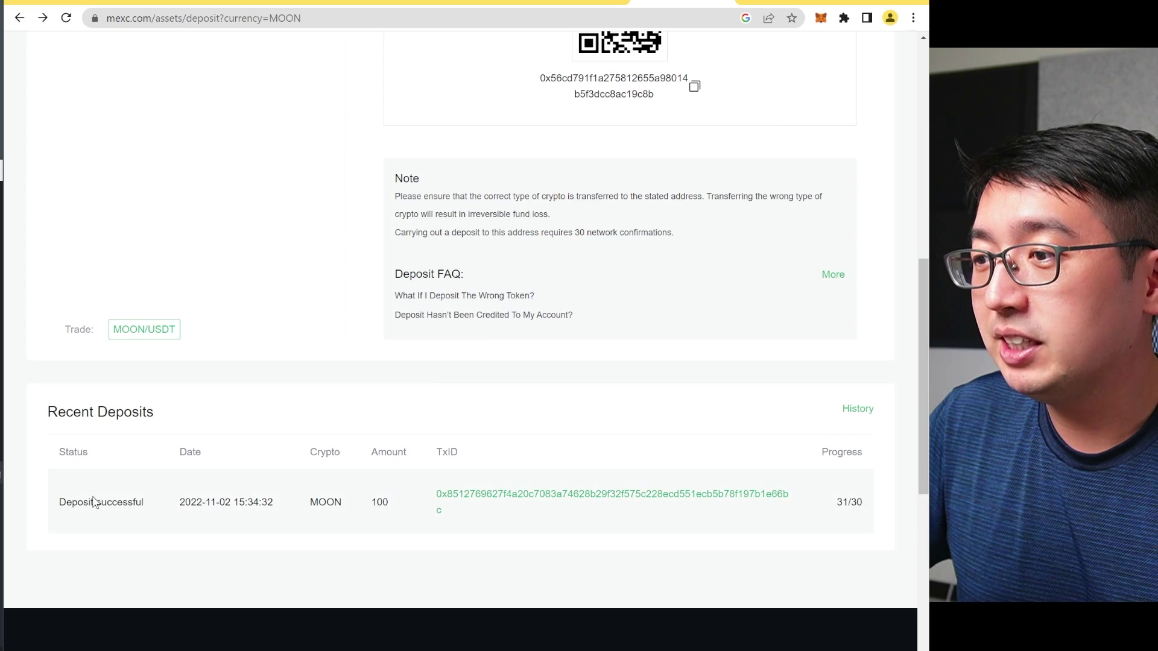
pyautogui.moveTo(93, 502); pyautogui.dragTo(809, 488)
pyautogui.scroll(10, 396, 266)
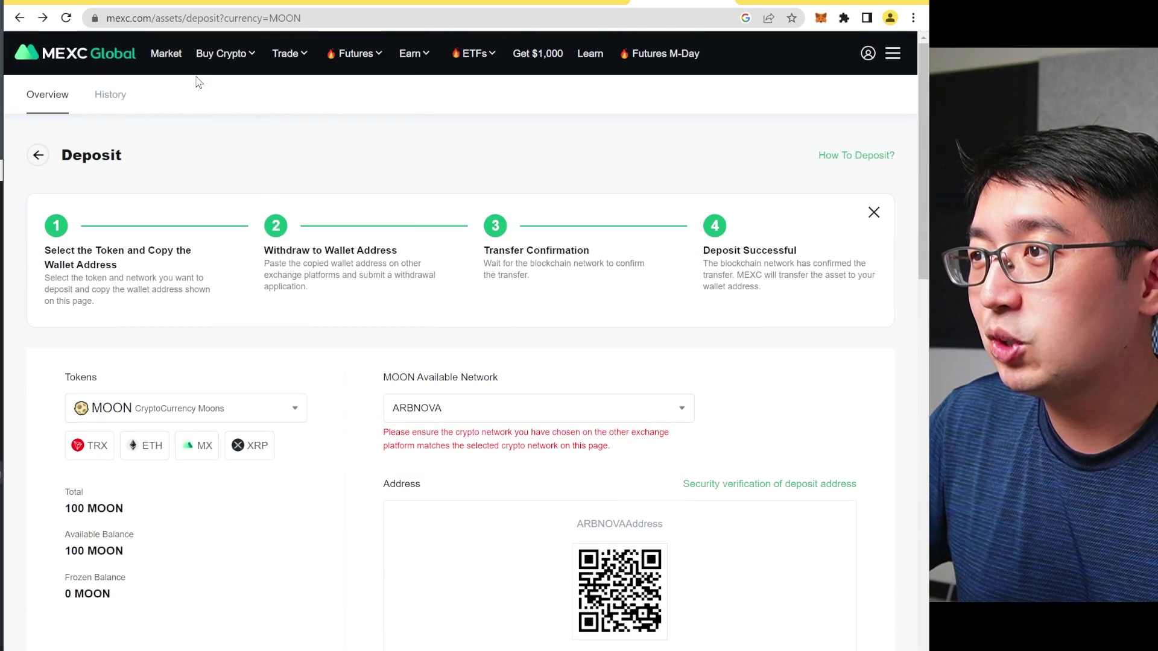
pyautogui.moveTo(276, 49)
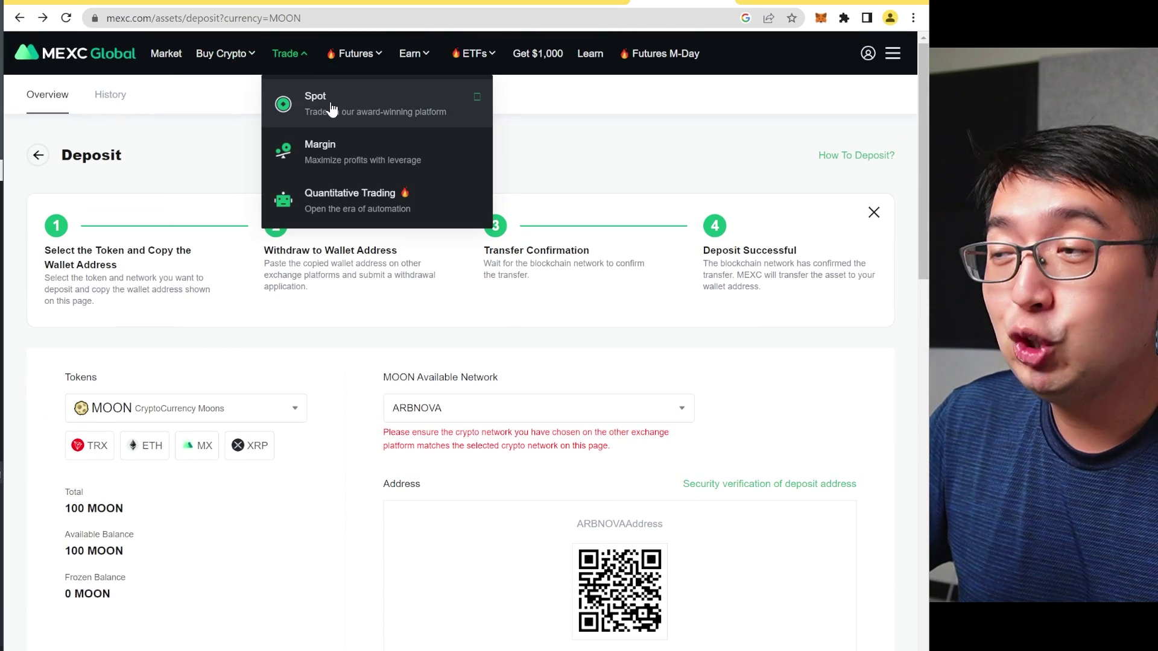
# Open MEXC spot trading, accept the Assessment zone notice, and select the MOON/USDT pair.
pyautogui.click(287, 105)
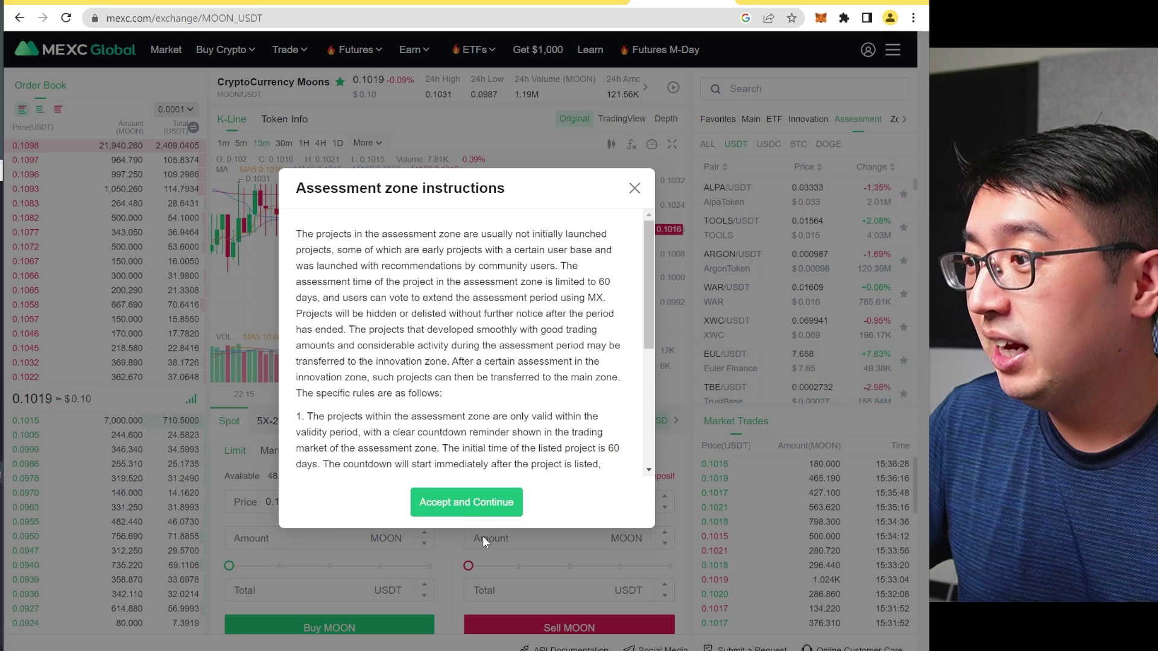
pyautogui.click(473, 508)
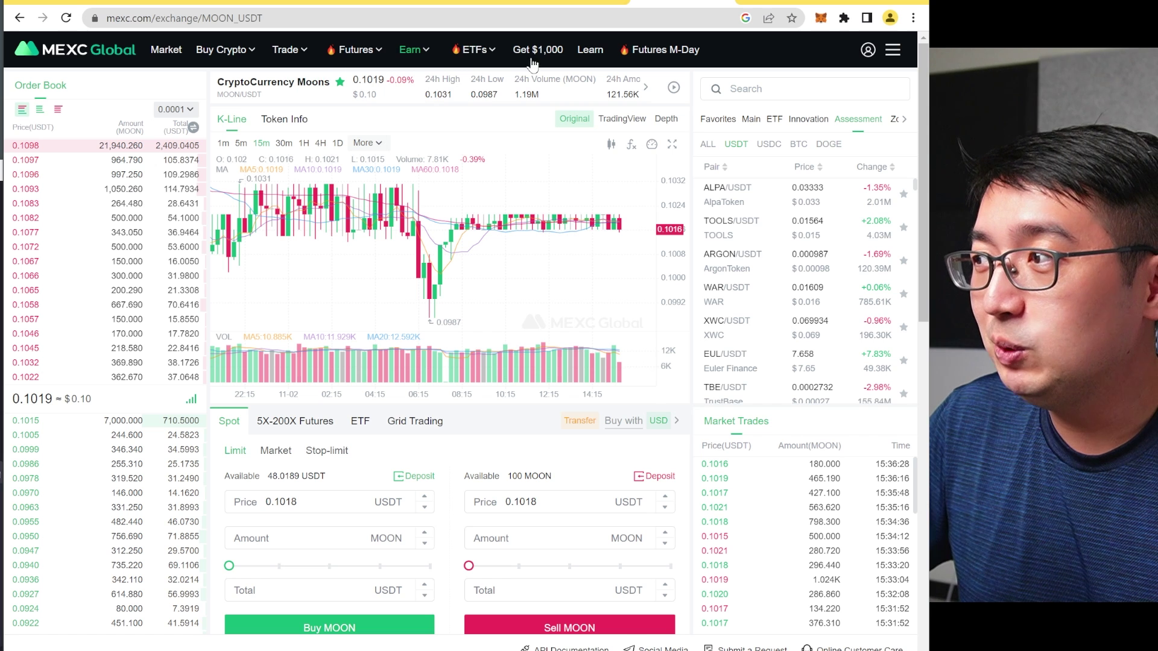
pyautogui.click(784, 88)
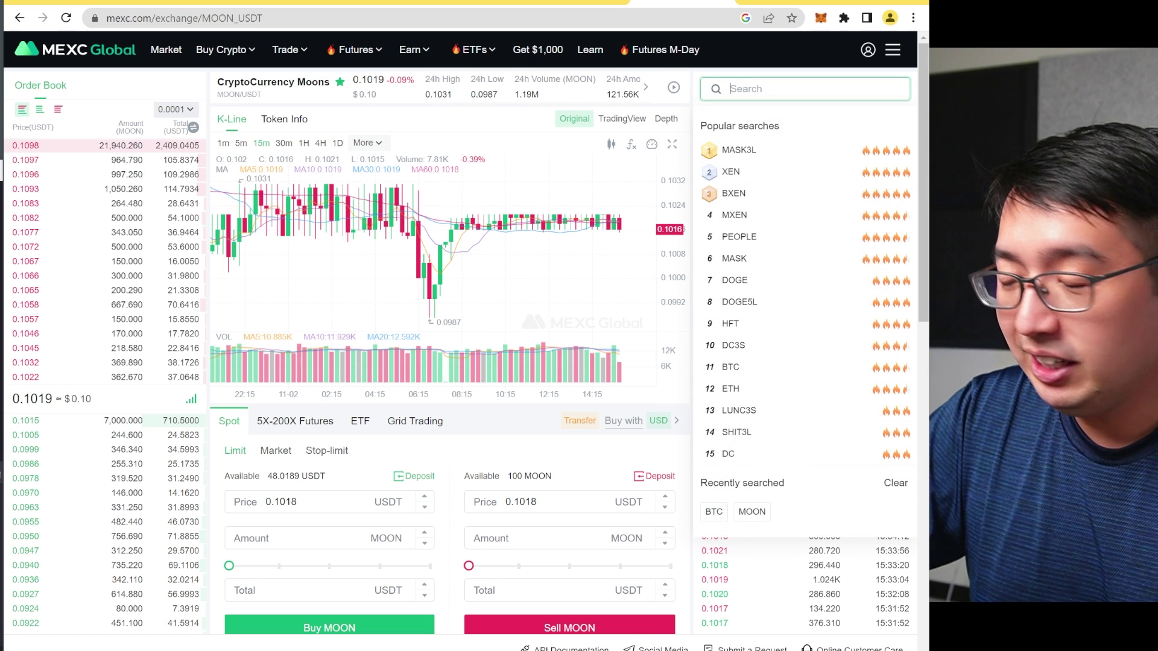
pyautogui.write('moon')
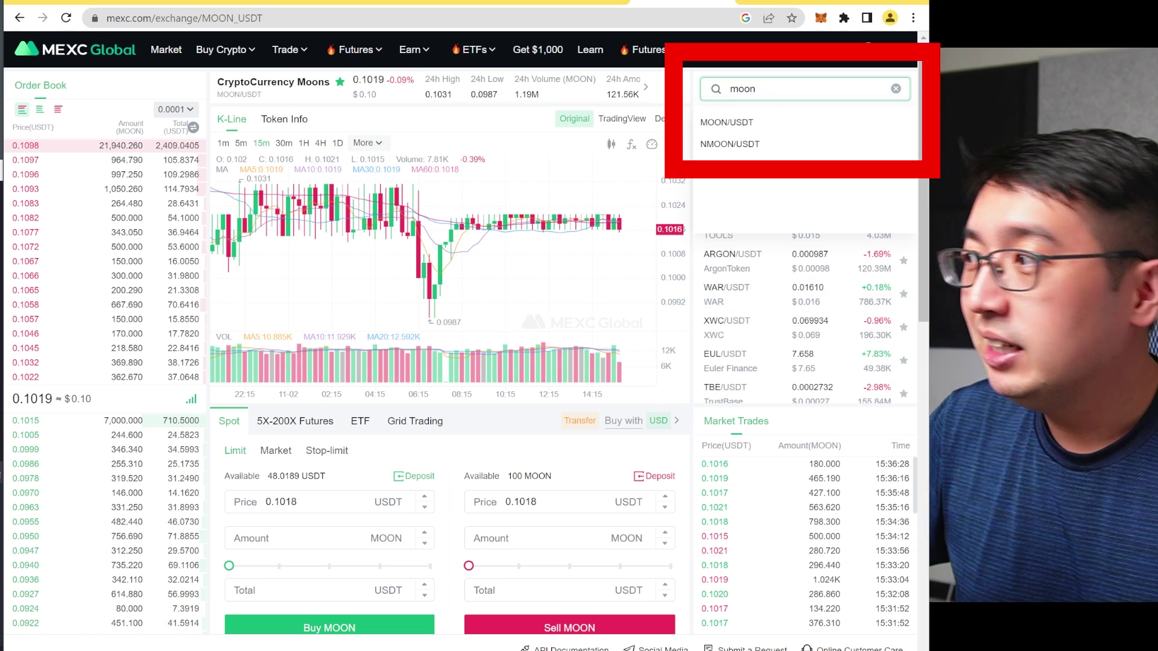
pyautogui.click(737, 122)
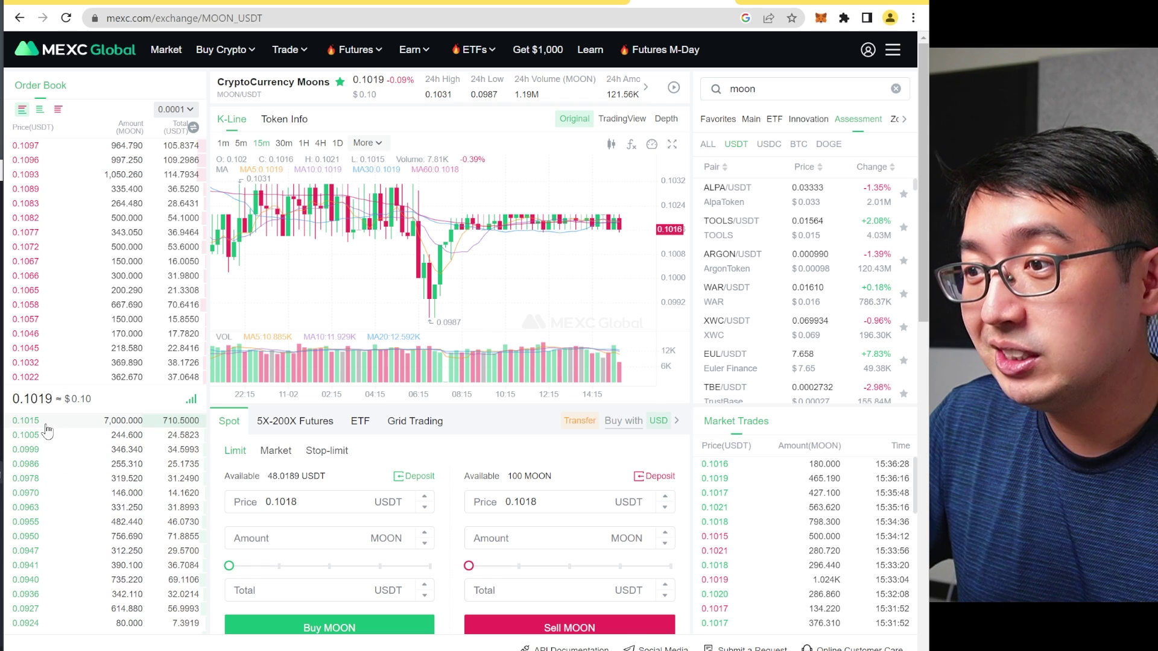
# Sell all 100 MOON at the 0.1015 bid, leaving 58.1486 USDT available.
pyautogui.click(37, 422)
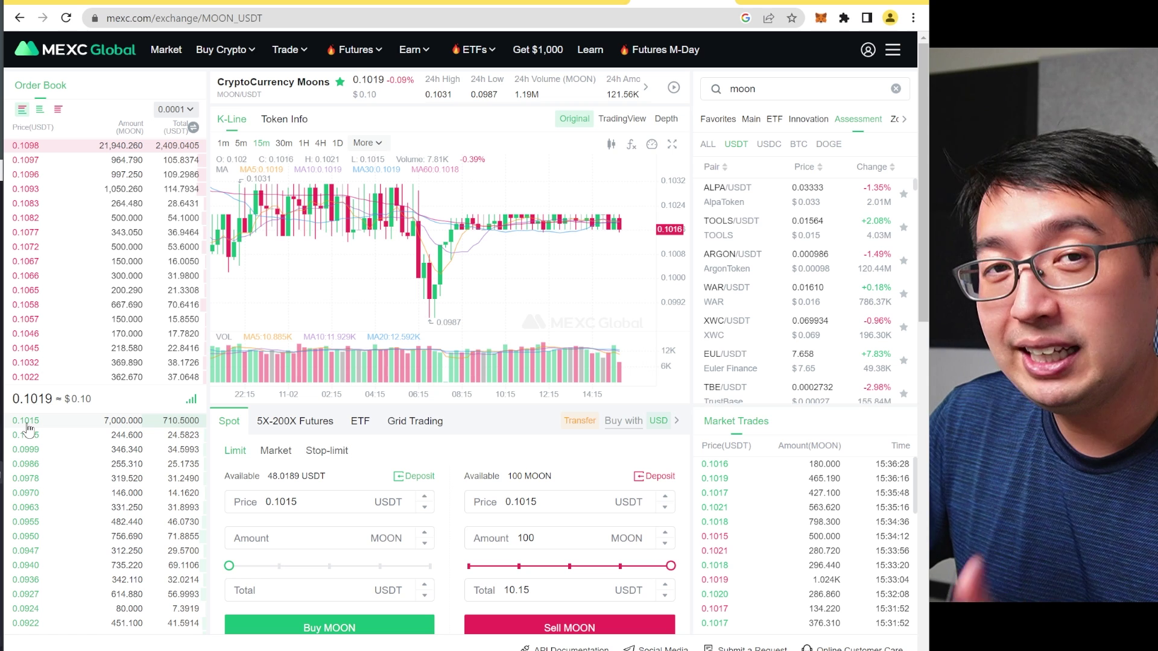
pyautogui.doubleClick(521, 502)
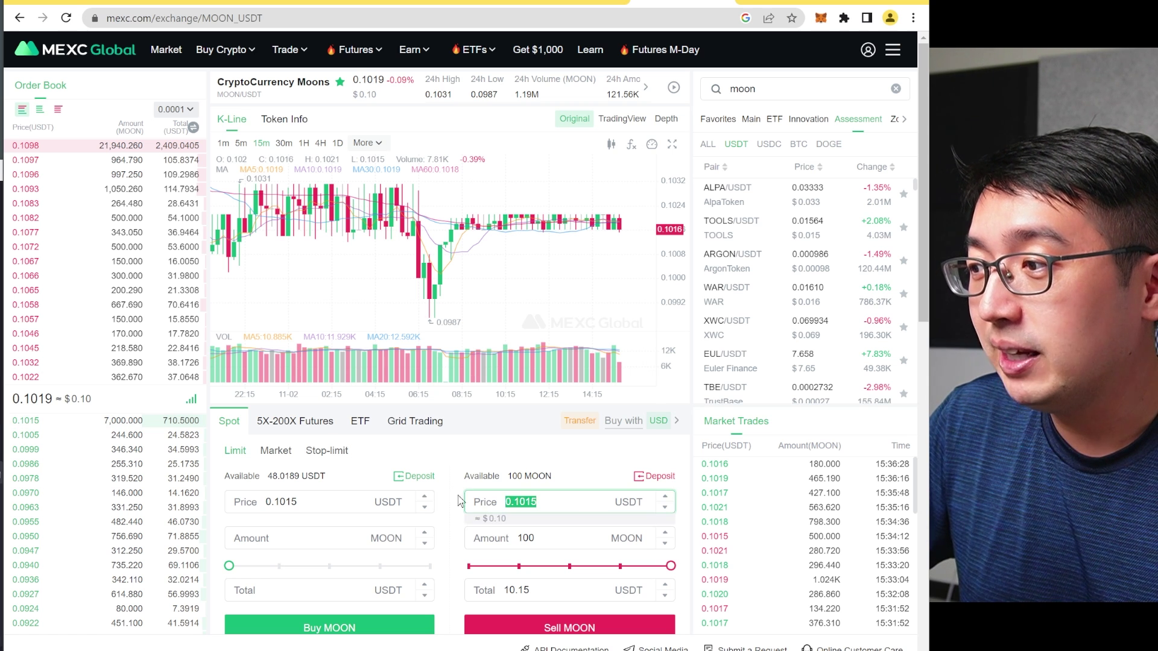
pyautogui.scroll(-2, 554, 431)
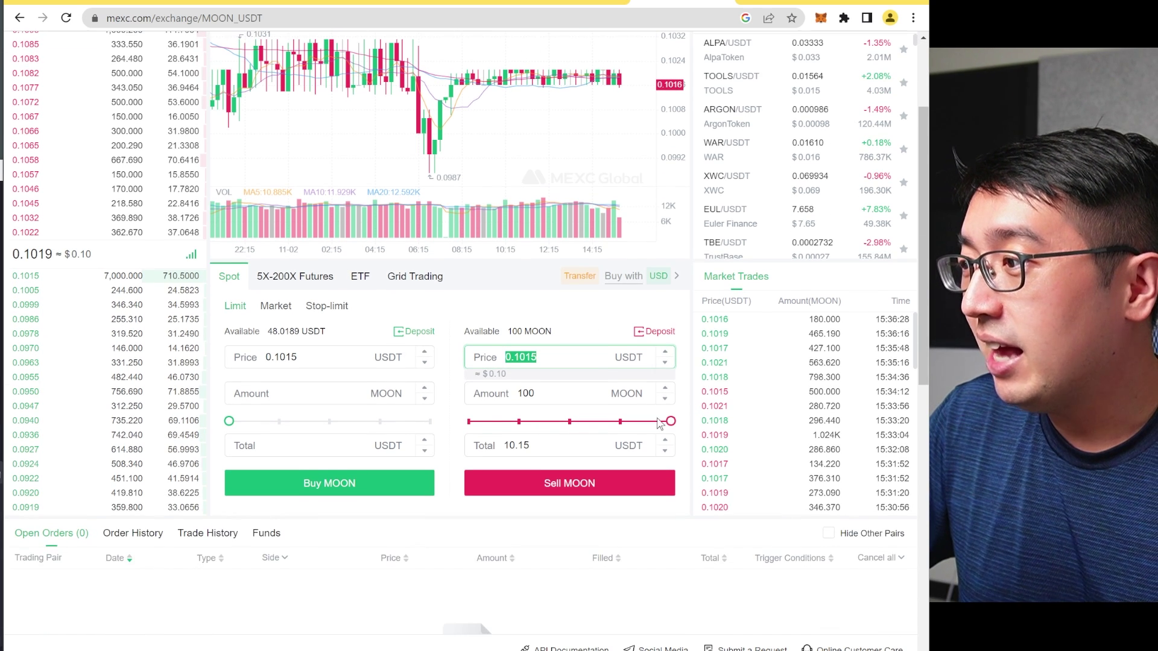
pyautogui.moveTo(669, 422)
pyautogui.mouseDown()
pyautogui.moveTo(640, 422)
pyautogui.moveTo(685, 427)
pyautogui.mouseUp()
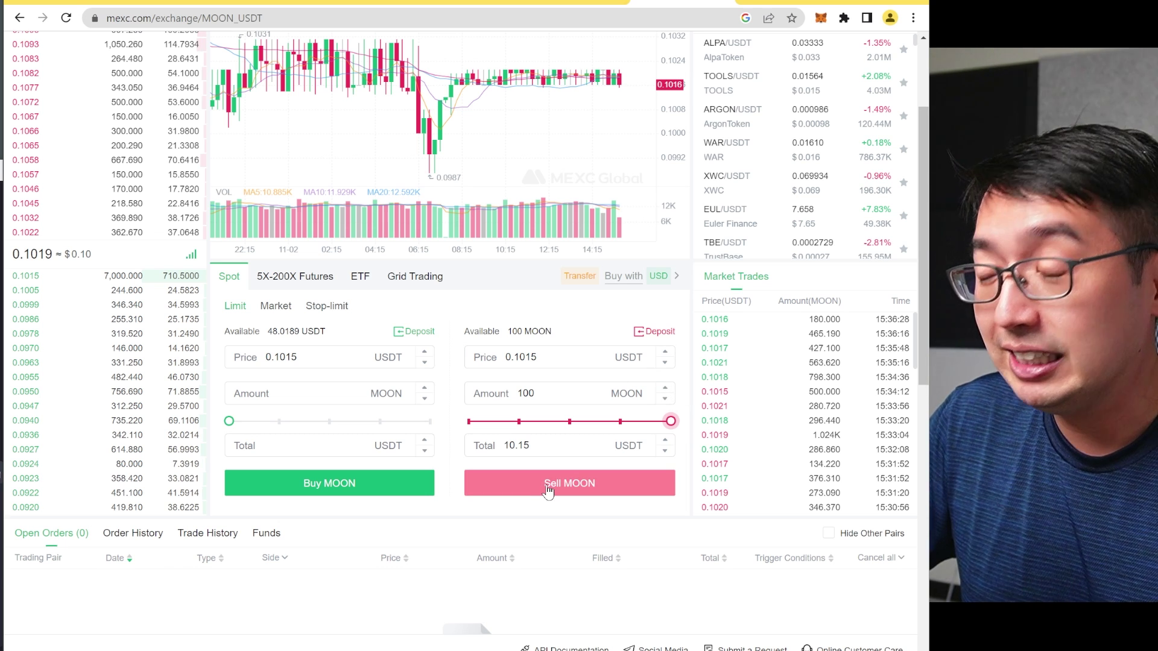
pyautogui.click(548, 489)
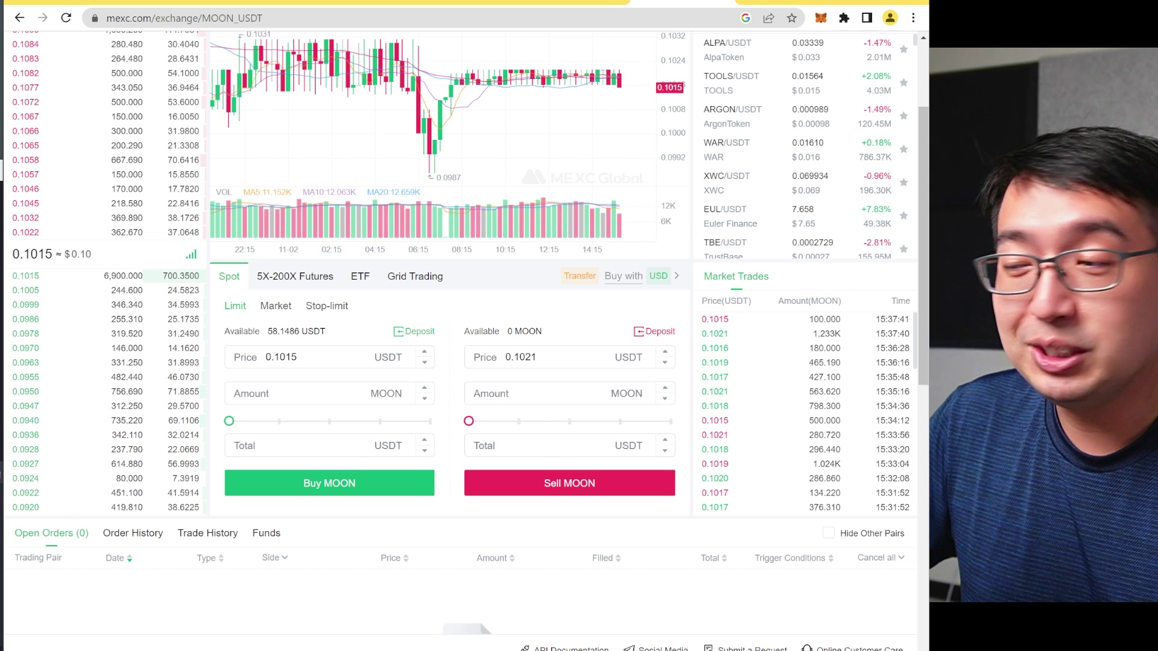
pyautogui.moveTo(320, 331); pyautogui.dragTo(295, 331)
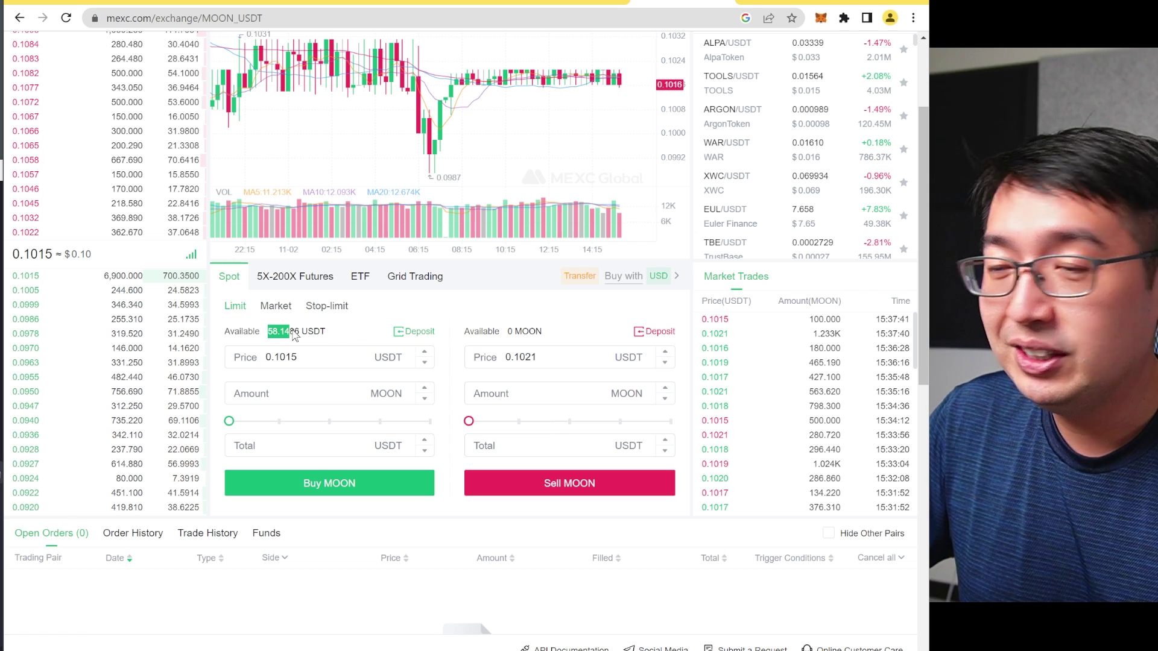
pyautogui.scroll(2, 374, 327)
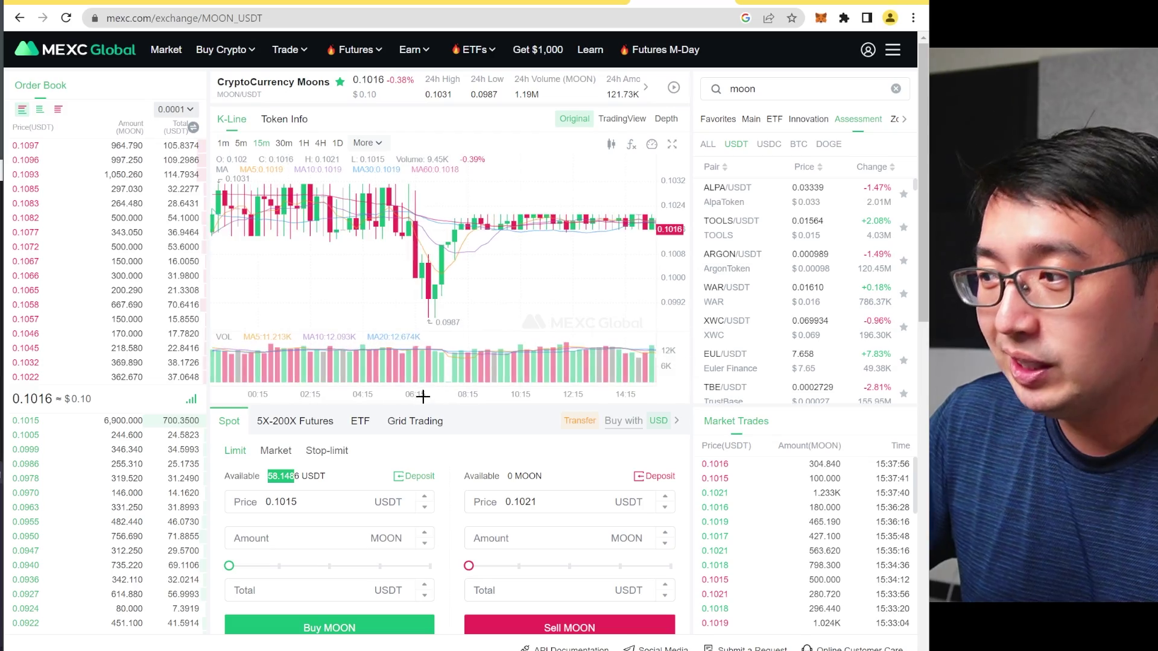